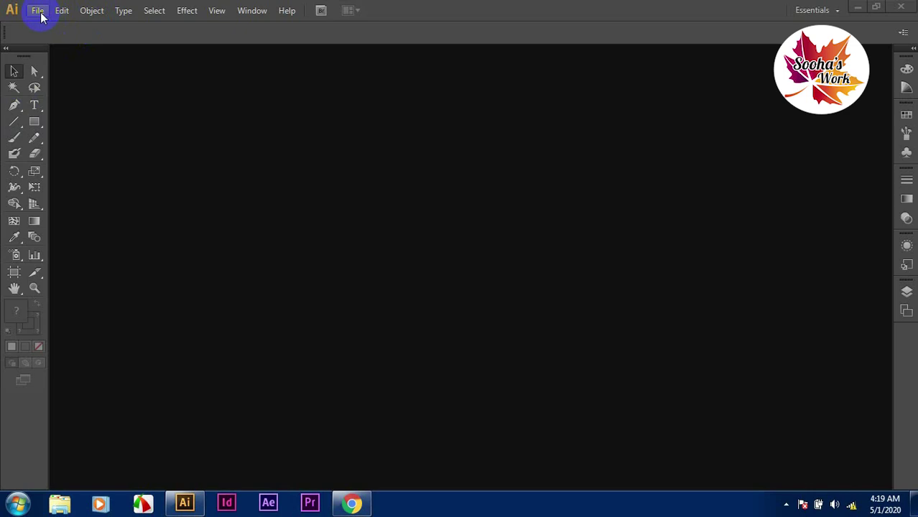
Step: Start a new RGB document named 'Animation window', 1080 px wide by 1080 px high
{"action": "left_click", "coordinate": [39, 11]}
{"action": "left_click", "coordinate": [57, 27]}
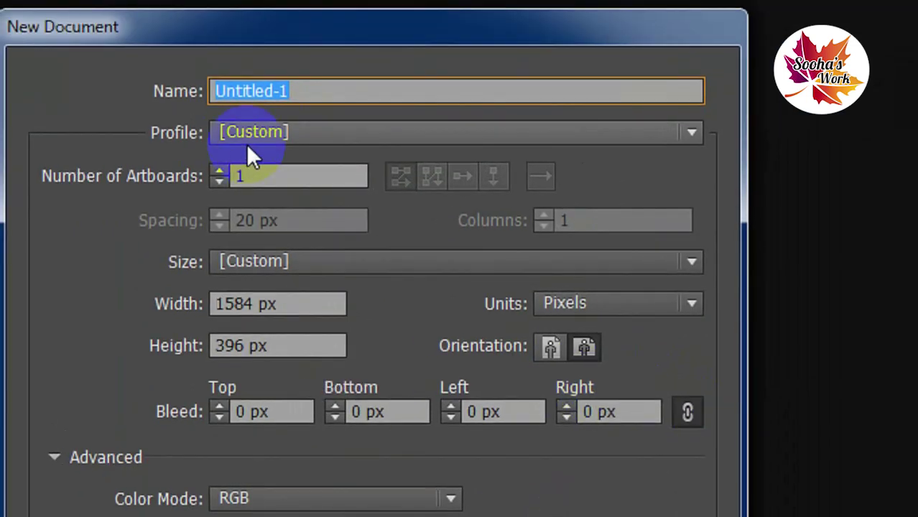
{"action": "key", "text": "BackSpace"}
{"action": "type", "text": "Animation window"}
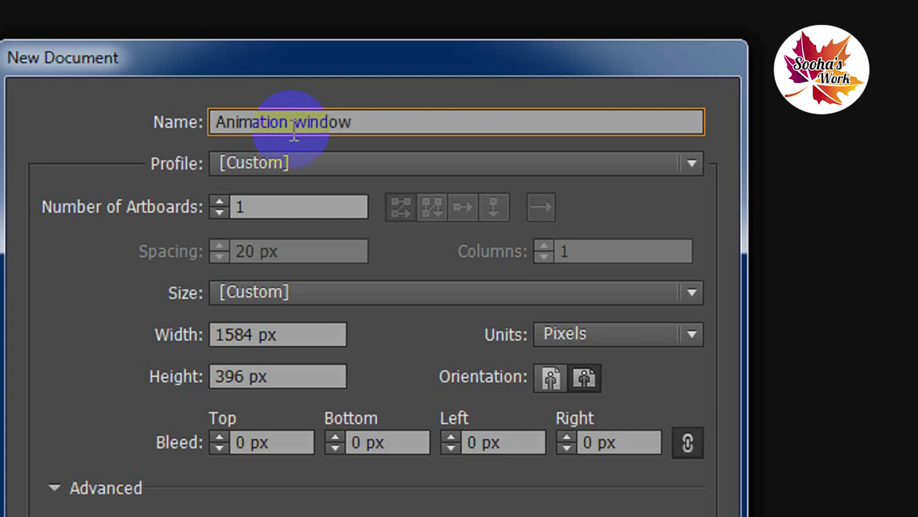
{"action": "double_click", "coordinate": [266, 334]}
{"action": "key", "text": "BackSpace"}
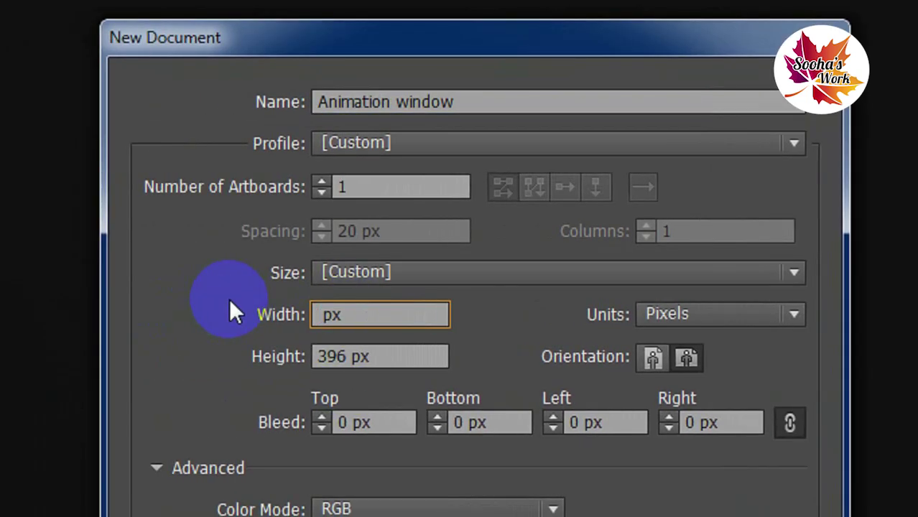
{"action": "type", "text": "1080"}
{"action": "key", "text": "BackSpace"}
{"action": "type", "text": "80"}
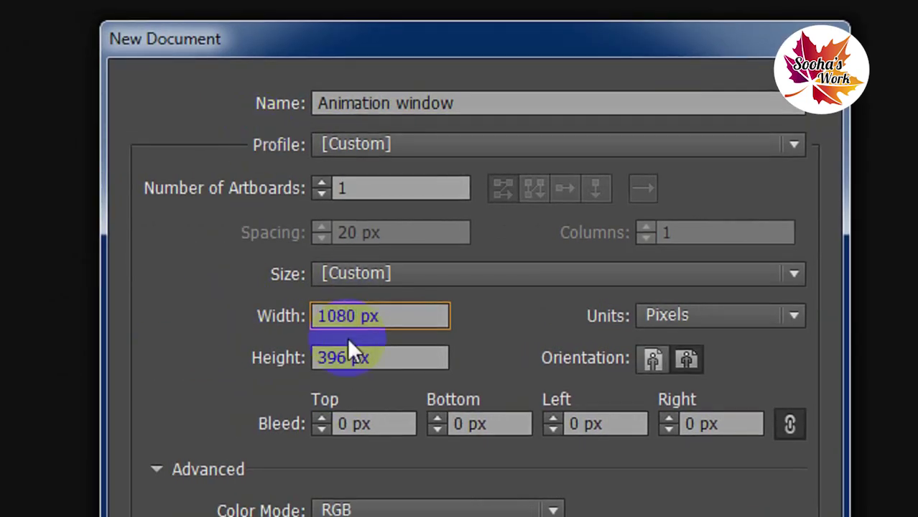
{"action": "type", "text": "1080"}
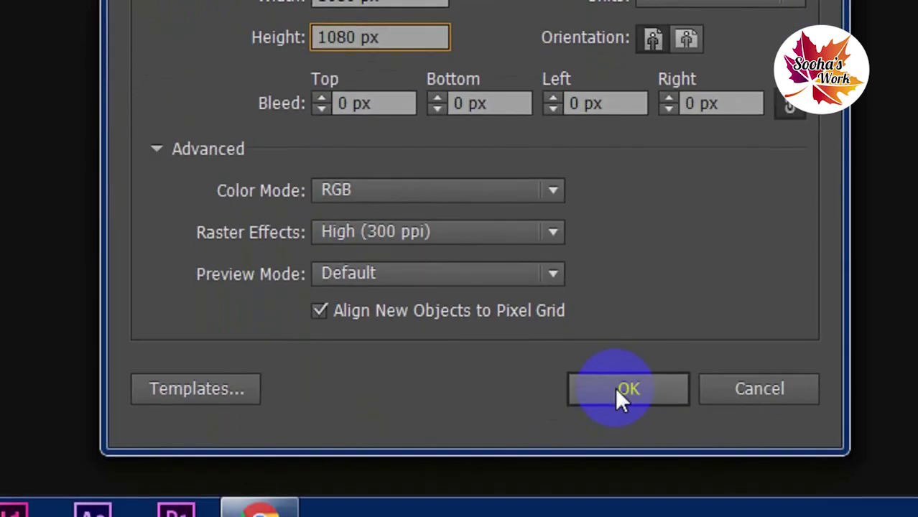
{"action": "left_click", "coordinate": [557, 192]}
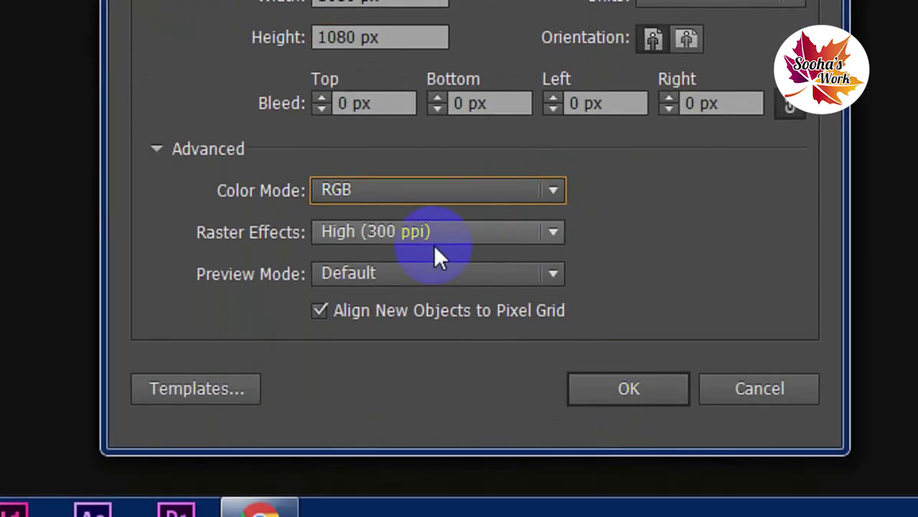
{"action": "left_click", "coordinate": [619, 387]}
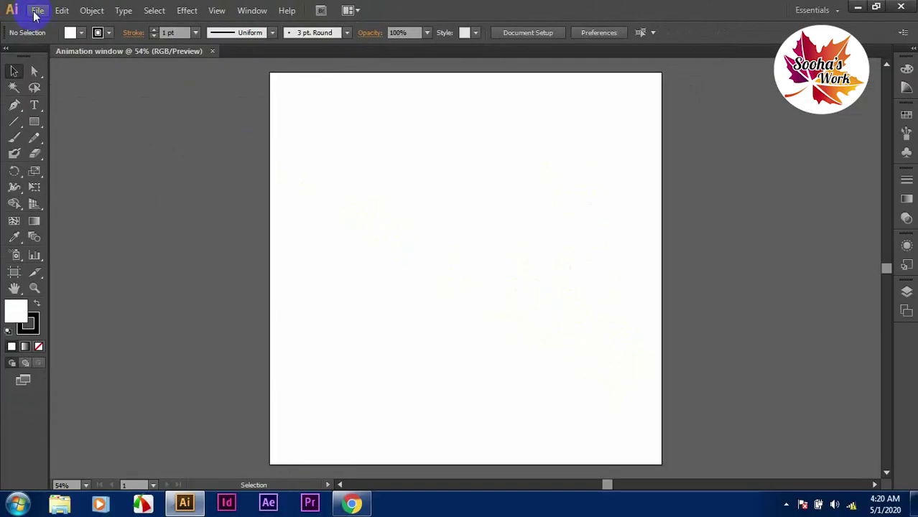
Step: Draw a rectangle covering the whole 1080 px artboard
{"action": "left_click", "coordinate": [36, 12]}
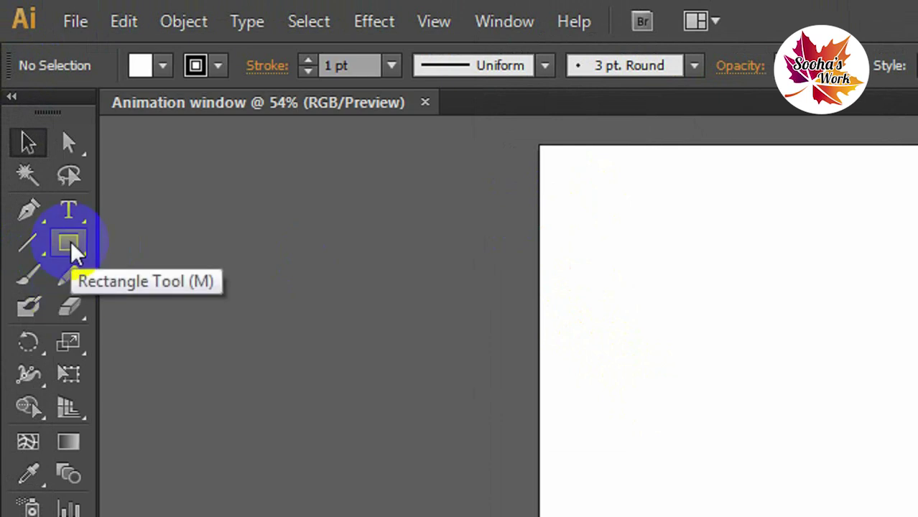
{"action": "left_click", "coordinate": [72, 246]}
{"action": "left_click_drag", "start_coordinate": [540, 146], "coordinate": [700, 419]}
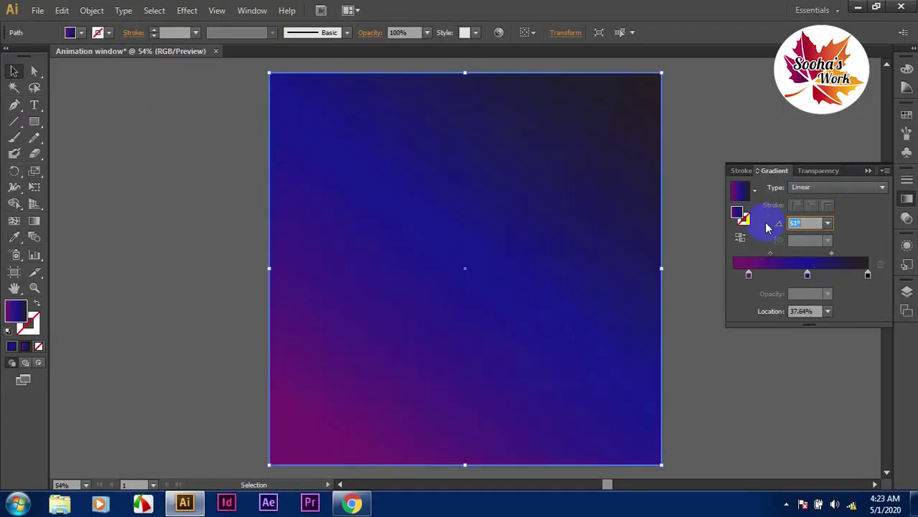
{"action": "key", "text": "ctrl+shift+a"}
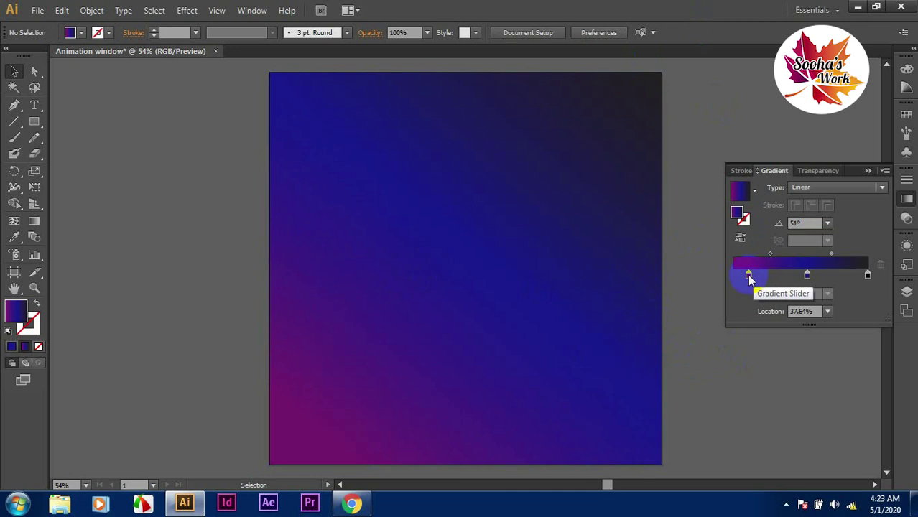
Step: Fill the rectangle with a 51° linear gradient from purple through blue to near-black
{"action": "left_click", "coordinate": [747, 274]}
{"action": "left_click", "coordinate": [39, 129]}
{"action": "left_click", "coordinate": [103, 120]}
{"action": "left_click", "coordinate": [245, 97]}
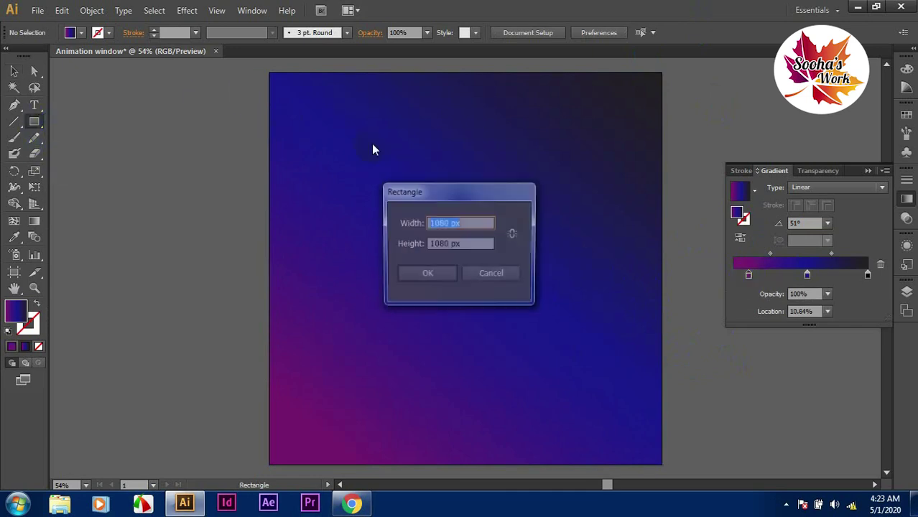
{"action": "key", "text": "Escape"}
{"action": "key", "text": "v"}
{"action": "left_click", "coordinate": [492, 155]}
{"action": "key", "text": "ctrl+2"}
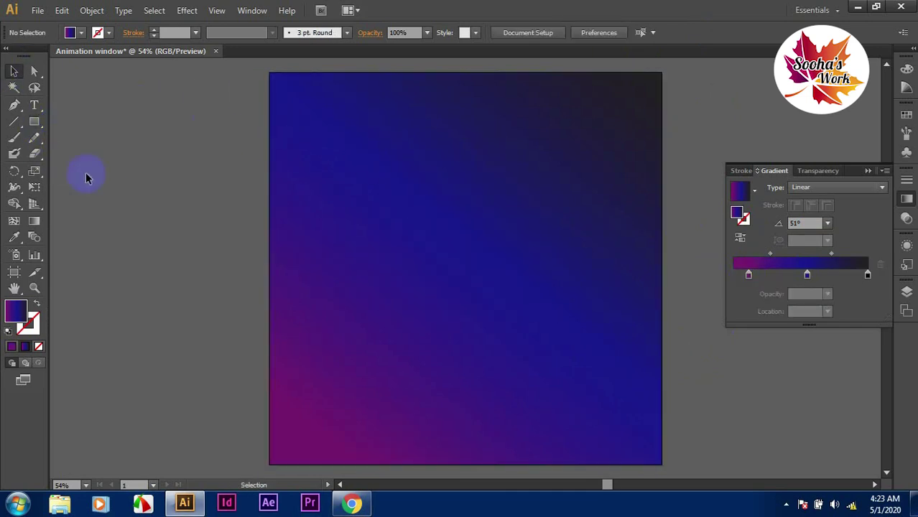
Step: Place a small glowing lens-flare moon near the top left of the sky
{"action": "left_click_drag", "start_coordinate": [34, 121], "coordinate": [72, 199]}
{"action": "mouse_move", "coordinate": [301, 113]}
{"action": "left_mouse_down"}
{"action": "mouse_move", "coordinate": [344, 139]}
{"action": "mouse_move", "coordinate": [341, 162]}
{"action": "left_mouse_up"}
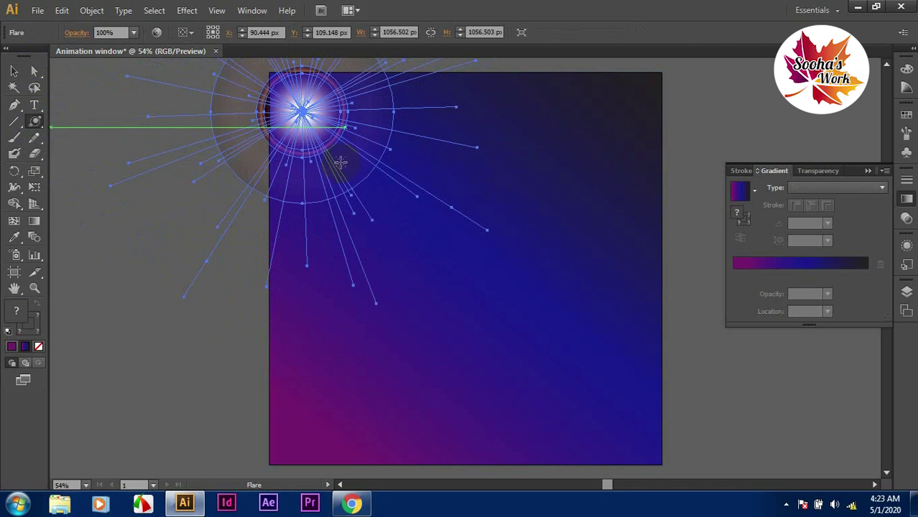
{"action": "left_click_drag", "start_coordinate": [87, 148], "coordinate": [255, 215]}
{"action": "left_click", "coordinate": [368, 164]}
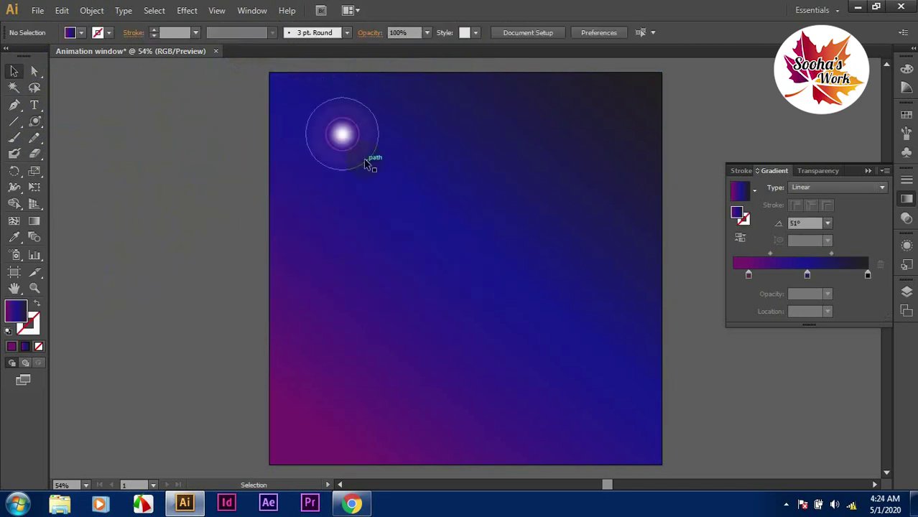
{"action": "left_click", "coordinate": [268, 209]}
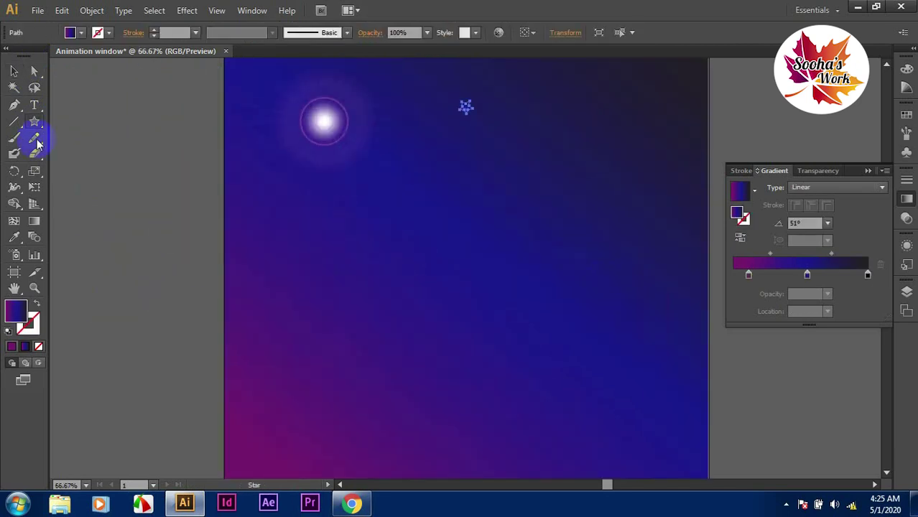
Step: Make the star white and duplicate it across the sky
{"action": "left_click", "coordinate": [80, 32]}
{"action": "left_click", "coordinate": [36, 56]}
{"action": "left_click_drag", "start_coordinate": [475, 115], "coordinate": [582, 122]}
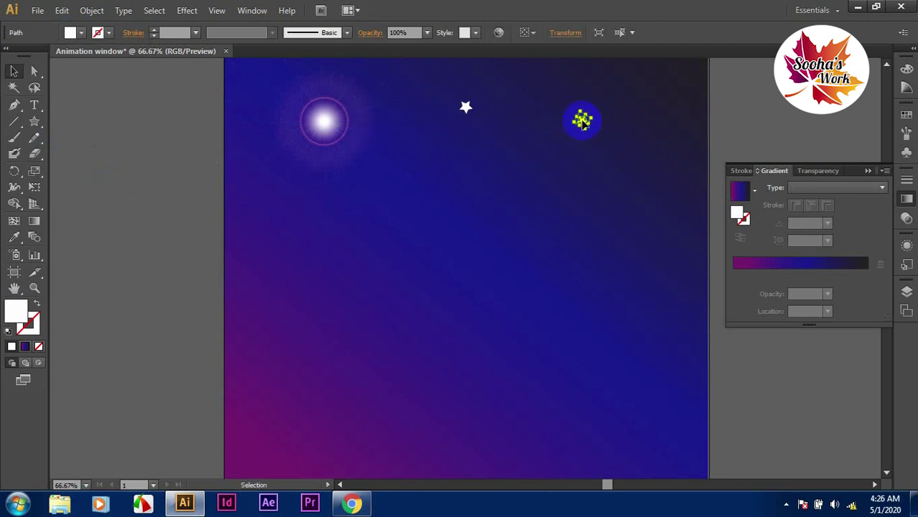
{"action": "left_click_drag", "start_coordinate": [308, 266], "coordinate": [306, 263]}
{"action": "left_click_drag", "start_coordinate": [306, 263], "coordinate": [607, 215]}
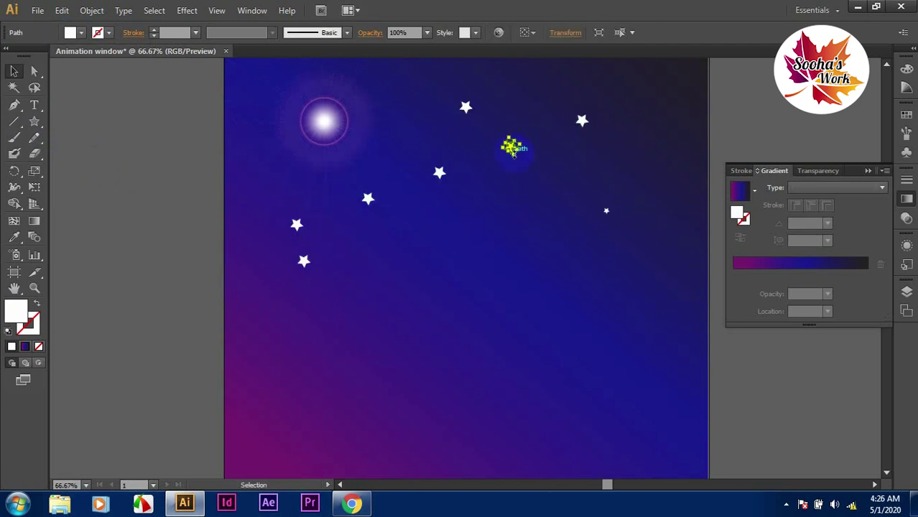
Step: Shrink several stars into tiny dots and spread copies around the sky
{"action": "mouse_move", "coordinate": [512, 152]}
{"action": "left_mouse_down"}
{"action": "mouse_move", "coordinate": [299, 227]}
{"action": "mouse_move", "coordinate": [325, 264]}
{"action": "left_mouse_up"}
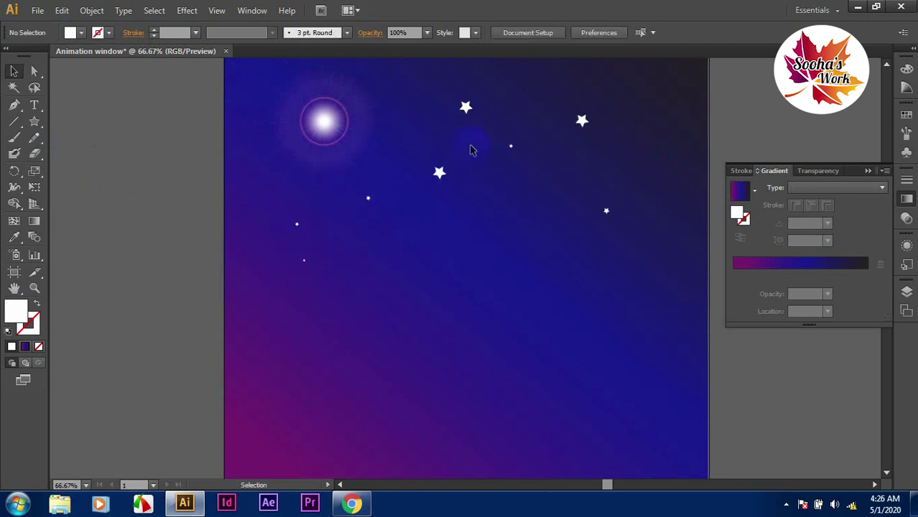
{"action": "left_click_drag", "start_coordinate": [439, 174], "coordinate": [387, 167]}
{"action": "left_click_drag", "start_coordinate": [367, 199], "coordinate": [462, 206]}
{"action": "left_click", "coordinate": [582, 124]}
{"action": "left_click_drag", "start_coordinate": [583, 127], "coordinate": [582, 122]}
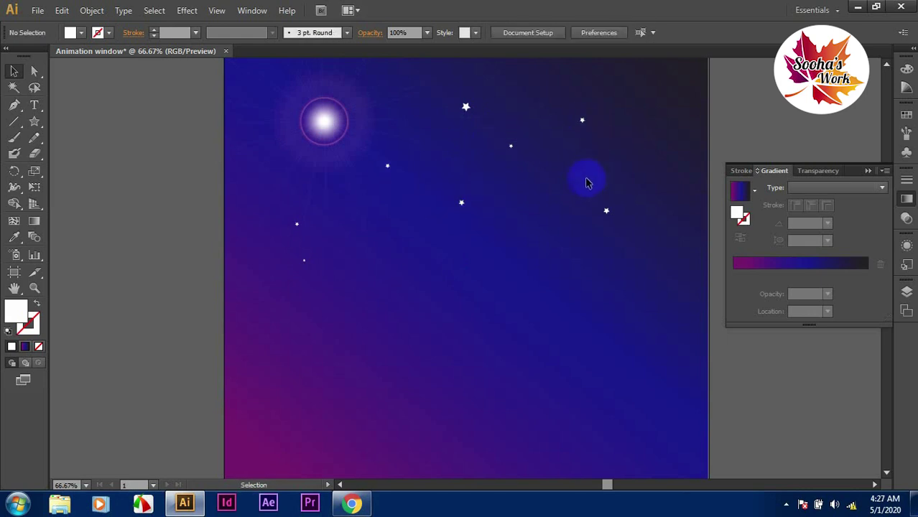
{"action": "key", "text": "ctrl+z"}
{"action": "key", "text": "ctrl+shift+a"}
{"action": "key", "text": "ctrl+minus"}
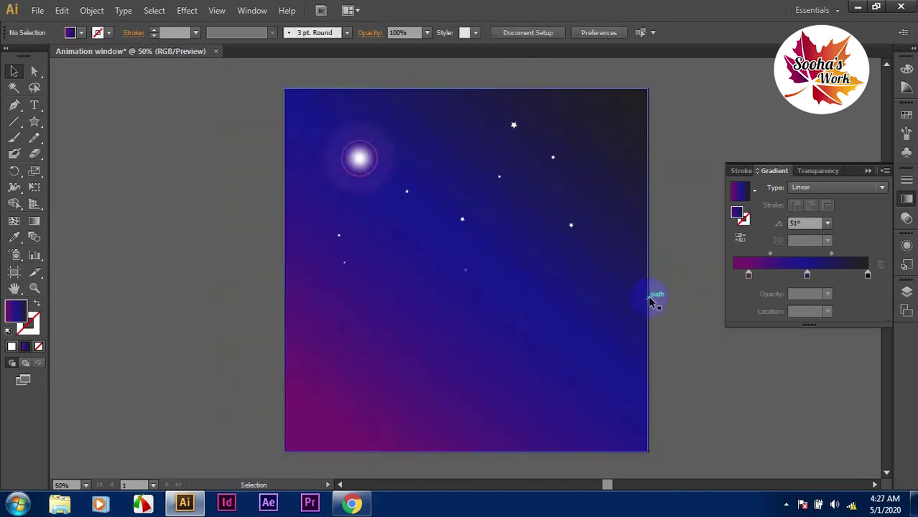
{"action": "mouse_move", "coordinate": [553, 144]}
{"action": "left_mouse_down"}
{"action": "mouse_move", "coordinate": [482, 160]}
{"action": "mouse_move", "coordinate": [509, 190]}
{"action": "mouse_move", "coordinate": [344, 235]}
{"action": "mouse_move", "coordinate": [373, 219]}
{"action": "mouse_move", "coordinate": [349, 263]}
{"action": "mouse_move", "coordinate": [530, 263]}
{"action": "left_mouse_up"}
Step: Add two more star copies, one on the left and one on the right of the sky
{"action": "left_click", "coordinate": [683, 263]}
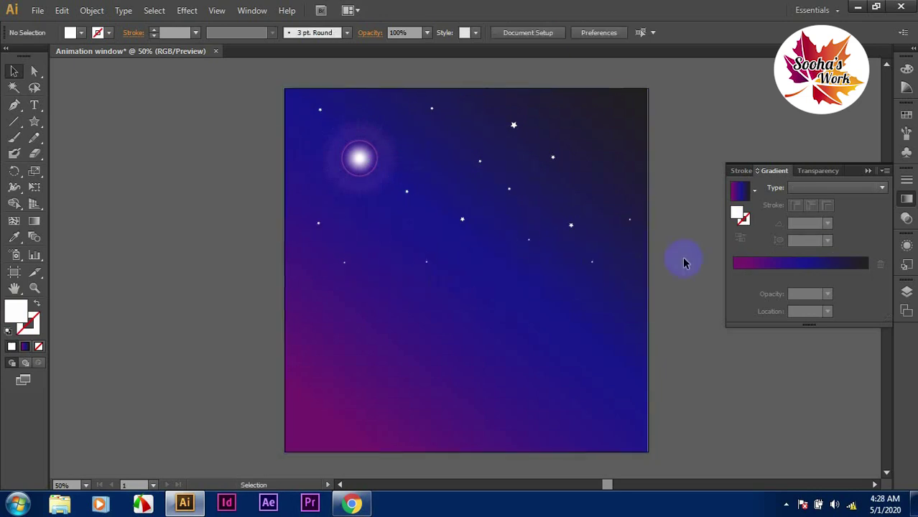
{"action": "left_click_drag", "start_coordinate": [464, 222], "coordinate": [302, 180]}
{"action": "left_click", "coordinate": [669, 268]}
{"action": "left_click_drag", "start_coordinate": [530, 241], "coordinate": [635, 254]}
{"action": "left_click", "coordinate": [595, 331]}
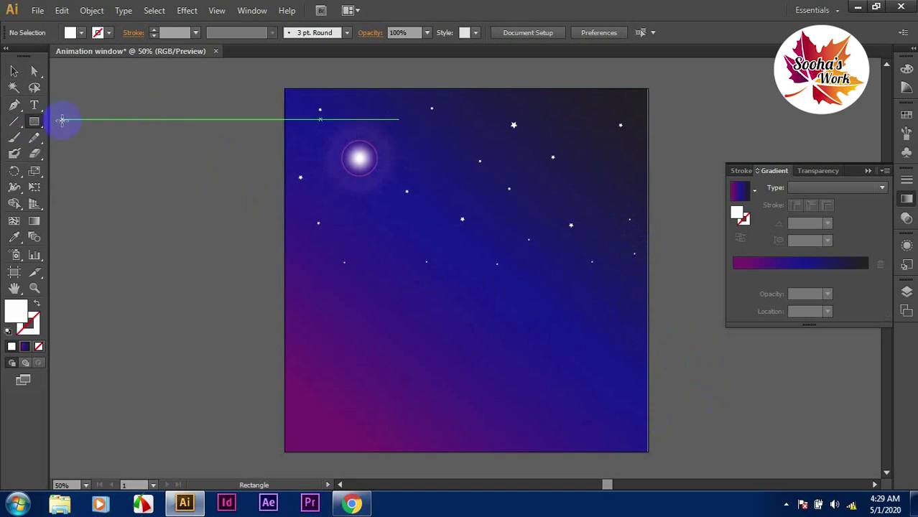
Step: Draw a black window-frame rectangle and move it left off the artboard
{"action": "left_click_drag", "start_coordinate": [286, 89], "coordinate": [505, 344]}
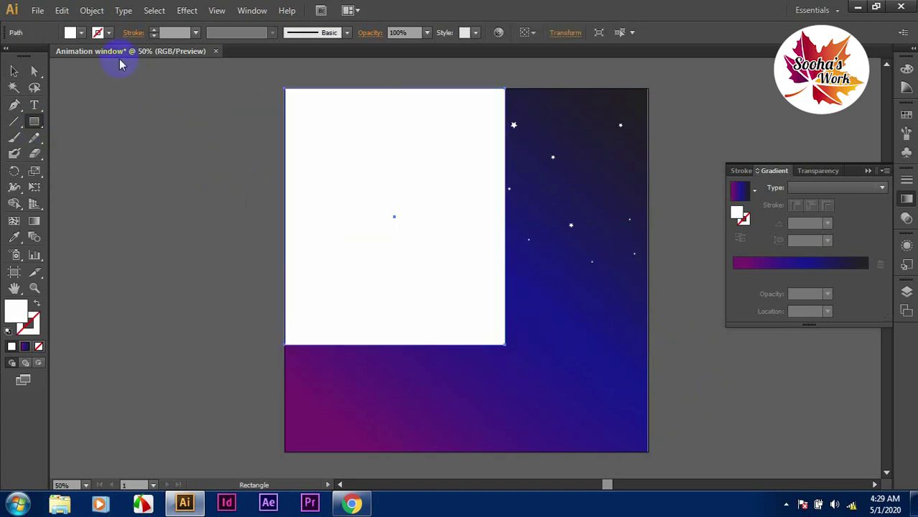
{"action": "left_click", "coordinate": [81, 33]}
{"action": "left_click", "coordinate": [32, 58]}
{"action": "key", "text": "v"}
{"action": "left_click_drag", "start_coordinate": [303, 129], "coordinate": [72, 131]}
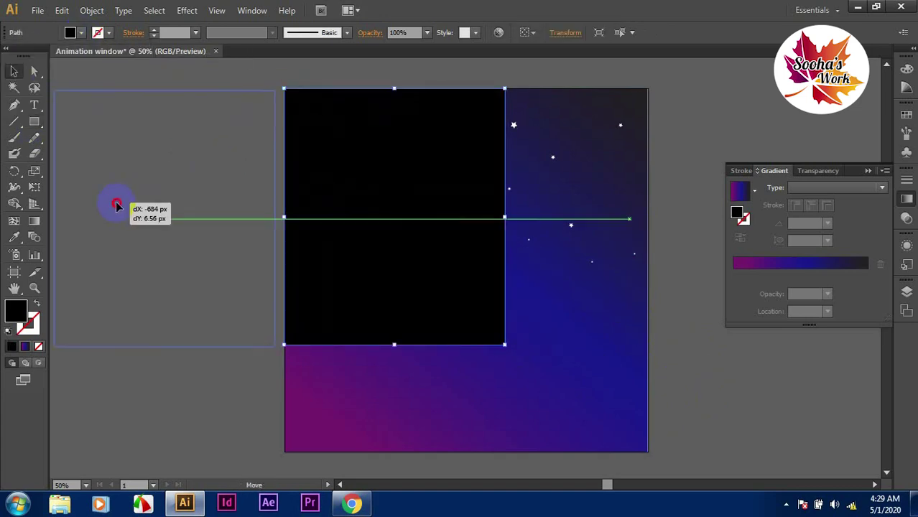
{"action": "left_click", "coordinate": [338, 415]}
{"action": "scroll", "coordinate": [338, 415], "scroll_direction": "left", "scroll_amount": 5}
Step: Draw a cyan pane rectangle inside the black frame
{"action": "left_click", "coordinate": [34, 122]}
{"action": "left_click_drag", "start_coordinate": [255, 110], "coordinate": [436, 329]}
{"action": "left_click", "coordinate": [82, 33]}
{"action": "left_click", "coordinate": [24, 58]}
{"action": "left_click", "coordinate": [215, 51]}
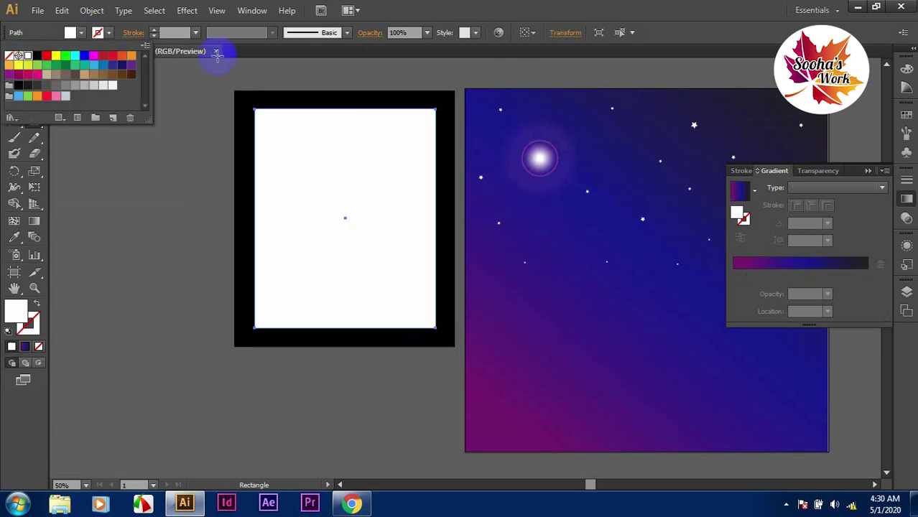
{"action": "key", "text": "v"}
{"action": "left_click", "coordinate": [81, 33]}
{"action": "left_click", "coordinate": [18, 85]}
{"action": "left_click", "coordinate": [127, 63]}
{"action": "left_click", "coordinate": [82, 33]}
{"action": "left_click", "coordinate": [75, 56]}
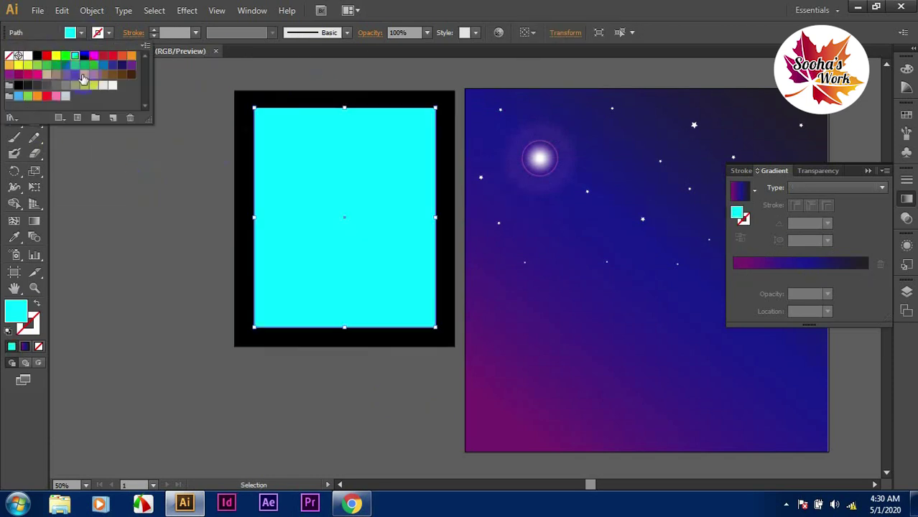
{"action": "left_click", "coordinate": [277, 188]}
Step: Add black vertical and horizontal cross bars across the window
{"action": "key", "text": "m"}
{"action": "left_click_drag", "start_coordinate": [329, 92], "coordinate": [352, 345]}
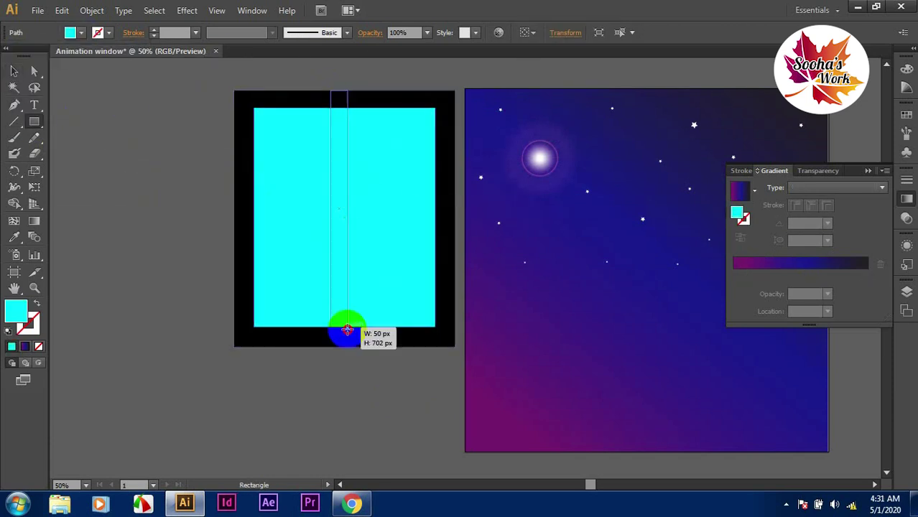
{"action": "key", "text": "v"}
{"action": "left_click", "coordinate": [342, 201]}
{"action": "left_click", "coordinate": [81, 32]}
{"action": "left_click", "coordinate": [18, 85]}
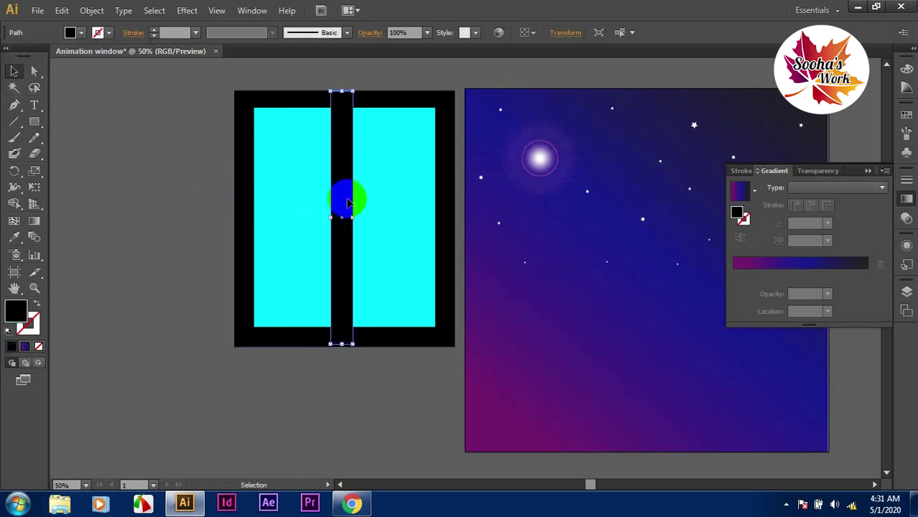
{"action": "left_click_drag", "start_coordinate": [352, 257], "coordinate": [461, 232]}
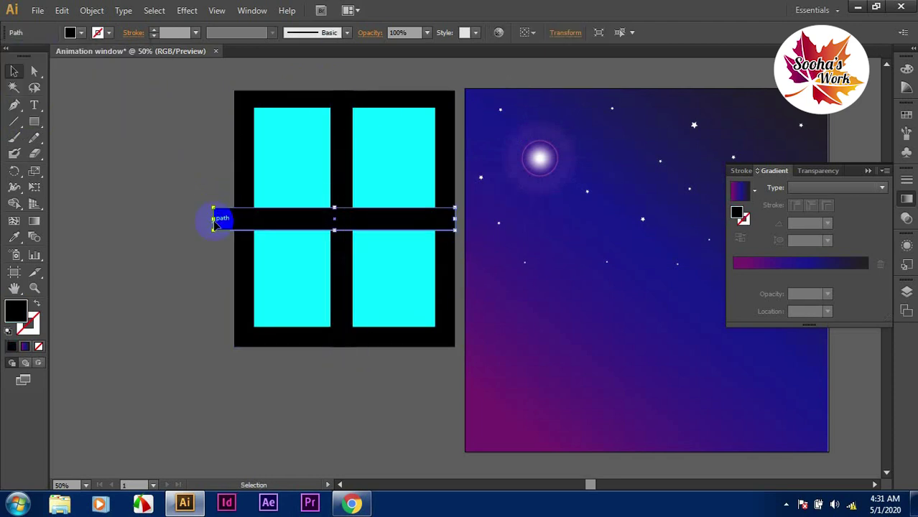
{"action": "left_click", "coordinate": [206, 95]}
Step: Remove the four glass panes with Shape Builder, leaving only the frame and bars
{"action": "left_click_drag", "start_coordinate": [206, 95], "coordinate": [460, 352]}
{"action": "key", "text": "shift+m"}
{"action": "left_click", "coordinate": [303, 185], "text": "alt"}
{"action": "left_click", "coordinate": [393, 158], "text": "alt"}
{"action": "left_click", "coordinate": [375, 276], "text": "alt"}
{"action": "left_click", "coordinate": [292, 278], "text": "alt"}
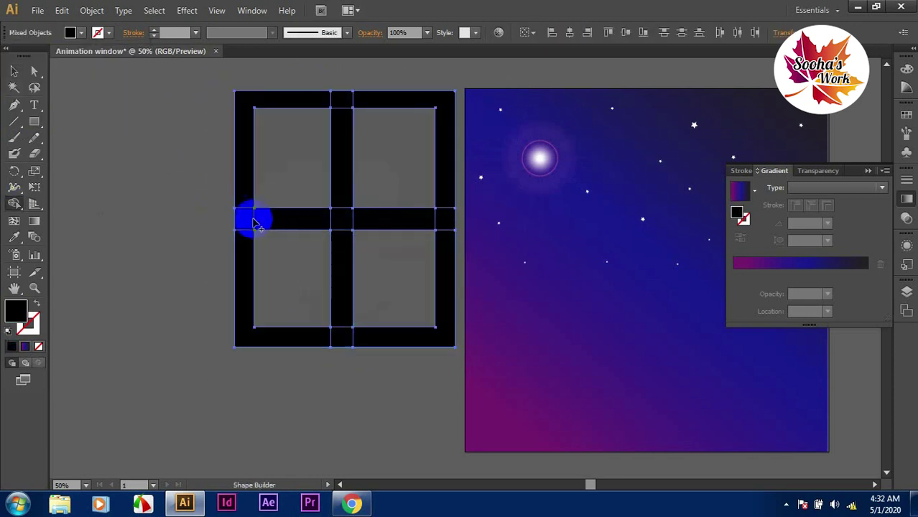
{"action": "key", "text": "v"}
{"action": "left_click", "coordinate": [149, 72]}
Step: Move the frame onto the sky and cover the bottom and right with black rectangles
{"action": "left_click_drag", "start_coordinate": [299, 100], "coordinate": [529, 99]}
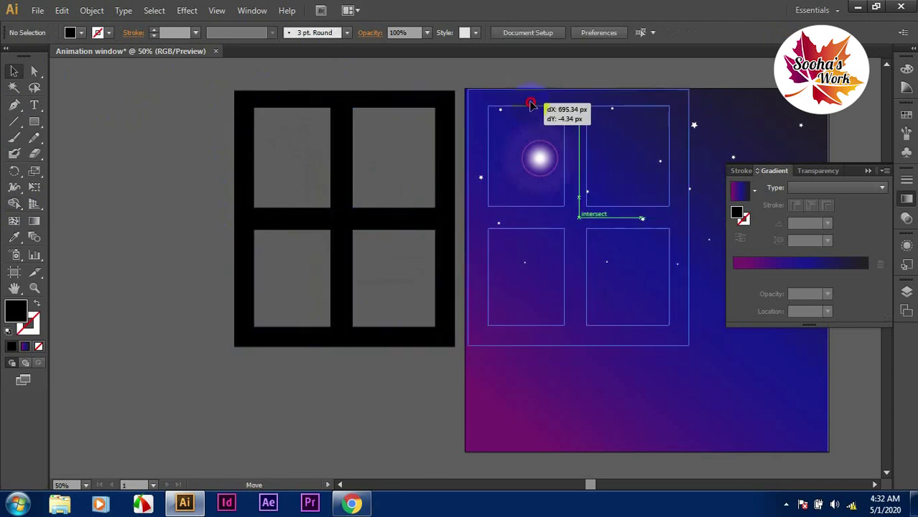
{"action": "left_click", "coordinate": [34, 122]}
{"action": "left_click_drag", "start_coordinate": [465, 346], "coordinate": [828, 451]}
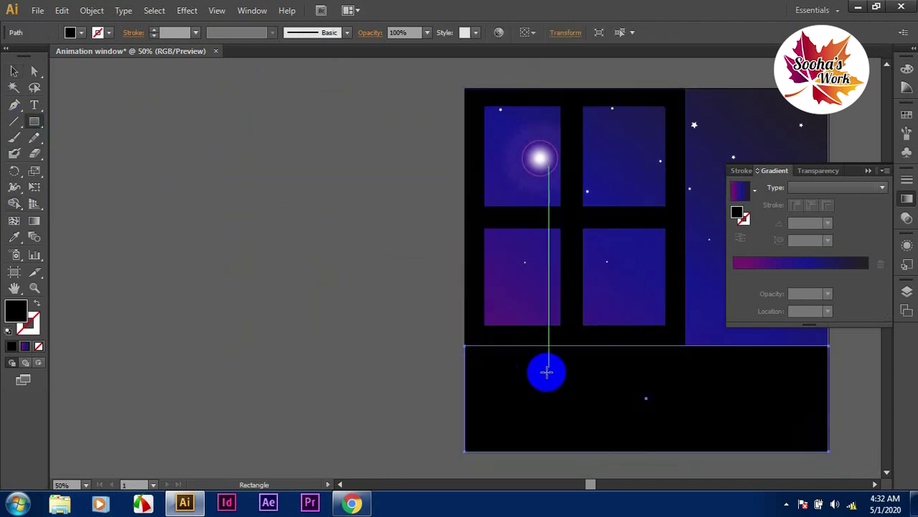
{"action": "left_click_drag", "start_coordinate": [685, 89], "coordinate": [829, 346]}
{"action": "left_click", "coordinate": [13, 71]}
{"action": "scroll", "coordinate": [537, 318], "scroll_direction": "right", "scroll_amount": 3}
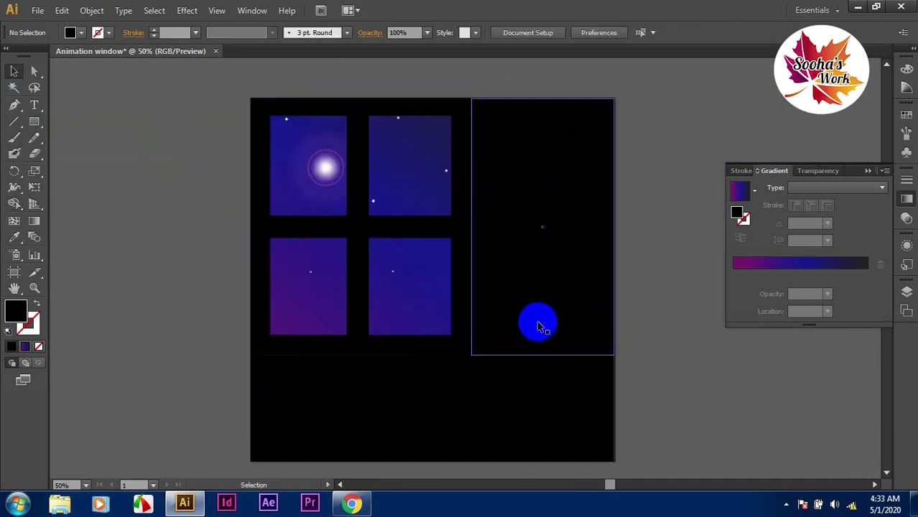
{"action": "left_click", "coordinate": [585, 388]}
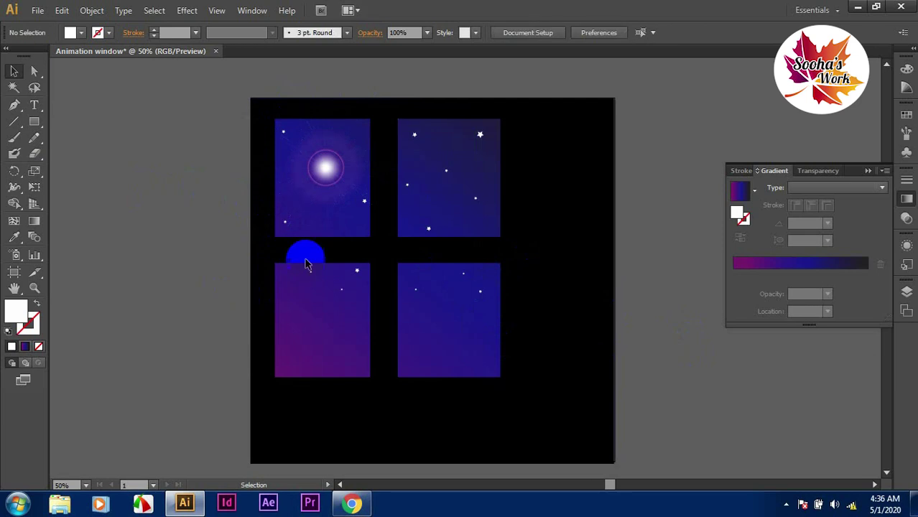
Step: Copy more stars into the panes, including the lower-left one
{"action": "left_click_drag", "start_coordinate": [284, 222], "coordinate": [281, 288]}
{"action": "left_click_drag", "start_coordinate": [413, 177], "coordinate": [399, 299]}
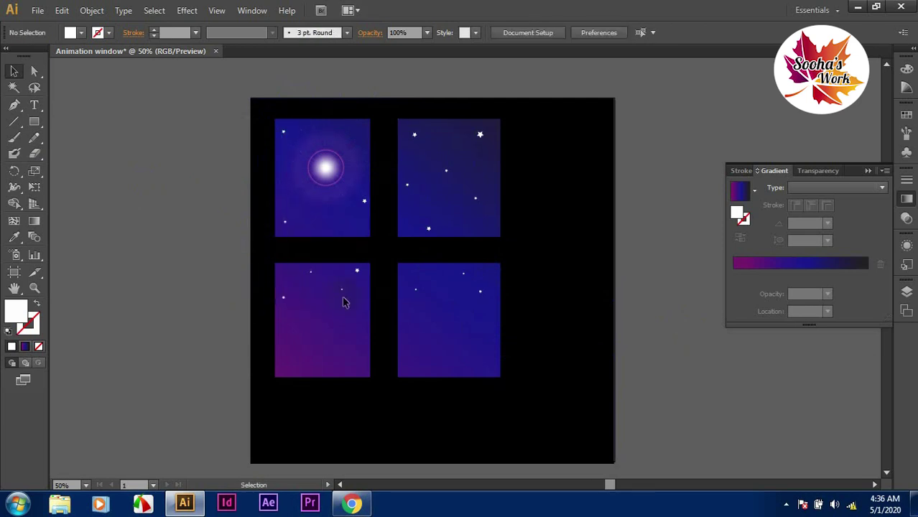
{"action": "left_click_drag", "start_coordinate": [388, 205], "coordinate": [565, 221]}
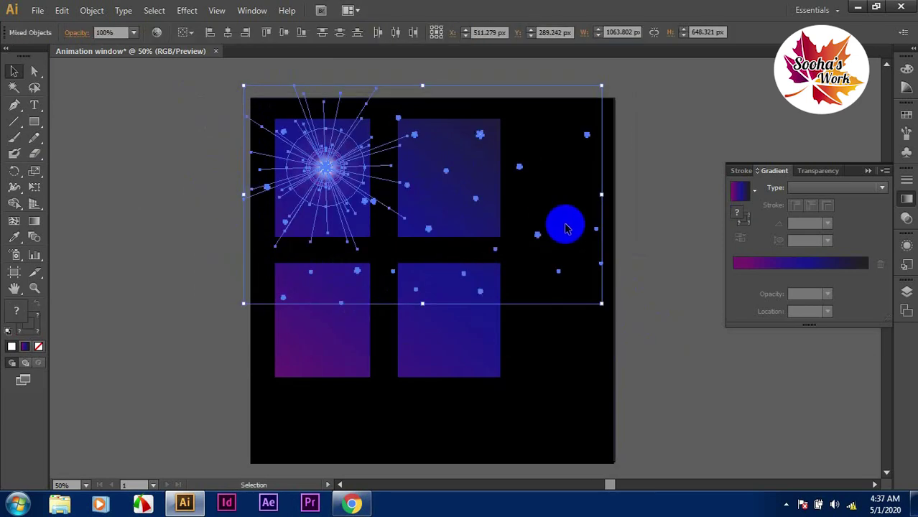
{"action": "right_click", "coordinate": [429, 227]}
{"action": "left_click", "coordinate": [260, 288]}
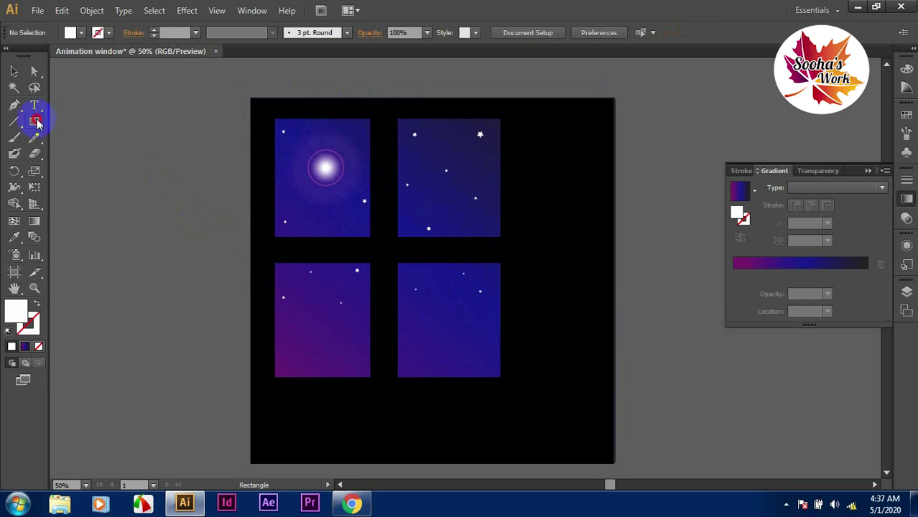
Step: Draw a trial thin white bar under the top-left pane, then delete it
{"action": "left_click_drag", "start_coordinate": [273, 232], "coordinate": [368, 233]}
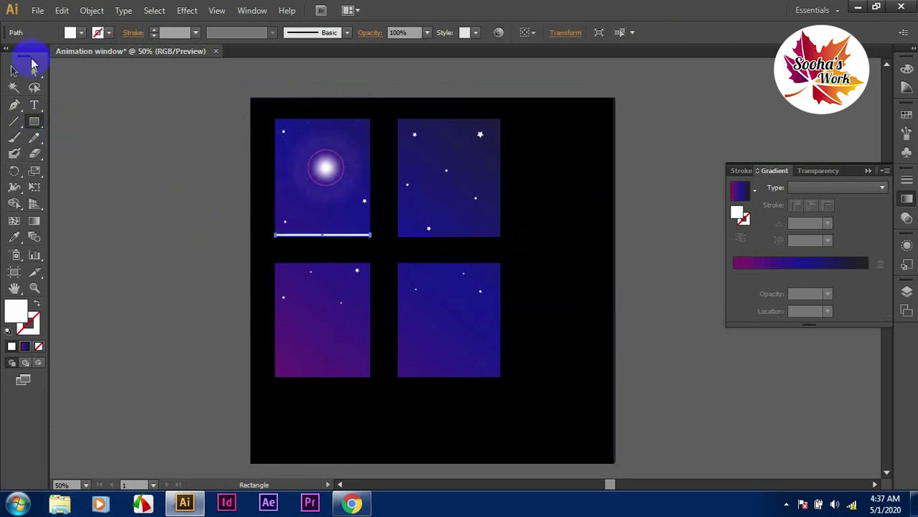
{"action": "left_click", "coordinate": [341, 255]}
{"action": "key", "text": "ctrl+plus"}
{"action": "key", "text": "ctrl+plus"}
{"action": "mouse_move", "coordinate": [302, 317]}
{"action": "left_mouse_down"}
{"action": "mouse_move", "coordinate": [663, 454]}
{"action": "mouse_move", "coordinate": [728, 437]}
{"action": "left_mouse_up"}
{"action": "left_click_drag", "start_coordinate": [368, 265], "coordinate": [369, 268]}
{"action": "left_click", "coordinate": [609, 368]}
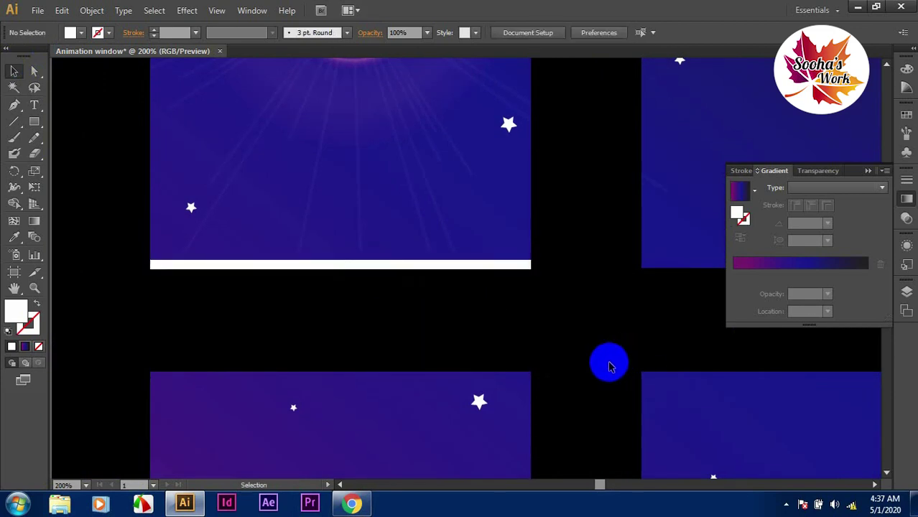
{"action": "key", "text": "ctrl+minus"}
{"action": "key", "text": "ctrl+minus"}
{"action": "key", "text": "ctrl+minus"}
{"action": "left_click", "coordinate": [400, 268]}
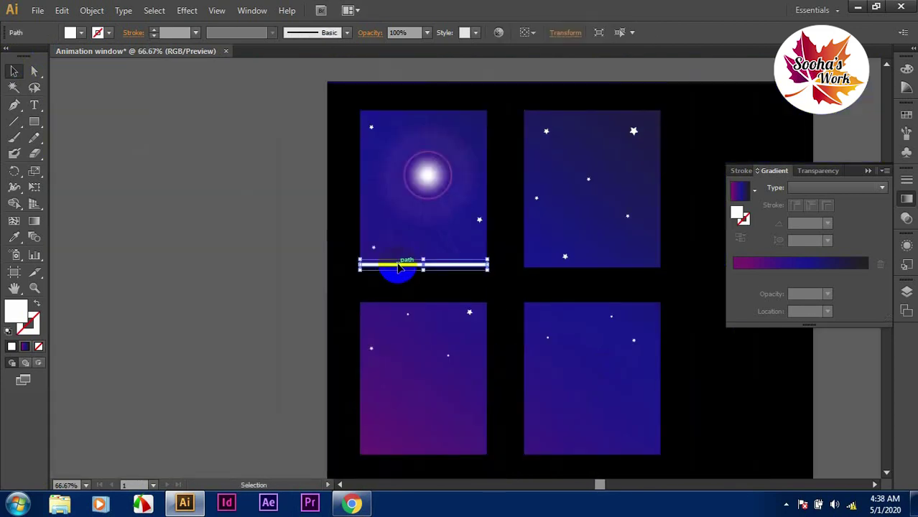
{"action": "key", "text": "Delete"}
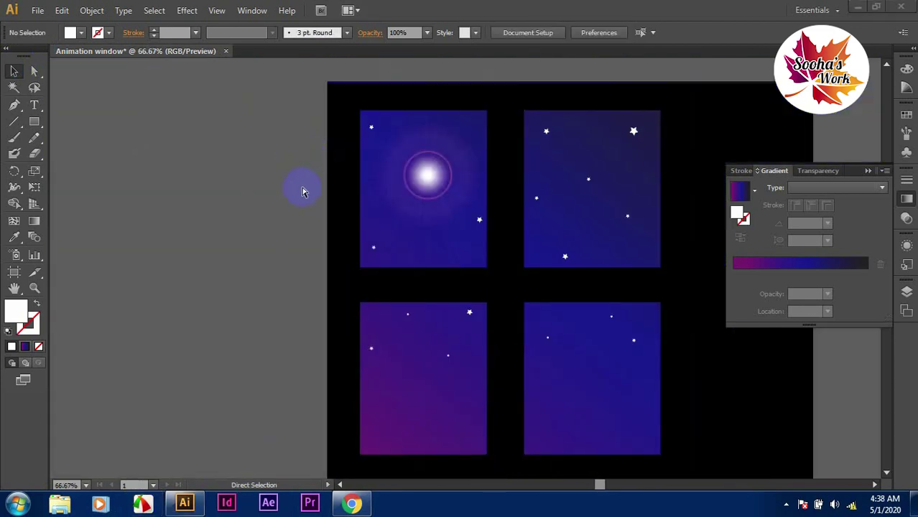
Step: Draw a white sill bar along the full bottom edge of the top-left pane
{"action": "key", "text": "ctrl+plus"}
{"action": "key", "text": "ctrl+plus"}
{"action": "left_click_drag", "start_coordinate": [243, 265], "coordinate": [516, 258]}
{"action": "left_click", "coordinate": [15, 75]}
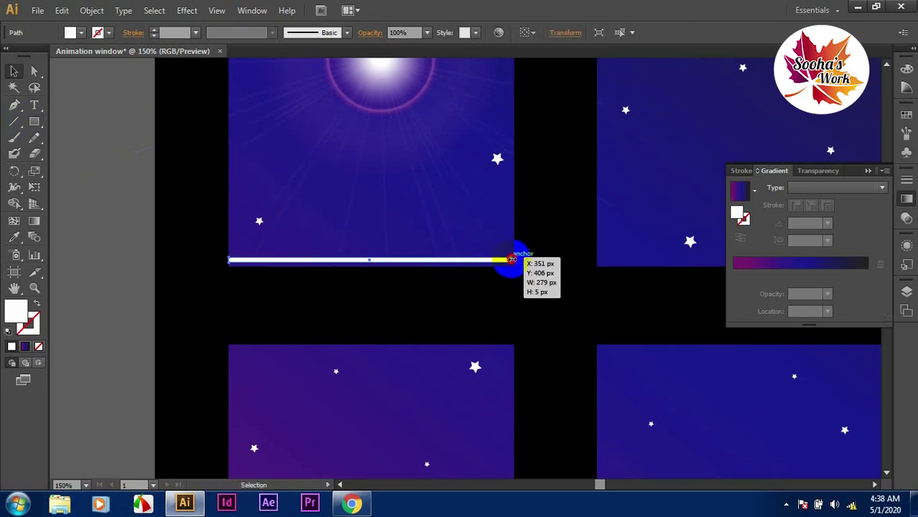
{"action": "left_click", "coordinate": [201, 163]}
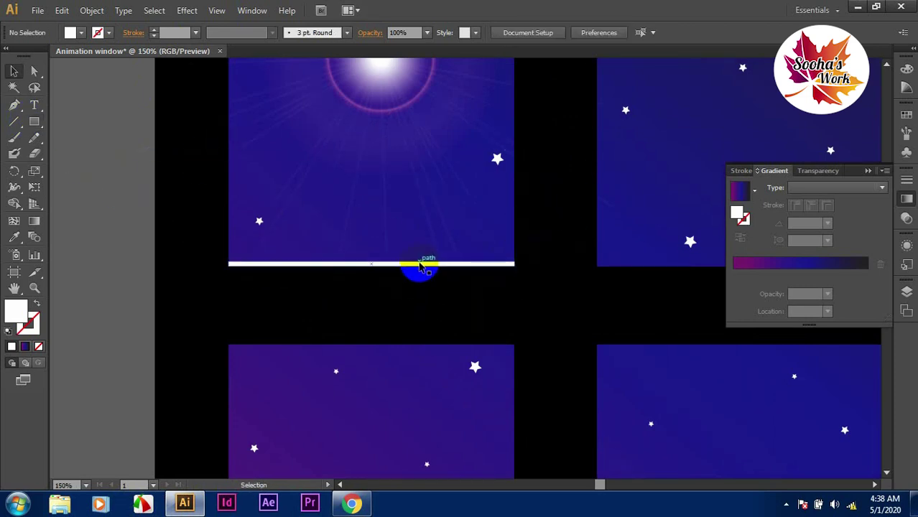
Step: Copy the sill under the top-right, lower-right and lower-left panes
{"action": "left_click_drag", "start_coordinate": [451, 328], "coordinate": [264, 286]}
{"action": "left_click_drag", "start_coordinate": [242, 221], "coordinate": [696, 222]}
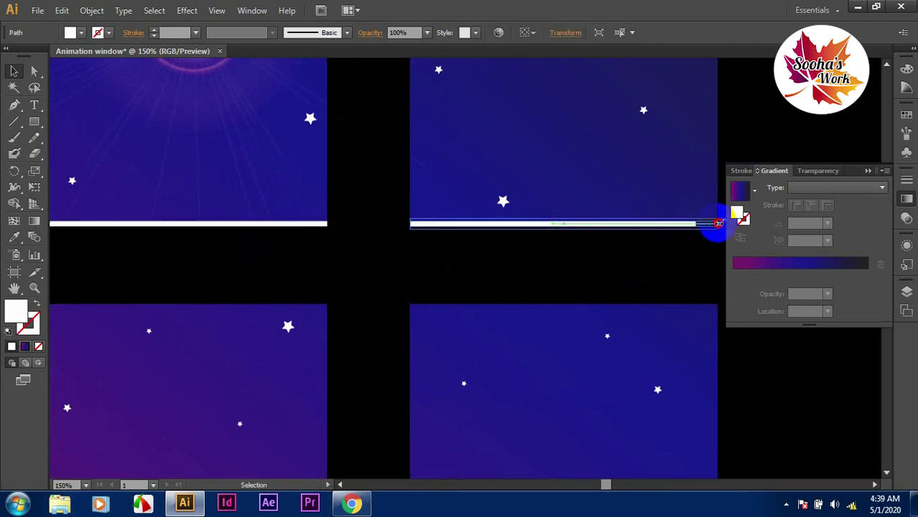
{"action": "key", "text": "ctrl+minus"}
{"action": "key", "text": "ctrl+minus"}
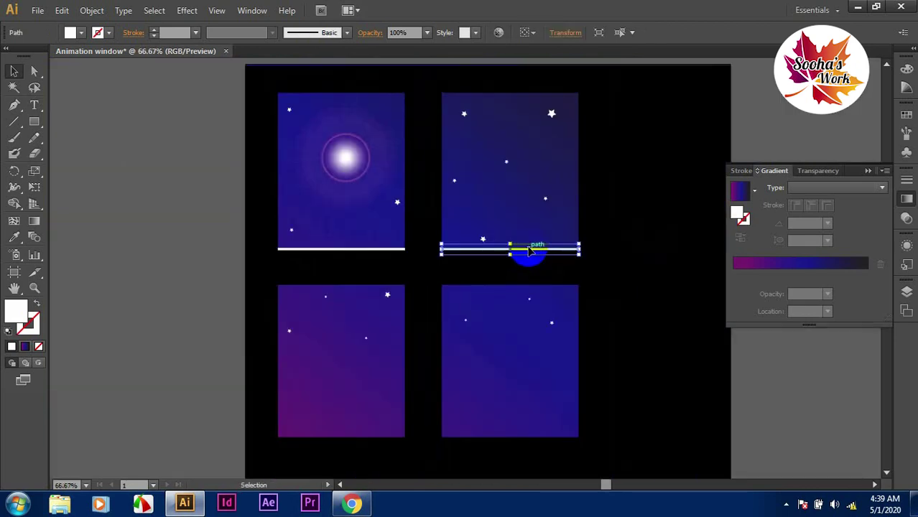
{"action": "left_click_drag", "start_coordinate": [529, 264], "coordinate": [528, 436]}
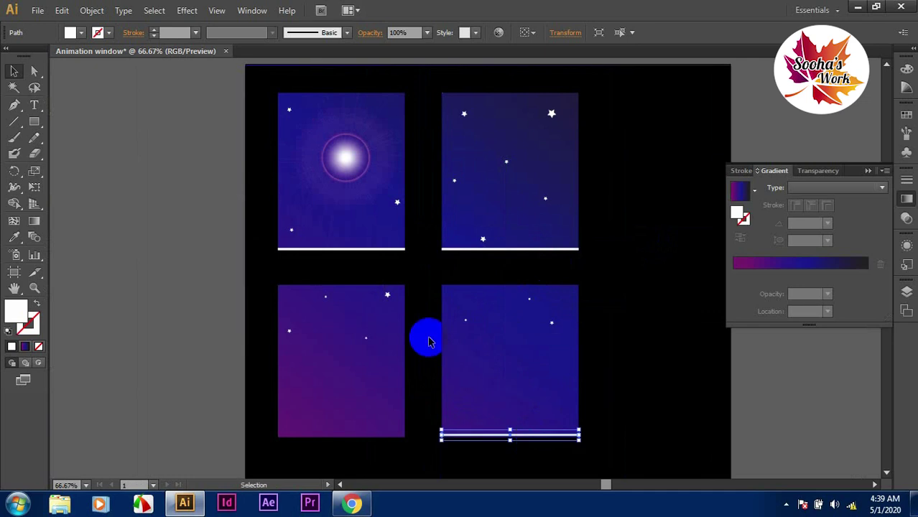
{"action": "left_click", "coordinate": [373, 251]}
{"action": "left_click_drag", "start_coordinate": [373, 252], "coordinate": [368, 435]}
{"action": "key", "text": "ctrl+plus"}
{"action": "key", "text": "ctrl+plus"}
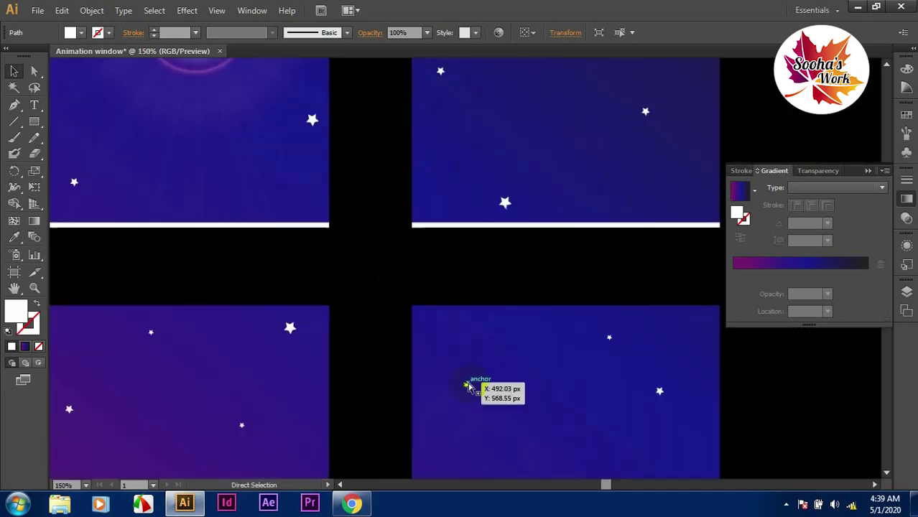
{"action": "mouse_move", "coordinate": [471, 389]}
{"action": "left_mouse_down"}
{"action": "mouse_move", "coordinate": [552, 29]}
{"action": "mouse_move", "coordinate": [527, 62]}
{"action": "left_mouse_up"}
{"action": "left_click", "coordinate": [431, 330]}
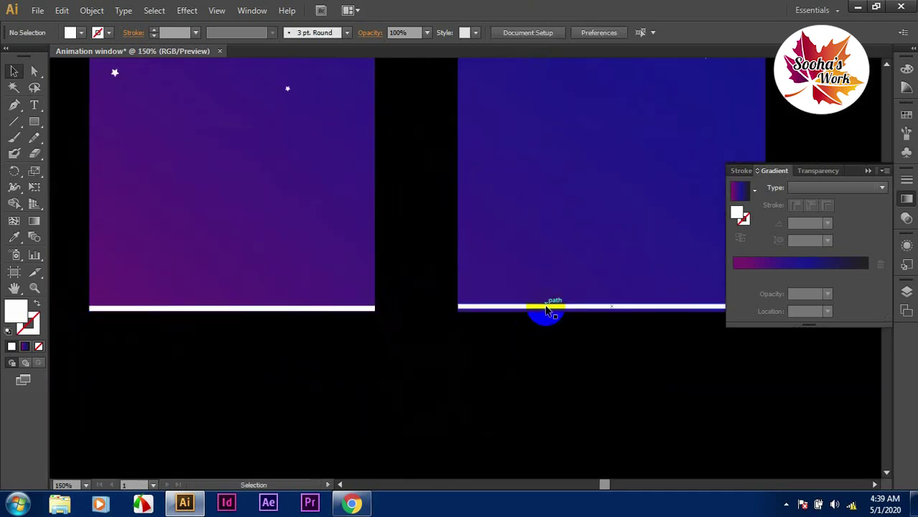
Step: Merge the top, right and bottom black pieces into one frame with Shape Builder
{"action": "left_click", "coordinate": [561, 368]}
{"action": "left_click", "coordinate": [607, 363]}
{"action": "key", "text": "ctrl+minus"}
{"action": "key", "text": "ctrl+minus"}
{"action": "key", "text": "ctrl+minus"}
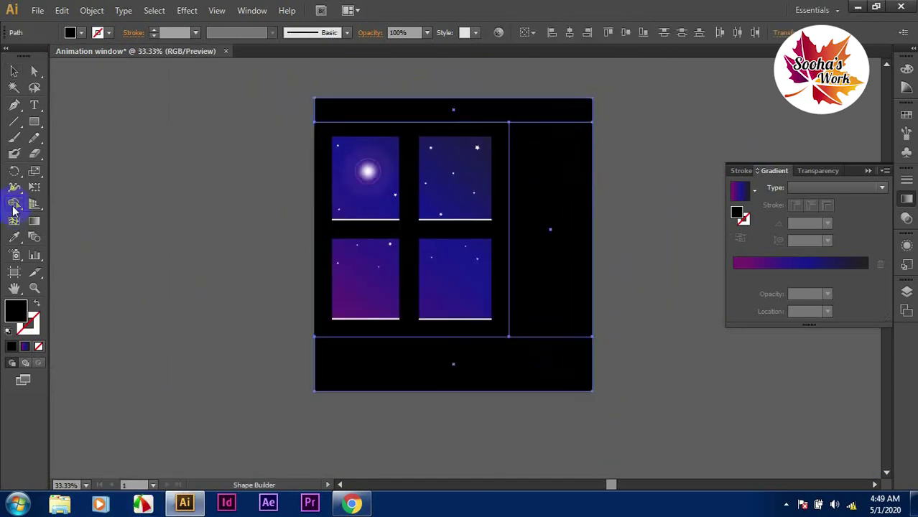
{"action": "left_click_drag", "start_coordinate": [503, 109], "coordinate": [529, 379]}
{"action": "left_click", "coordinate": [216, 167]}
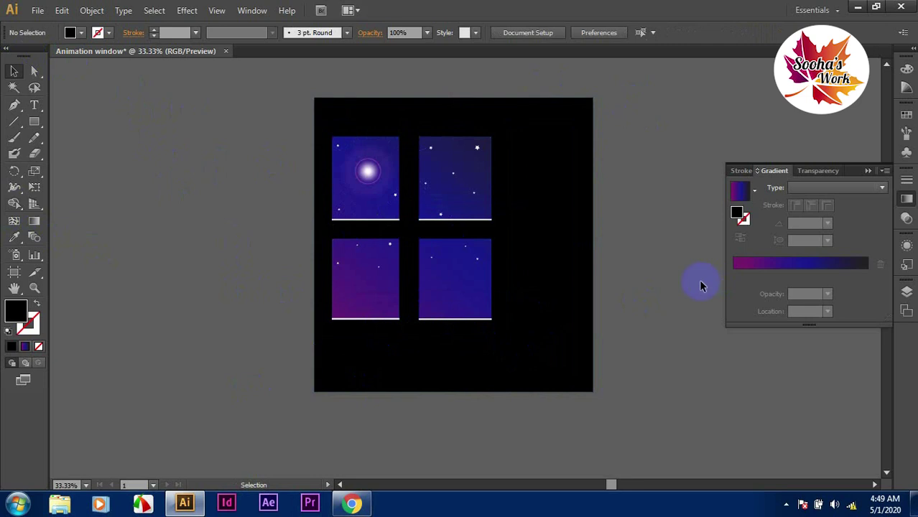
{"action": "key", "text": "ctrl+equal"}
{"action": "key", "text": "ctrl+equal"}
Step: Draw a black ellipse for the cat's head and a pointed ear shape
{"action": "left_click_drag", "start_coordinate": [388, 420], "coordinate": [574, 496]}
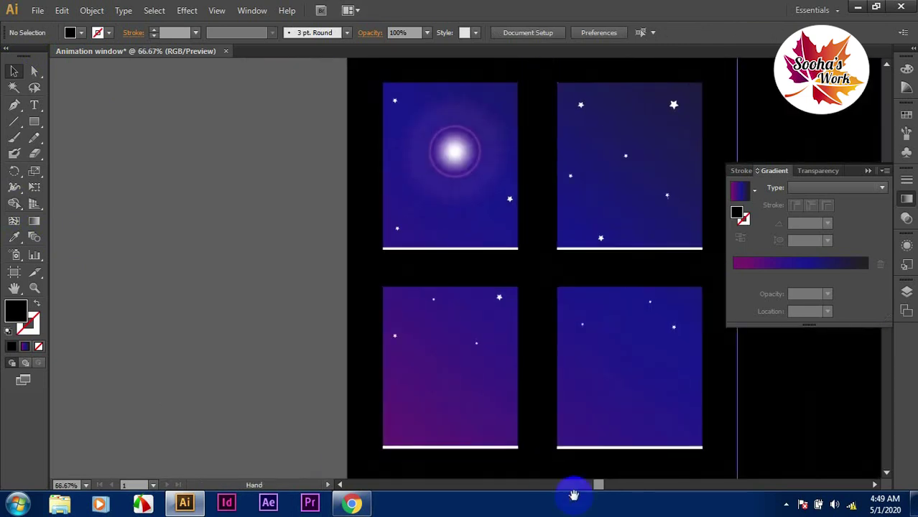
{"action": "left_click_drag", "start_coordinate": [33, 122], "coordinate": [68, 122]}
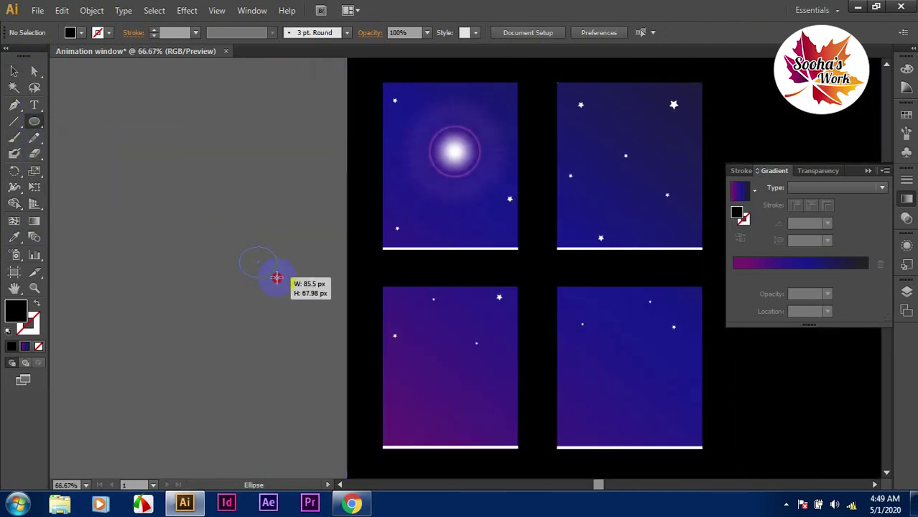
{"action": "left_click_drag", "start_coordinate": [239, 247], "coordinate": [278, 280]}
{"action": "left_click_drag", "start_coordinate": [34, 121], "coordinate": [75, 184]}
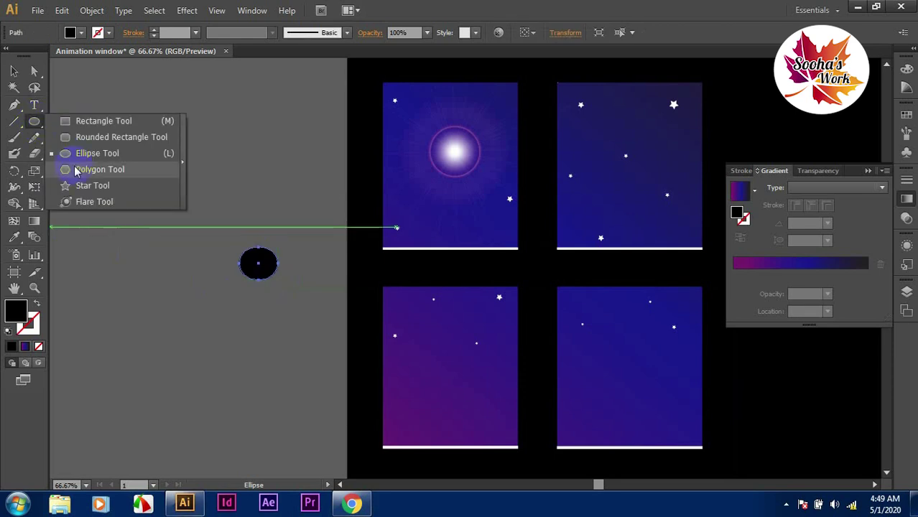
{"action": "mouse_move", "coordinate": [184, 217]}
{"action": "left_mouse_down"}
{"action": "mouse_move", "coordinate": [190, 230]}
{"action": "mouse_move", "coordinate": [266, 247]}
{"action": "left_mouse_up"}
{"action": "left_click", "coordinate": [14, 71]}
Step: Place the ear on top of the head and add a mirrored copy as the second ear
{"action": "key", "text": "ctrl+plus"}
{"action": "key", "text": "ctrl+plus"}
{"action": "left_click_drag", "start_coordinate": [334, 260], "coordinate": [354, 269]}
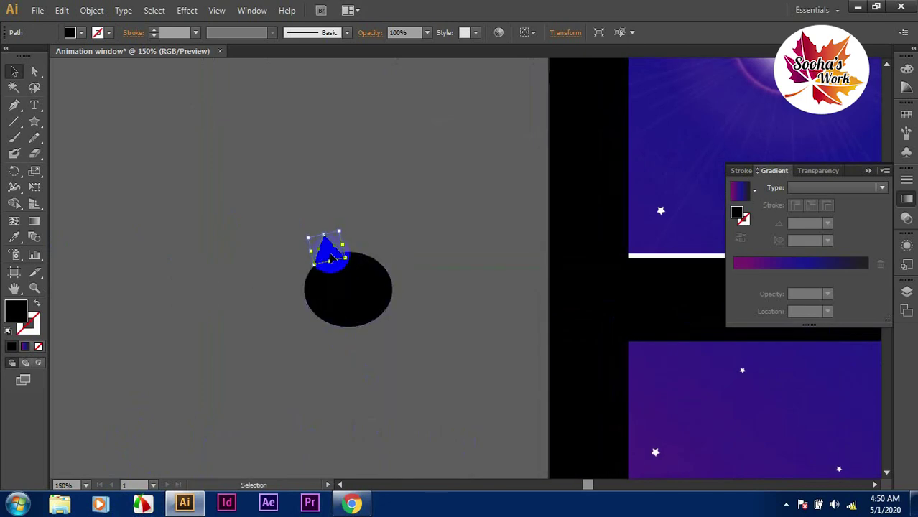
{"action": "right_click", "coordinate": [331, 257]}
{"action": "left_click", "coordinate": [495, 361]}
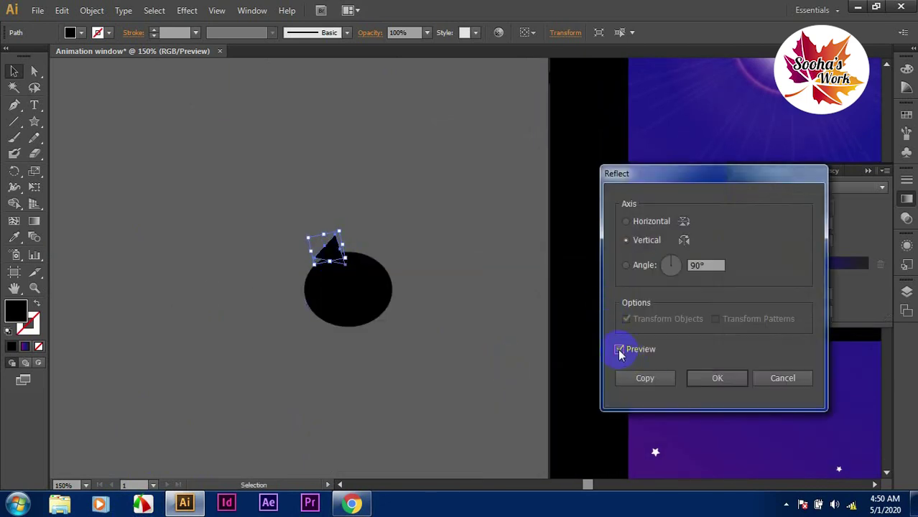
{"action": "key", "text": "Return"}
{"action": "left_click", "coordinate": [445, 268]}
{"action": "left_click", "coordinate": [365, 281]}
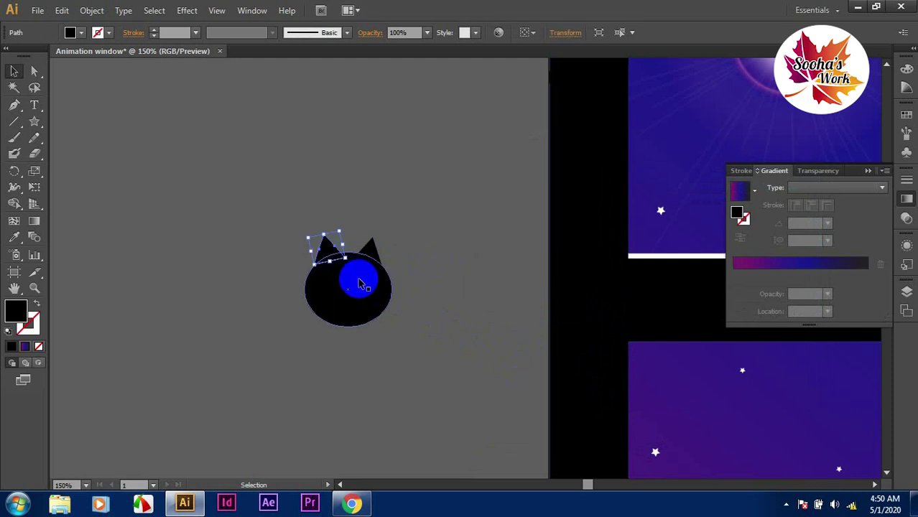
{"action": "left_click", "coordinate": [393, 305]}
Step: Draw an ellipse for the cat's body and group the head with both ears
{"action": "left_click_drag", "start_coordinate": [34, 121], "coordinate": [79, 151]}
{"action": "left_click_drag", "start_coordinate": [321, 314], "coordinate": [395, 414]}
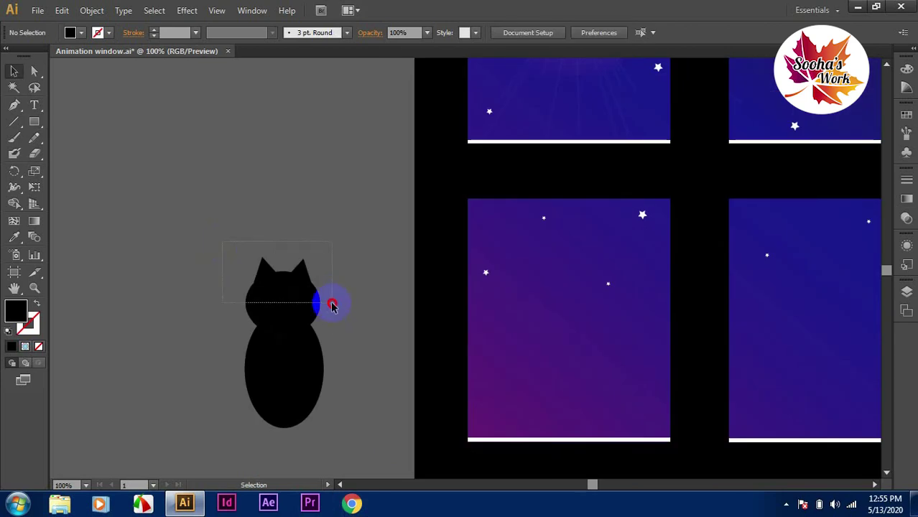
{"action": "left_click_drag", "start_coordinate": [331, 305], "coordinate": [332, 305]}
{"action": "right_click", "coordinate": [273, 260]}
{"action": "left_click", "coordinate": [355, 338]}
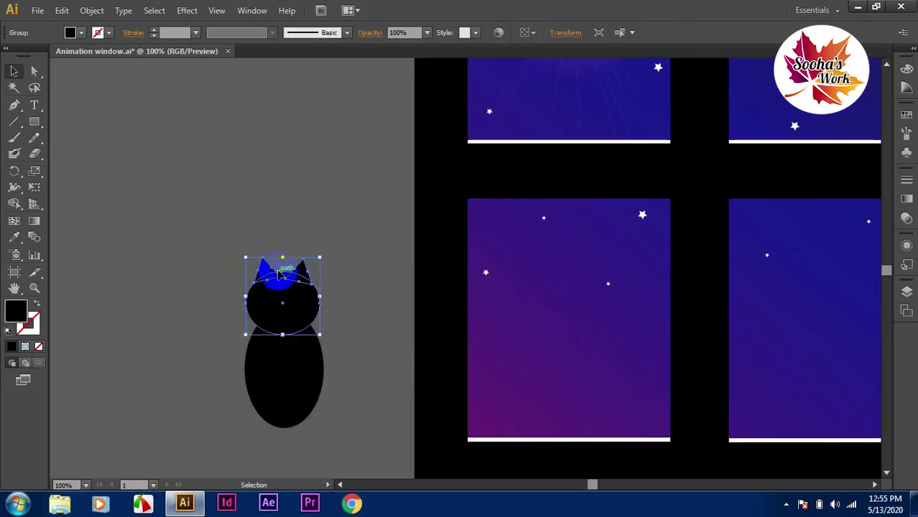
Step: Change the grouped head's fill colour to white
{"action": "right_click", "coordinate": [273, 282]}
{"action": "left_click", "coordinate": [61, 10]}
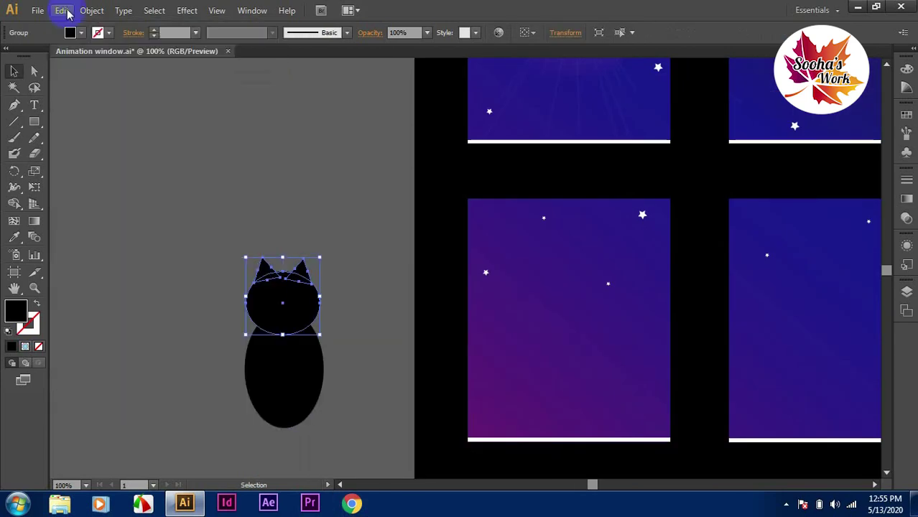
{"action": "left_click", "coordinate": [80, 33]}
{"action": "left_click", "coordinate": [29, 59]}
{"action": "left_click", "coordinate": [411, 147]}
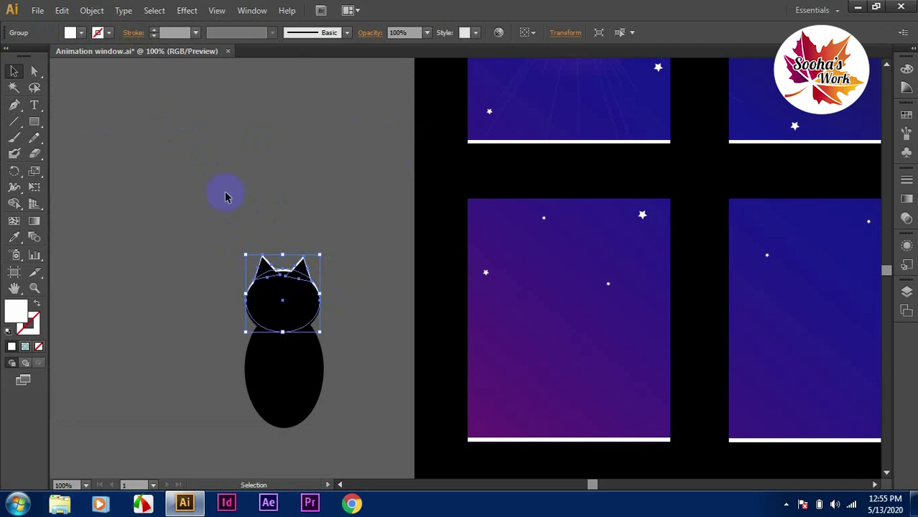
Step: Group all the cat parts and move the cat into the lower-right window pane
{"action": "left_click_drag", "start_coordinate": [224, 196], "coordinate": [342, 423]}
{"action": "right_click", "coordinate": [275, 314]}
{"action": "left_click", "coordinate": [311, 380]}
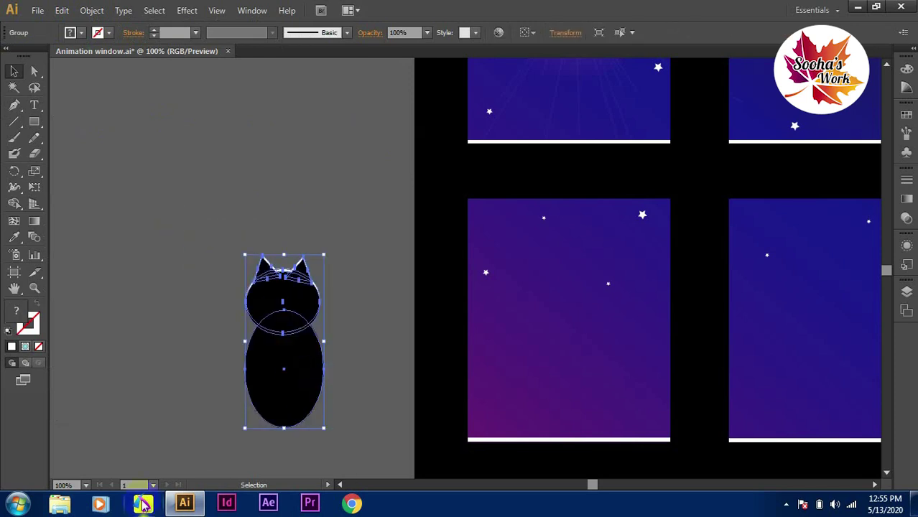
{"action": "left_click_drag", "start_coordinate": [283, 370], "coordinate": [851, 395]}
{"action": "left_click_drag", "start_coordinate": [656, 445], "coordinate": [351, 406]}
{"action": "left_click", "coordinate": [305, 291]}
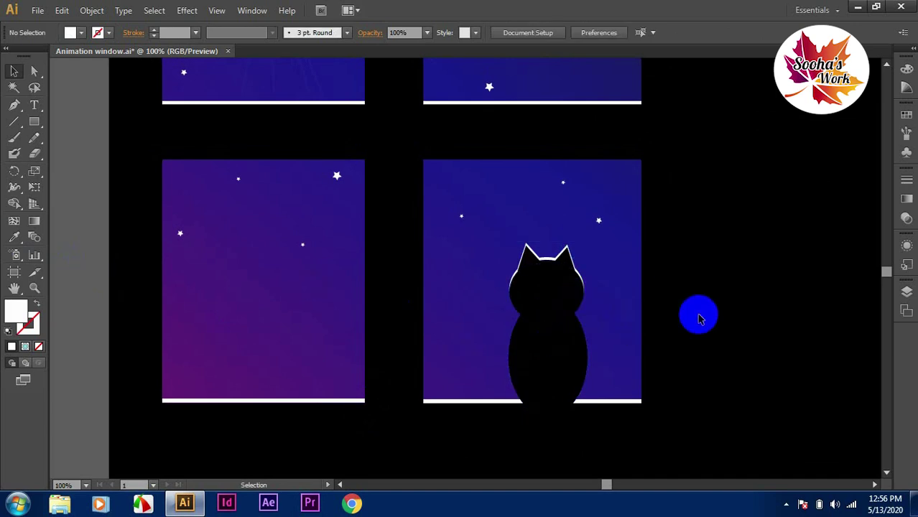
{"action": "scroll", "coordinate": [663, 331], "scroll_direction": "up", "scroll_amount": 1}
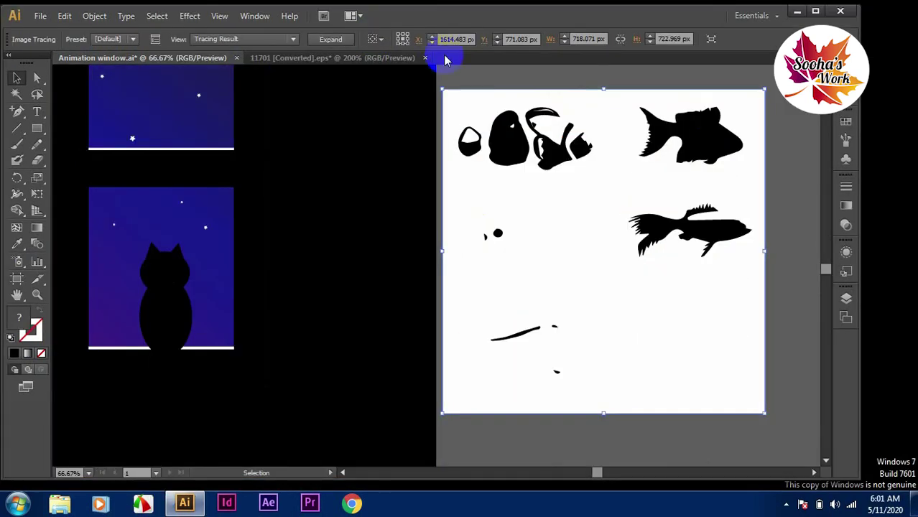
Step: Trace the fish image in full colour and expand it into editable paths
{"action": "left_click", "coordinate": [244, 39]}
{"action": "left_click", "coordinate": [156, 39]}
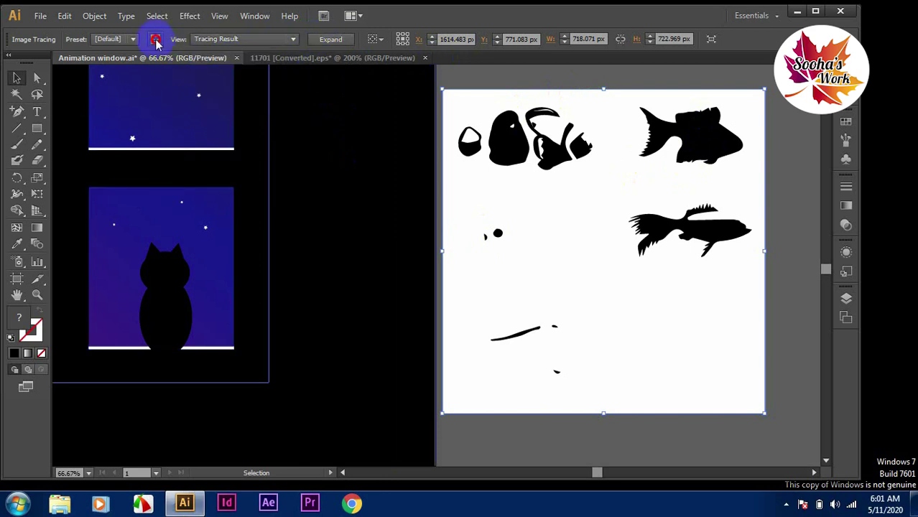
{"action": "left_click", "coordinate": [631, 156]}
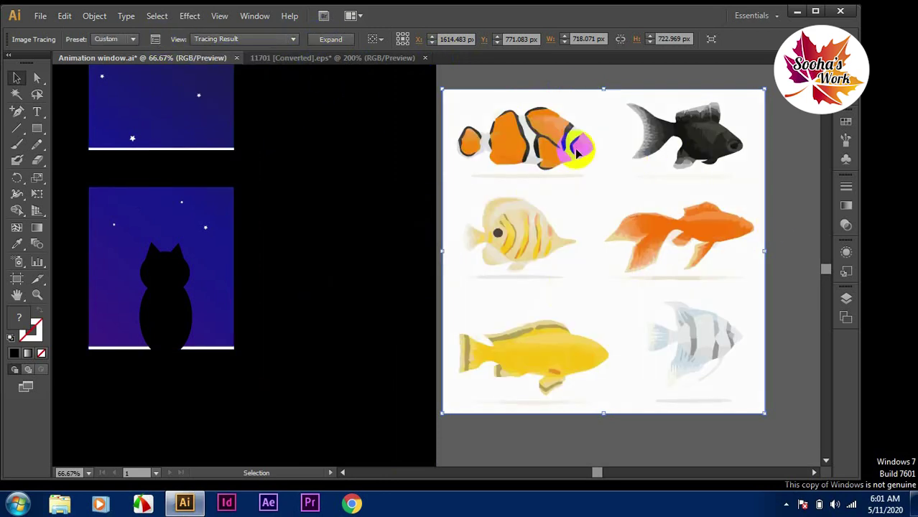
{"action": "right_click", "coordinate": [625, 133]}
{"action": "right_click", "coordinate": [623, 218]}
{"action": "left_click", "coordinate": [94, 15]}
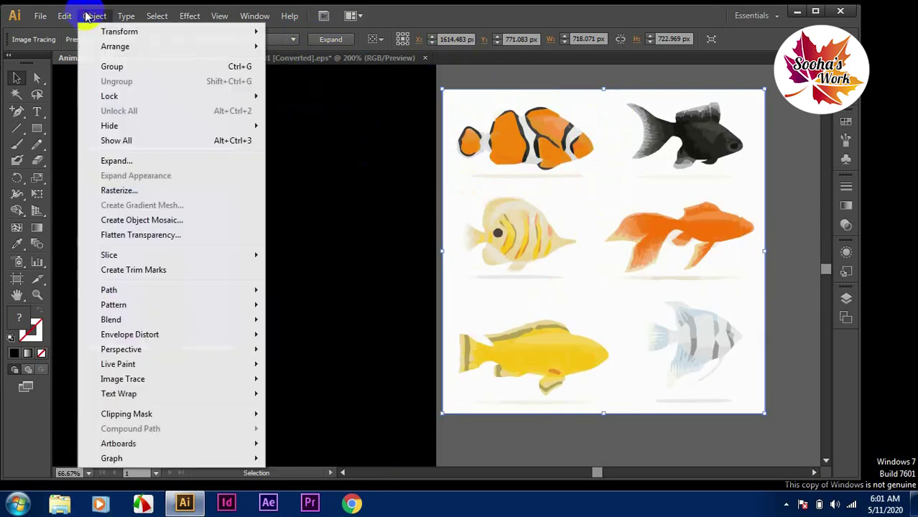
{"action": "left_click", "coordinate": [122, 158]}
{"action": "left_click", "coordinate": [410, 324]}
{"action": "left_click", "coordinate": [785, 203]}
Step: Draw a small white circle as the goldfish's eye
{"action": "left_click", "coordinate": [596, 99]}
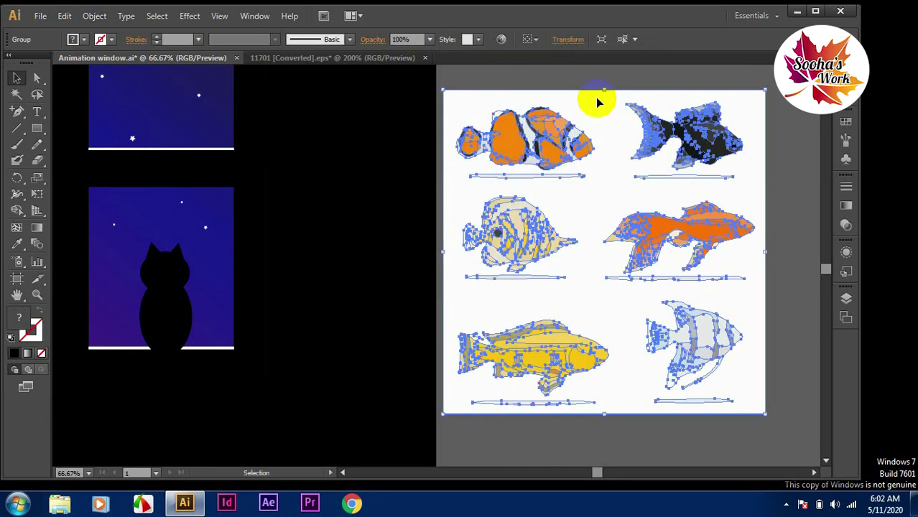
{"action": "left_click", "coordinate": [601, 132]}
{"action": "key", "text": "ctrl+plus"}
{"action": "left_click", "coordinate": [747, 224]}
{"action": "key", "text": "ctrl+plus"}
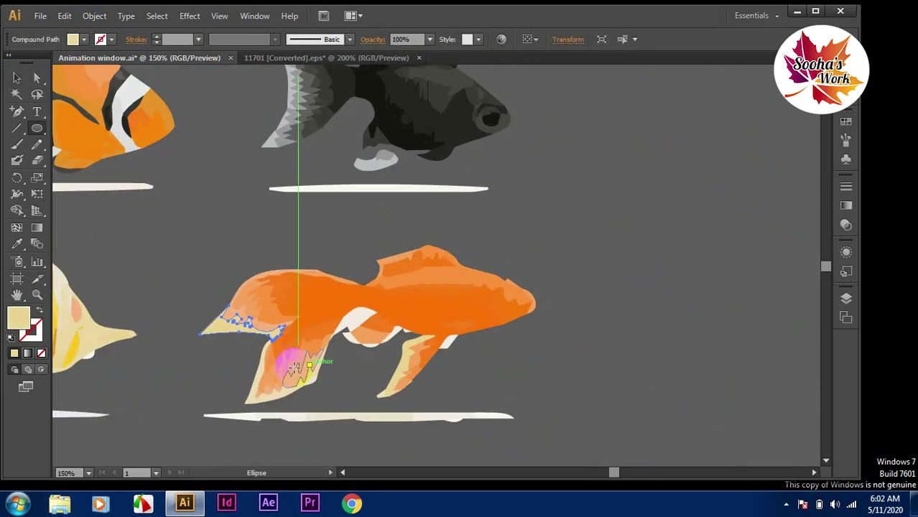
{"action": "key", "text": "l"}
{"action": "left_click_drag", "start_coordinate": [536, 267], "coordinate": [539, 270]}
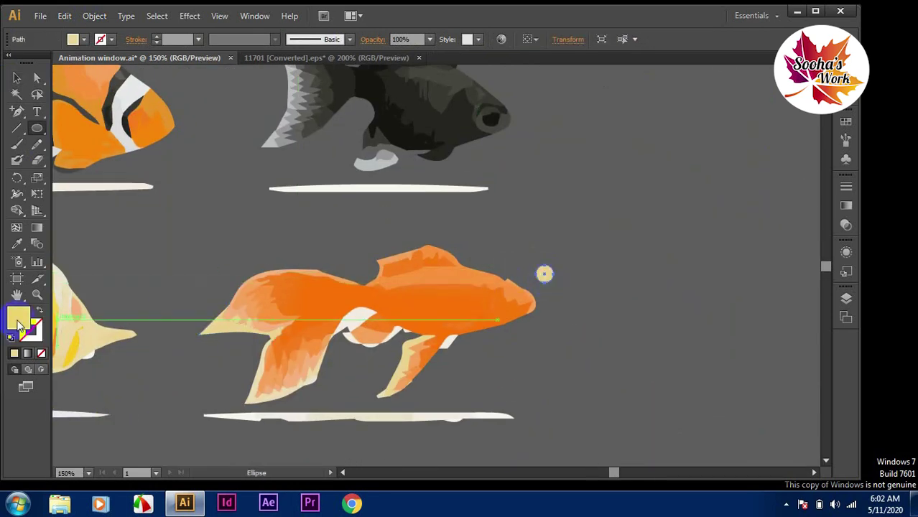
{"action": "double_click", "coordinate": [19, 321]}
{"action": "left_click", "coordinate": [510, 205]}
{"action": "left_click", "coordinate": [828, 203]}
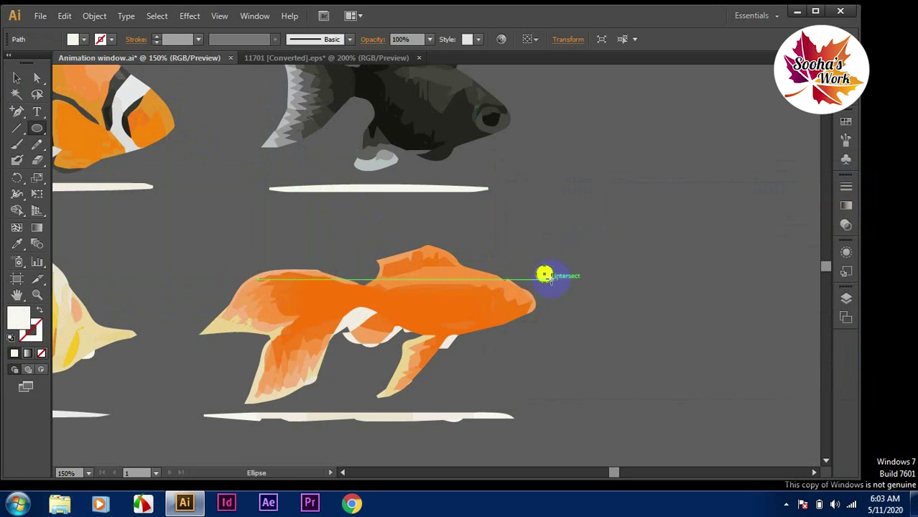
Step: Add a black pupil on the goldfish's white eye and draw a thin tabletop bar
{"action": "left_click", "coordinate": [84, 39]}
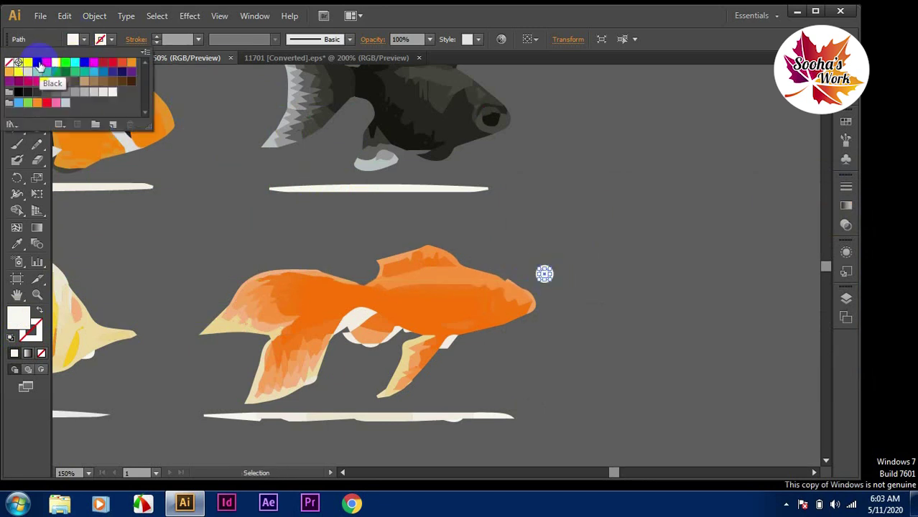
{"action": "left_click", "coordinate": [36, 62]}
{"action": "left_click_drag", "start_coordinate": [550, 278], "coordinate": [522, 304]}
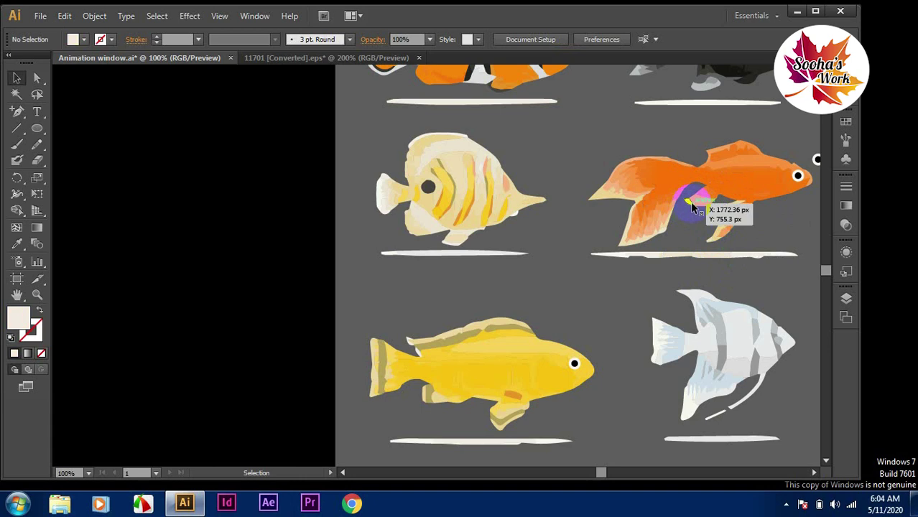
{"action": "left_click", "coordinate": [692, 206]}
{"action": "left_click_drag", "start_coordinate": [672, 228], "coordinate": [699, 432]}
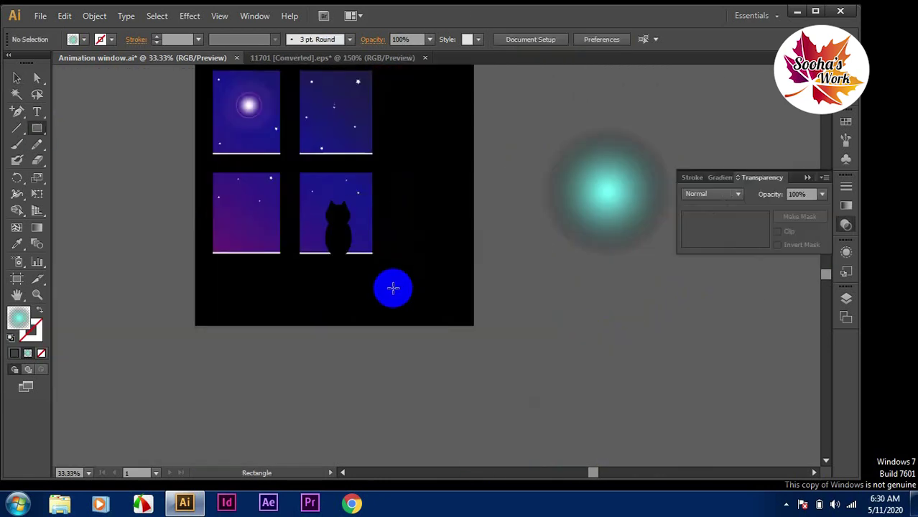
{"action": "left_click_drag", "start_coordinate": [388, 291], "coordinate": [473, 296]}
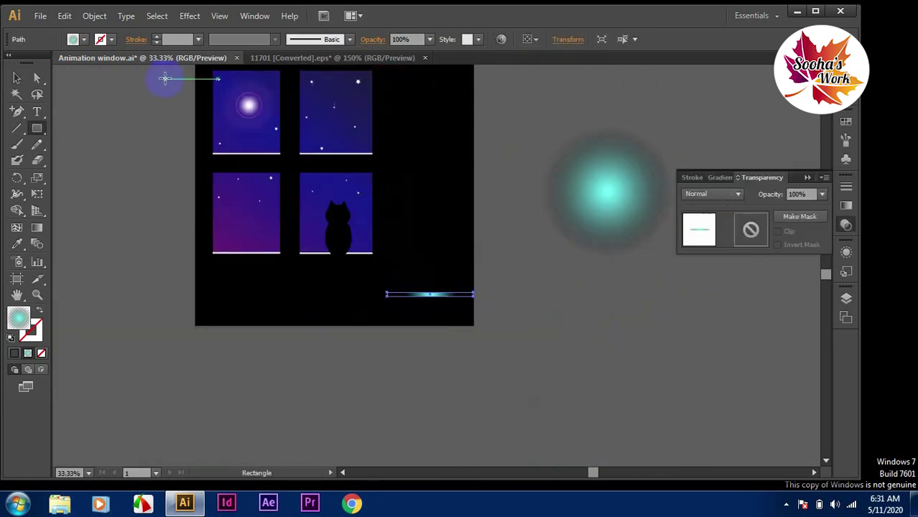
Step: Fill the tabletop brown and the table leg a darker brown
{"action": "left_click", "coordinate": [84, 39]}
{"action": "left_click", "coordinate": [104, 80]}
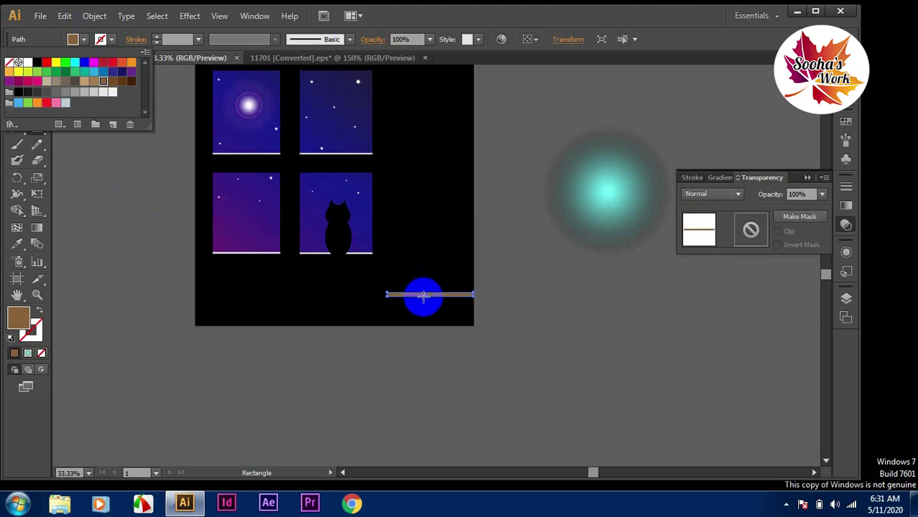
{"action": "mouse_move", "coordinate": [423, 295]}
{"action": "left_mouse_down"}
{"action": "mouse_move", "coordinate": [416, 303]}
{"action": "mouse_move", "coordinate": [435, 325]}
{"action": "left_mouse_up"}
{"action": "left_click", "coordinate": [84, 39]}
{"action": "left_click", "coordinate": [117, 85]}
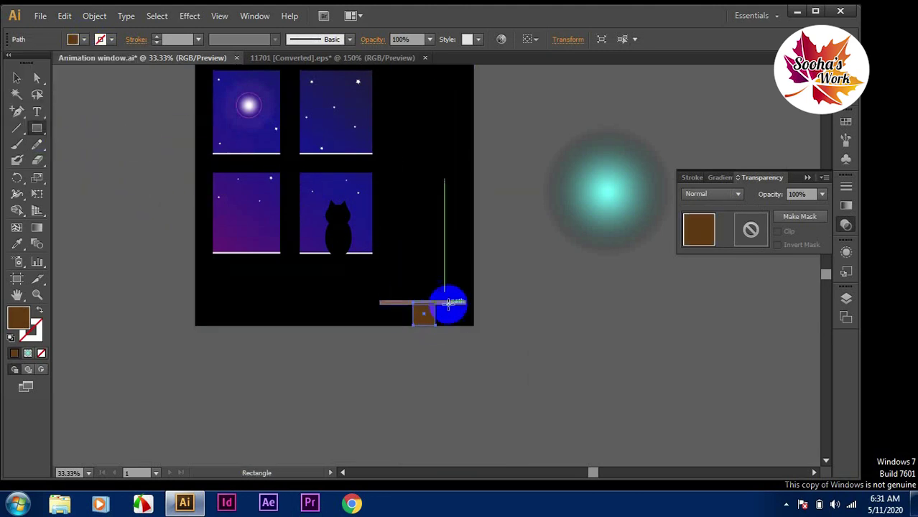
Step: Position the table leg under the centre of the tabletop
{"action": "key", "text": "v"}
{"action": "left_click", "coordinate": [447, 305]}
{"action": "left_click", "coordinate": [423, 314]}
{"action": "left_click", "coordinate": [447, 304]}
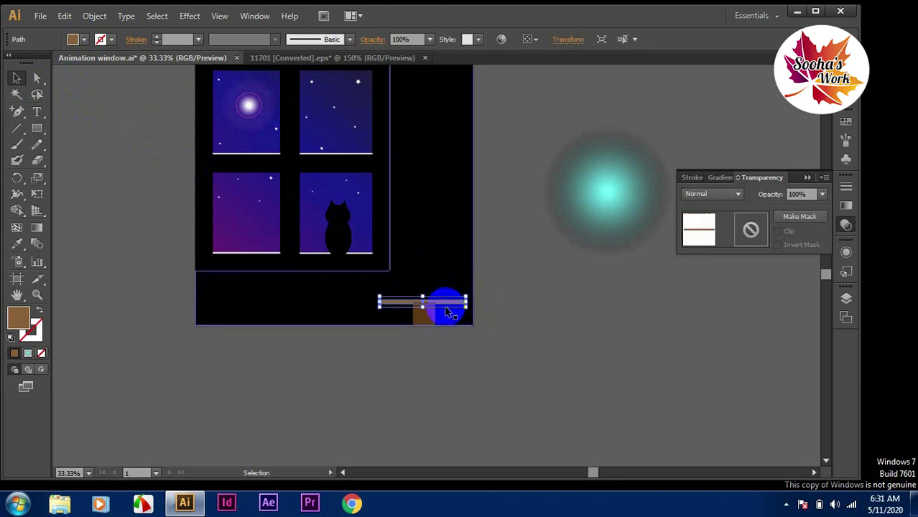
{"action": "left_click", "coordinate": [478, 325]}
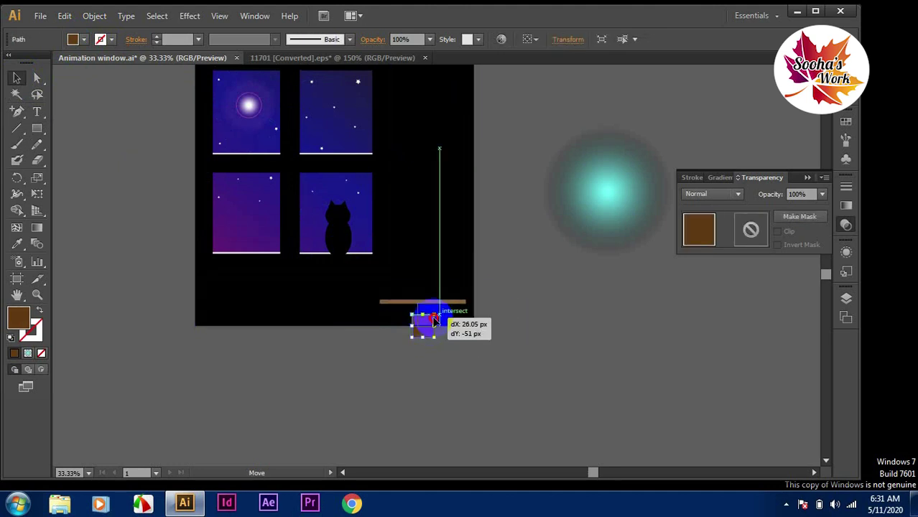
{"action": "left_click_drag", "start_coordinate": [433, 325], "coordinate": [424, 332]}
{"action": "key", "text": "ctrl+plus"}
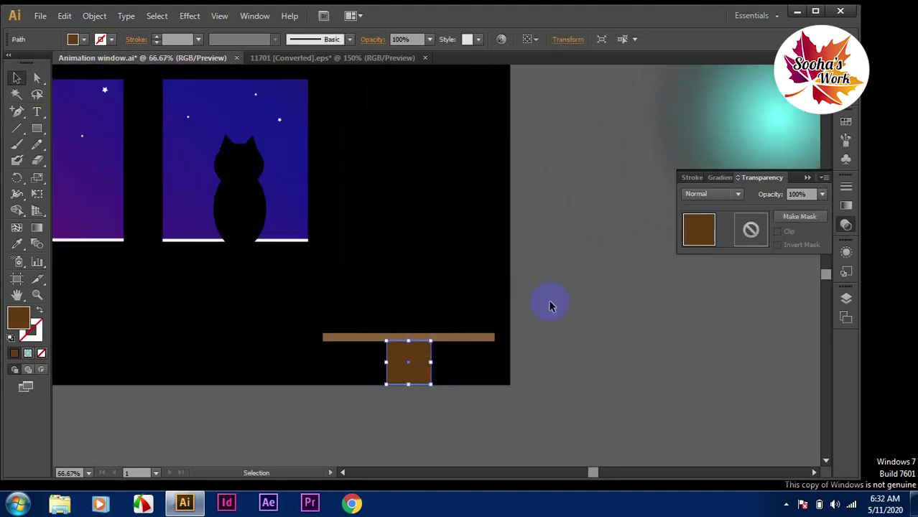
{"action": "left_click", "coordinate": [426, 337]}
{"action": "left_click", "coordinate": [544, 230]}
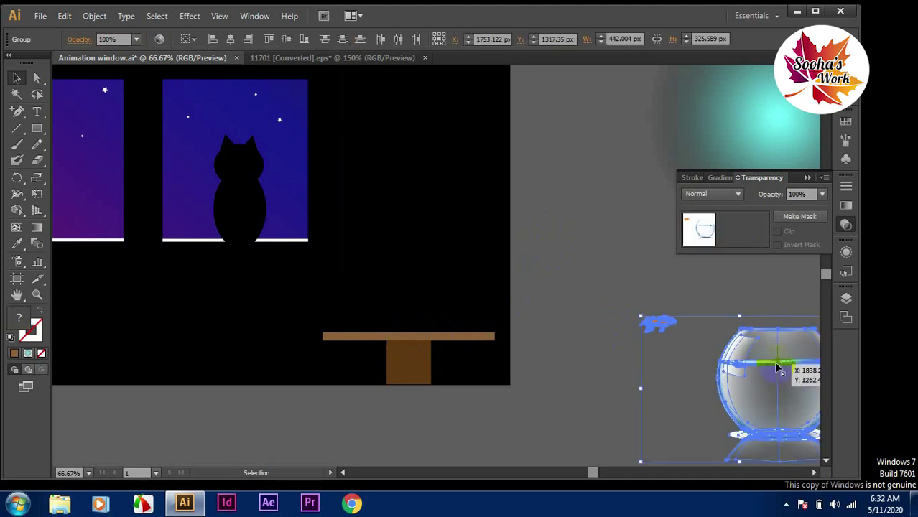
Step: Move the fishbowl onto the table and place the goldfish inside it
{"action": "left_click_drag", "start_coordinate": [799, 394], "coordinate": [420, 288]}
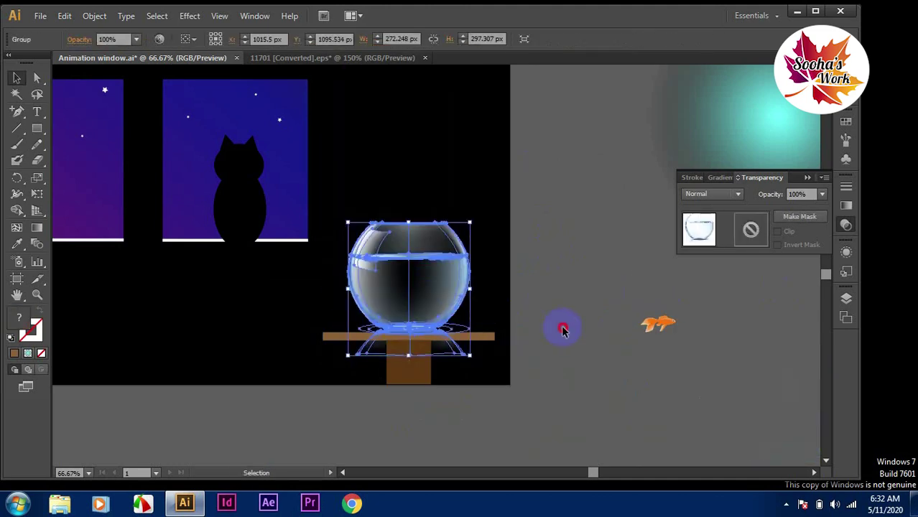
{"action": "left_click_drag", "start_coordinate": [656, 324], "coordinate": [410, 284]}
{"action": "left_click", "coordinate": [478, 293]}
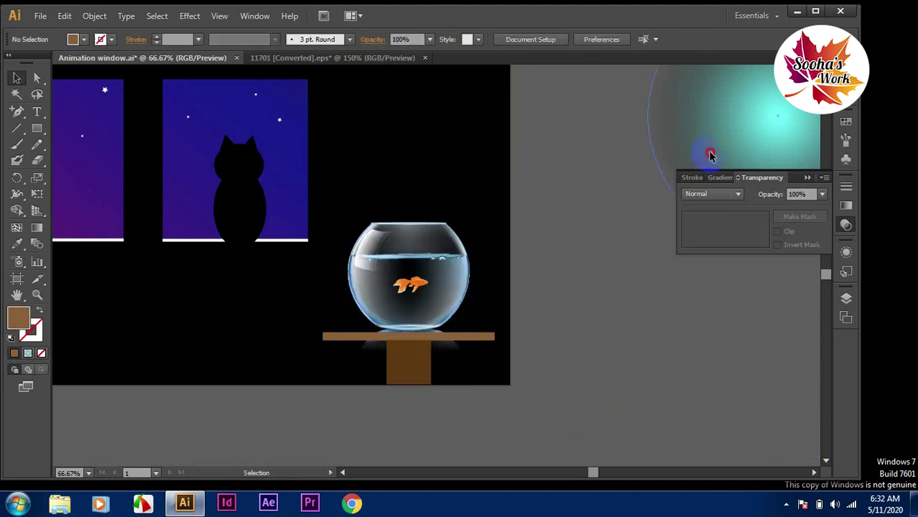
{"action": "left_click_drag", "start_coordinate": [707, 154], "coordinate": [363, 322]}
{"action": "left_click", "coordinate": [615, 324]}
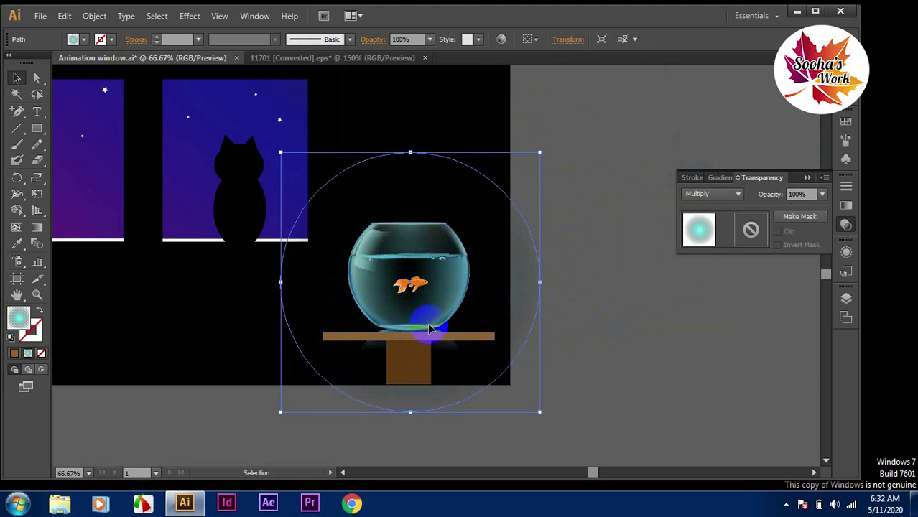
{"action": "left_click_drag", "start_coordinate": [447, 343], "coordinate": [669, 368]}
{"action": "left_click_drag", "start_coordinate": [415, 285], "coordinate": [395, 287]}
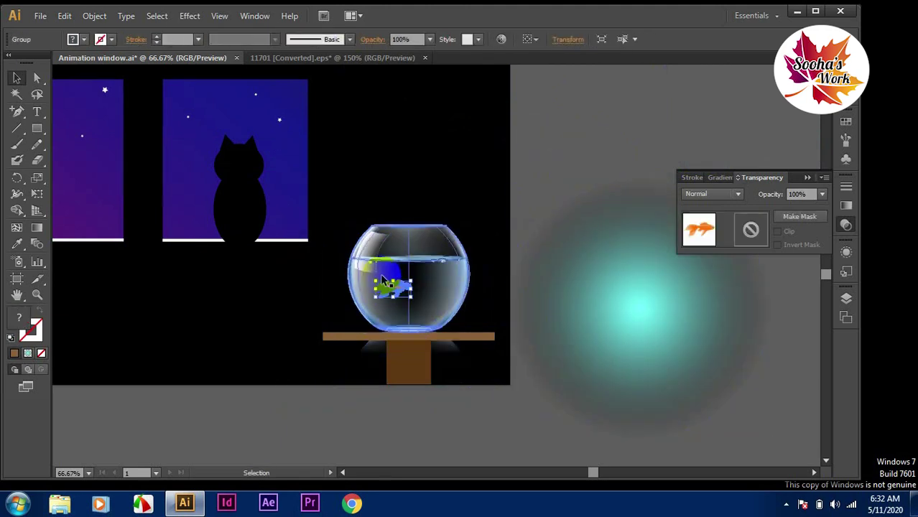
Step: Try Multiply, Lighten and Overlay blending on the fishbowl, settling on Screen
{"action": "left_click", "coordinate": [445, 237]}
{"action": "left_click", "coordinate": [738, 194]}
{"action": "left_click", "coordinate": [697, 238]}
{"action": "key", "text": "ctrl+z"}
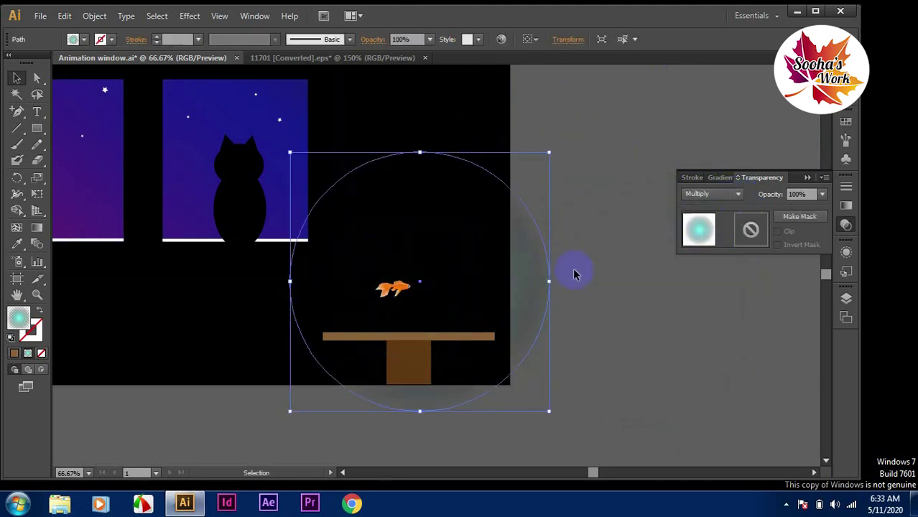
{"action": "key", "text": "ctrl+shift+z"}
{"action": "left_click", "coordinate": [738, 194]}
{"action": "left_click", "coordinate": [706, 273]}
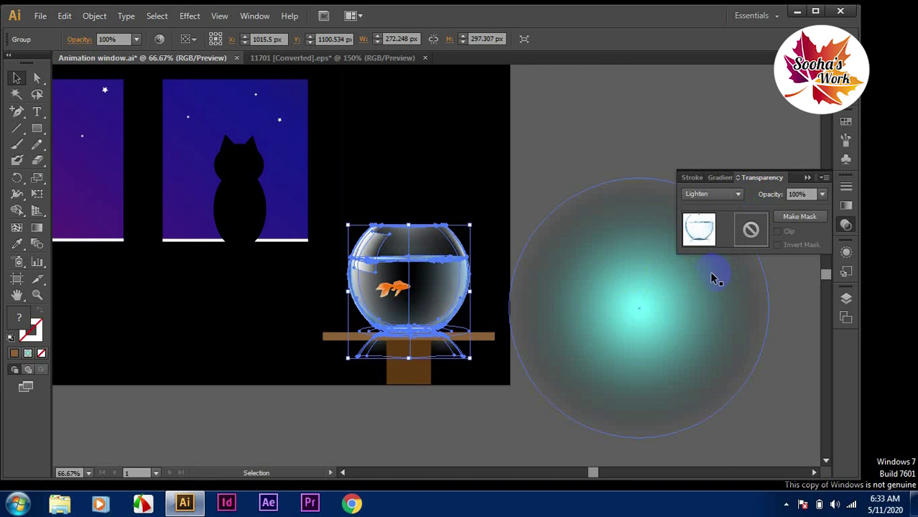
{"action": "left_click", "coordinate": [738, 194]}
{"action": "left_click", "coordinate": [706, 322]}
{"action": "left_click", "coordinate": [738, 194]}
{"action": "left_click", "coordinate": [706, 289]}
Step: Move the cyan glow over the fishbowl and try Darken, Soft Light and Multiply blending on it
{"action": "left_click_drag", "start_coordinate": [700, 284], "coordinate": [470, 262]}
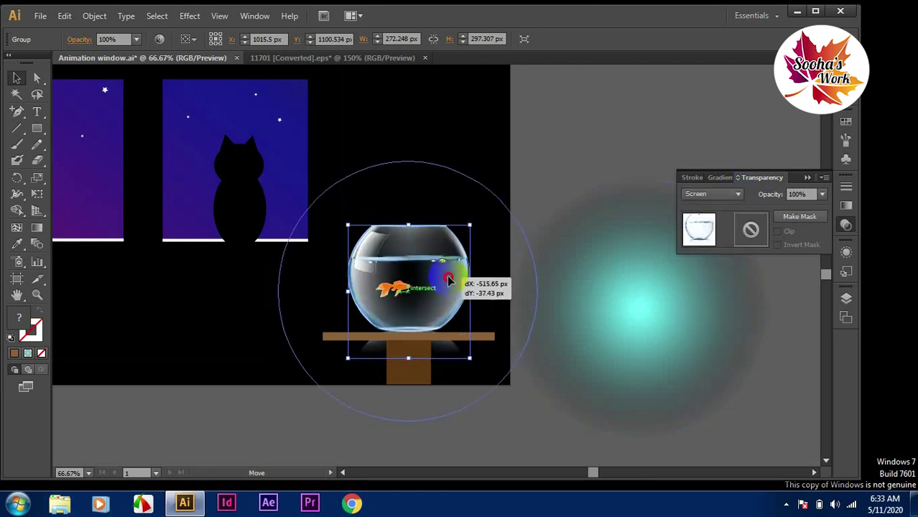
{"action": "left_click", "coordinate": [640, 300]}
{"action": "left_click", "coordinate": [738, 194]}
{"action": "left_click", "coordinate": [480, 281]}
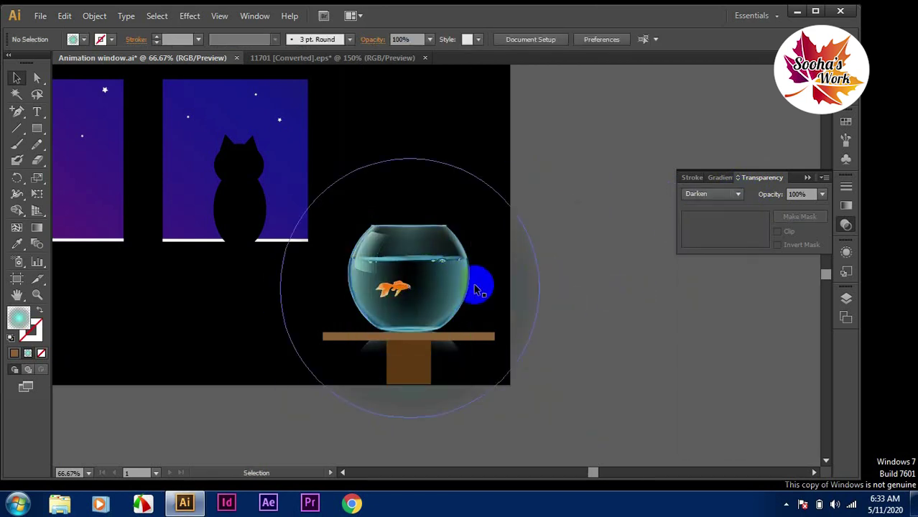
{"action": "left_click", "coordinate": [738, 194]}
{"action": "left_click", "coordinate": [705, 226]}
{"action": "left_click", "coordinate": [737, 193]}
{"action": "left_click", "coordinate": [707, 337]}
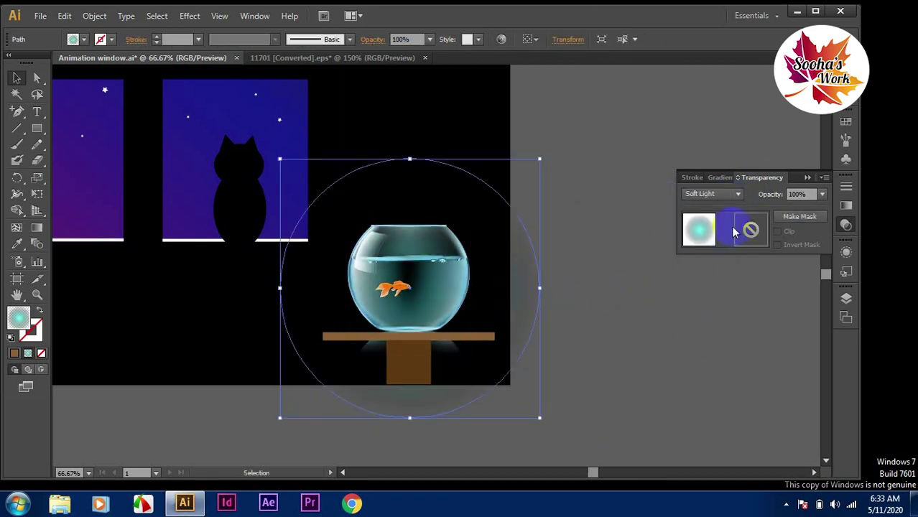
{"action": "left_click", "coordinate": [738, 194]}
{"action": "left_click", "coordinate": [707, 238]}
Step: Set the glow's blending mode in the opacity options and move it onto the fishbowl
{"action": "key", "text": "ctrl+shift+a"}
{"action": "left_click_drag", "start_coordinate": [405, 252], "coordinate": [635, 296]}
{"action": "left_click", "coordinate": [408, 280]}
{"action": "left_click", "coordinate": [822, 194]}
{"action": "left_click", "coordinate": [835, 297]}
{"action": "left_click_drag", "start_coordinate": [643, 345], "coordinate": [424, 300]}
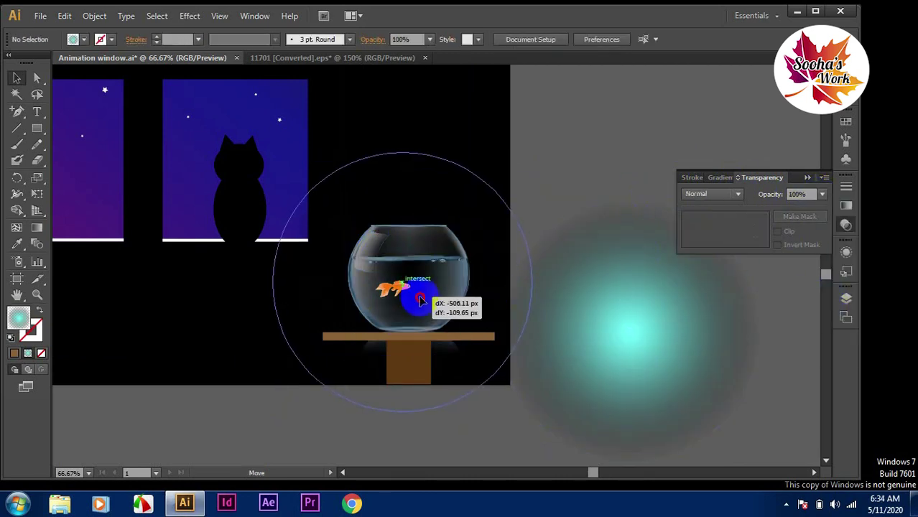
{"action": "key", "text": "ctrl+shift+a"}
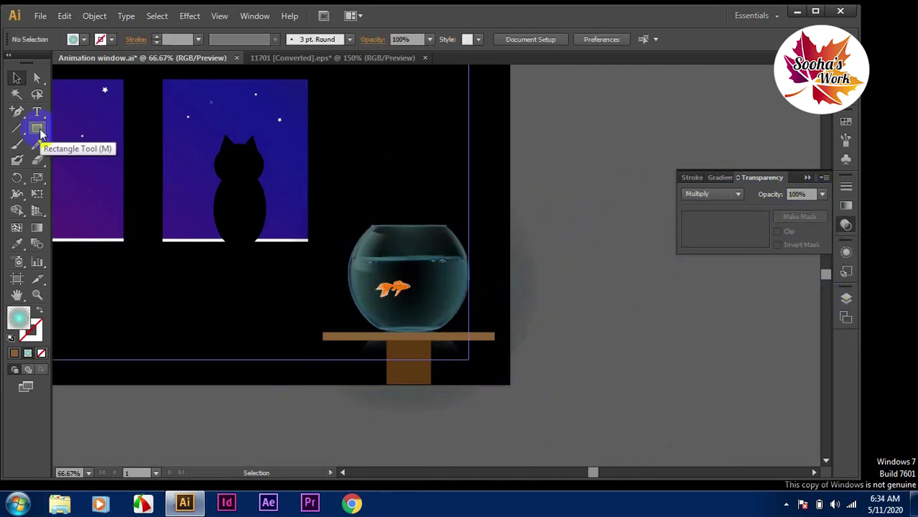
Step: Zoom to 100% and draw the first curved cyan strand right of the bowl with the Pen
{"action": "left_click", "coordinate": [36, 128]}
{"action": "key", "text": "ctrl+plus"}
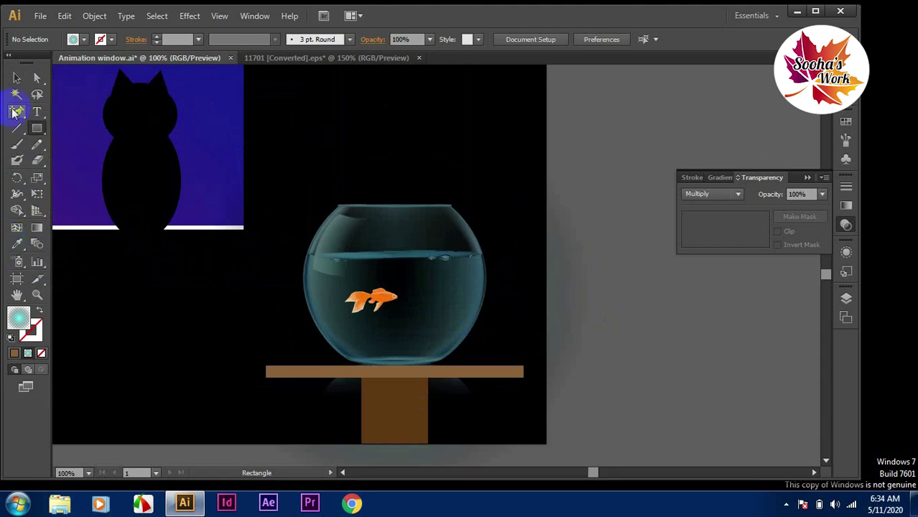
{"action": "left_click_drag", "start_coordinate": [16, 111], "coordinate": [58, 110]}
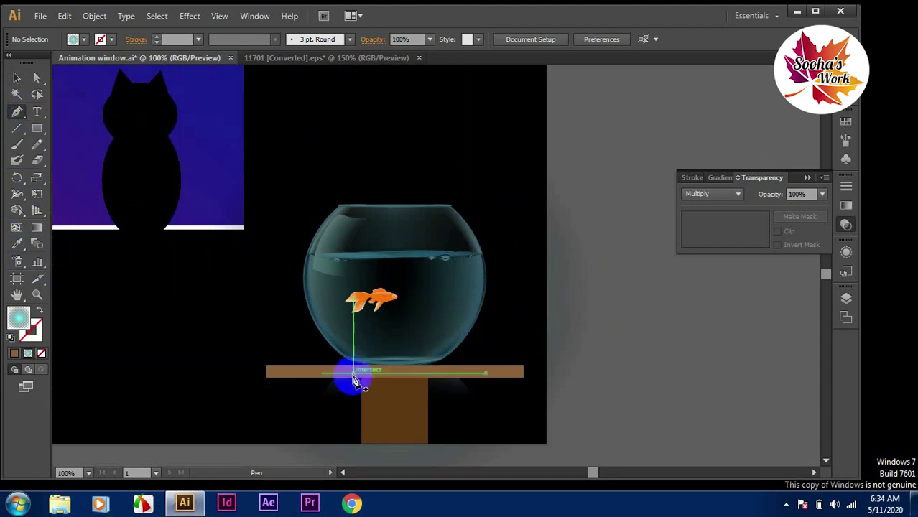
{"action": "left_click", "coordinate": [321, 353]}
{"action": "left_click", "coordinate": [652, 352]}
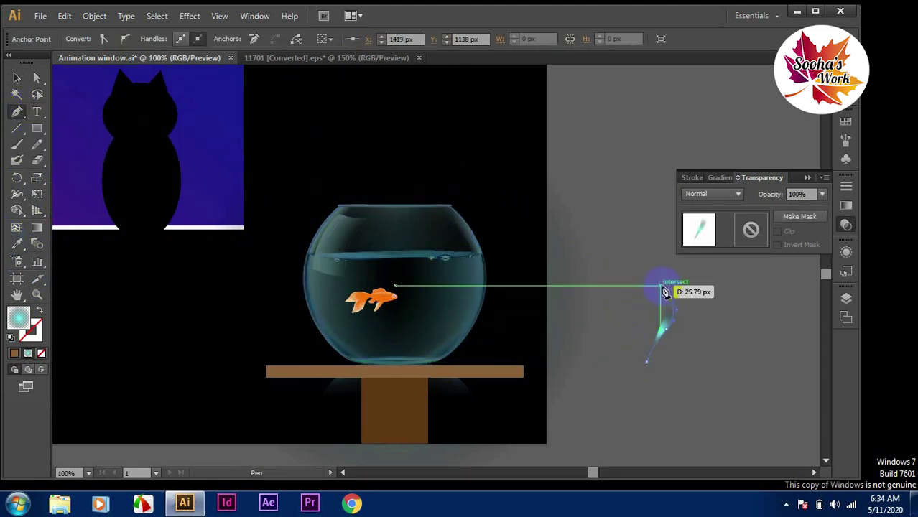
{"action": "mouse_move", "coordinate": [656, 263]}
{"action": "left_mouse_down"}
{"action": "mouse_move", "coordinate": [684, 268]}
{"action": "mouse_move", "coordinate": [679, 322]}
{"action": "left_mouse_up"}
{"action": "left_click", "coordinate": [661, 347]}
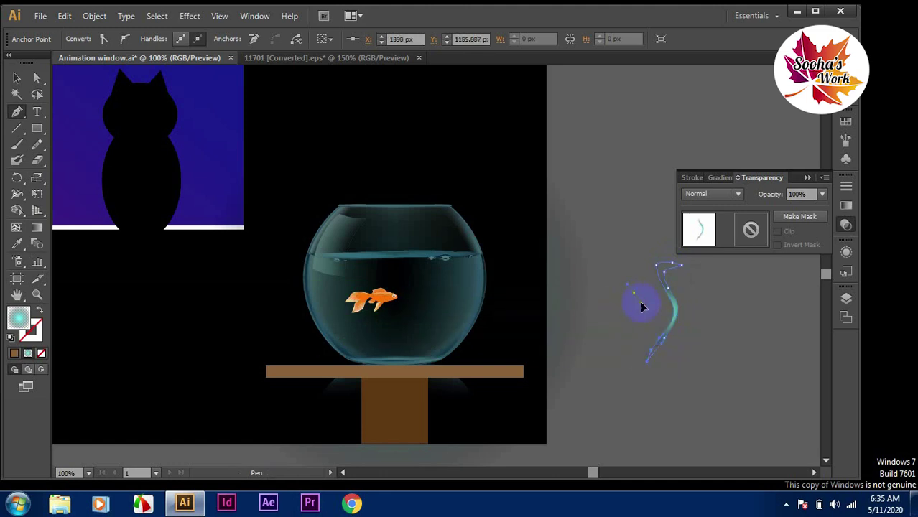
Step: Draw a second thin curved strand beside the first, then zoom to 200%
{"action": "left_click_drag", "start_coordinate": [653, 297], "coordinate": [629, 346]}
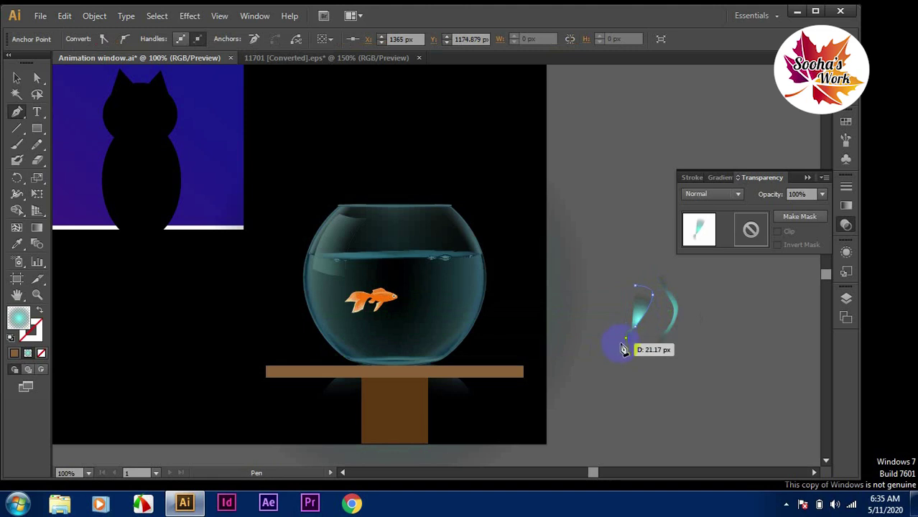
{"action": "mouse_move", "coordinate": [630, 326]}
{"action": "left_mouse_down"}
{"action": "mouse_move", "coordinate": [651, 301]}
{"action": "mouse_move", "coordinate": [636, 291]}
{"action": "left_mouse_up"}
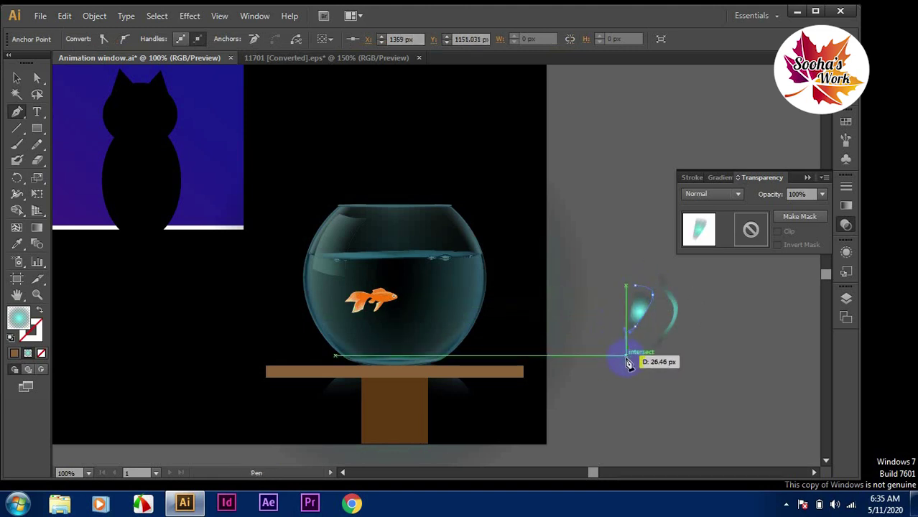
{"action": "left_click_drag", "start_coordinate": [629, 364], "coordinate": [624, 350]}
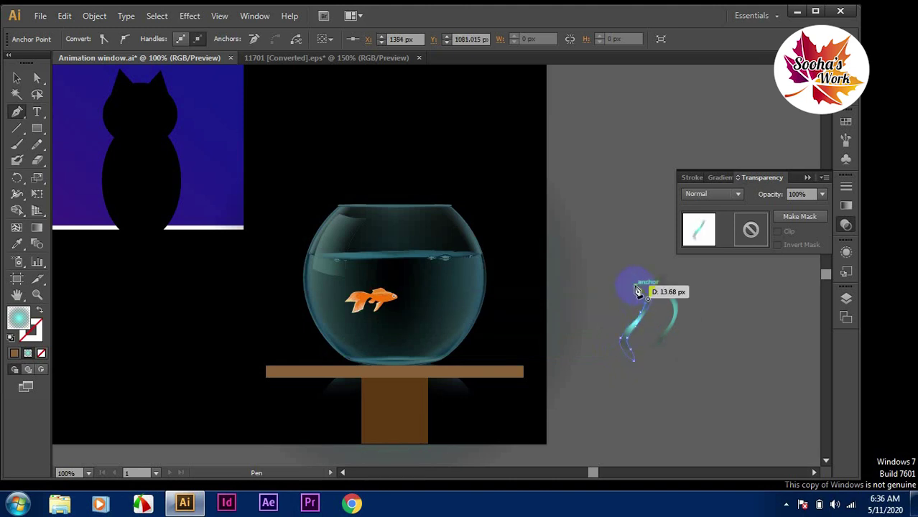
{"action": "left_click_drag", "start_coordinate": [636, 290], "coordinate": [638, 290]}
{"action": "key", "text": "a"}
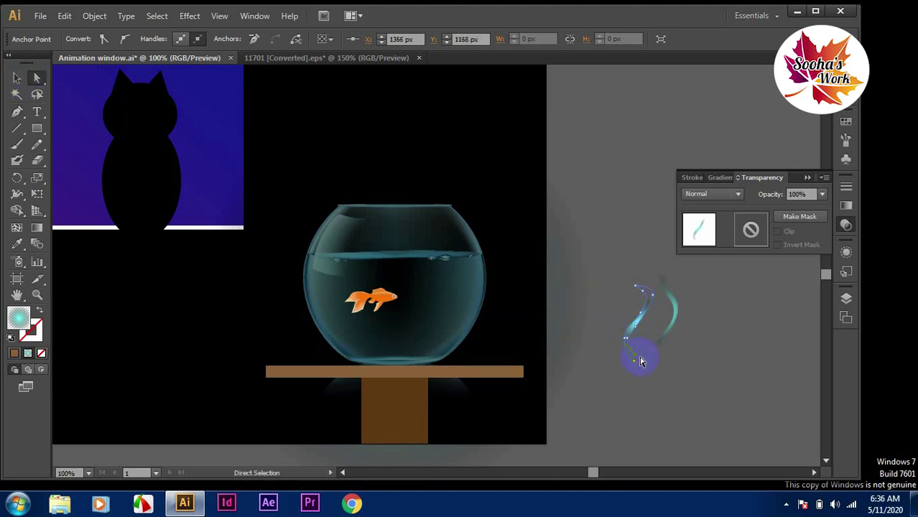
{"action": "key", "text": "ctrl+plus"}
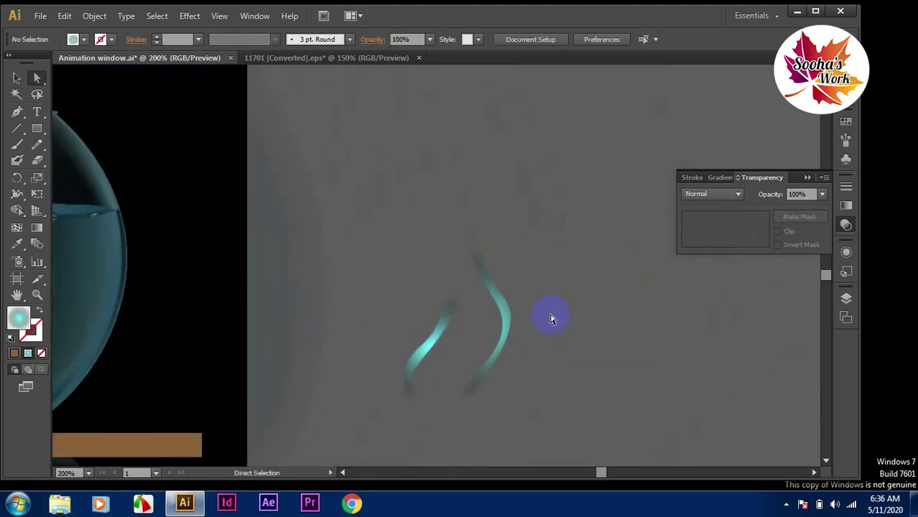
Step: Smooth the right-hand strand's outline and fill it bright green
{"action": "left_click", "coordinate": [446, 221]}
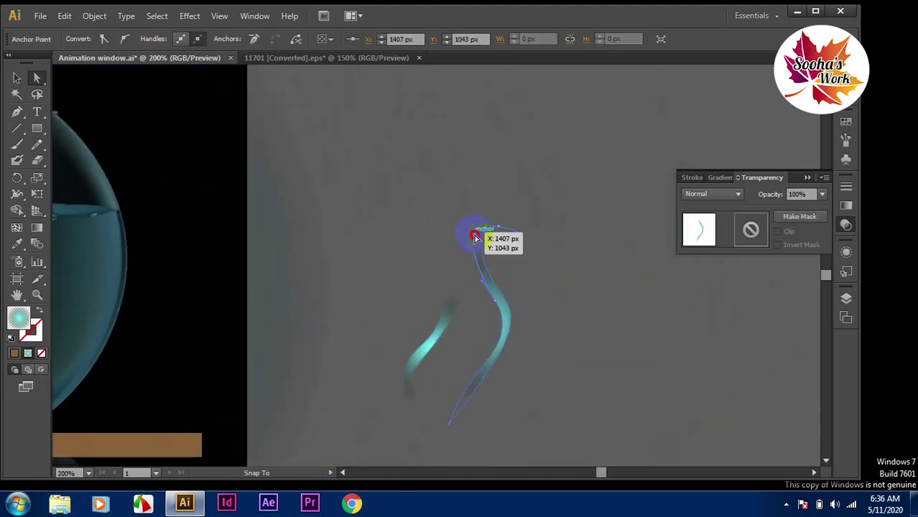
{"action": "left_click_drag", "start_coordinate": [36, 144], "coordinate": [79, 144]}
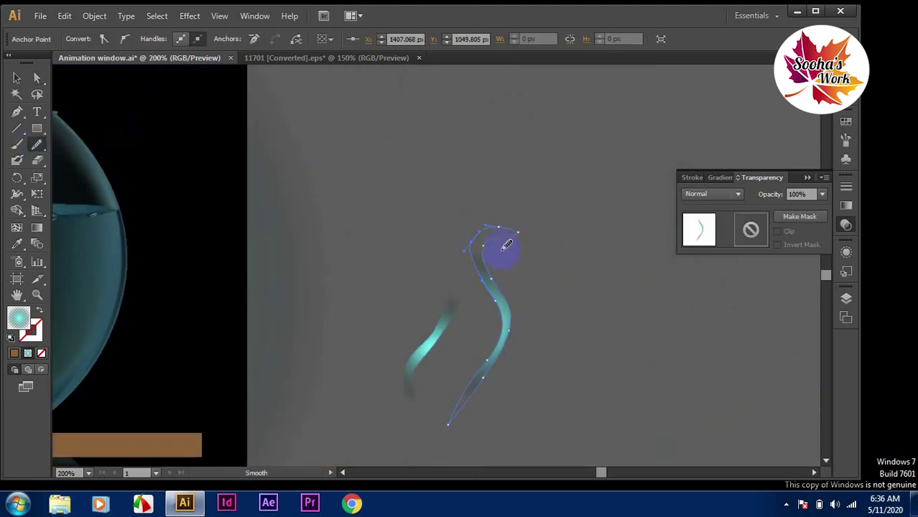
{"action": "left_click_drag", "start_coordinate": [492, 246], "coordinate": [491, 266]}
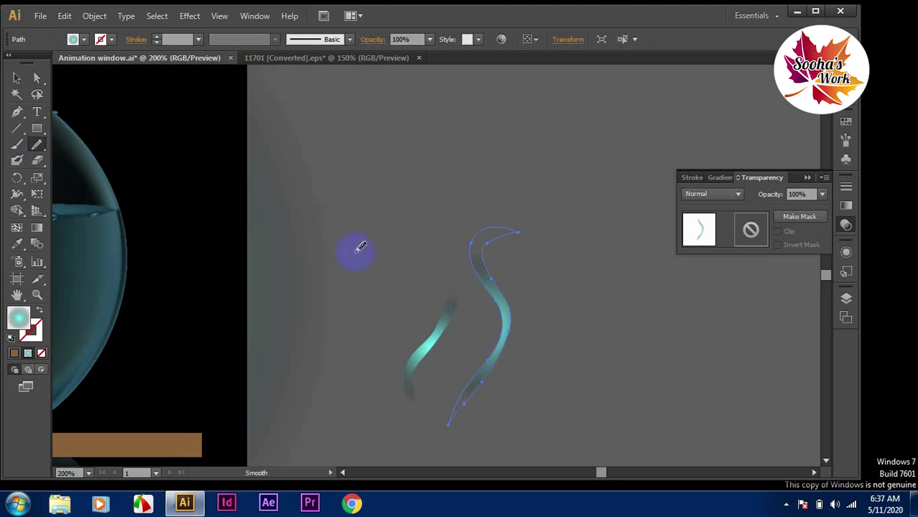
{"action": "key", "text": "v"}
{"action": "left_click", "coordinate": [84, 39]}
{"action": "left_click", "coordinate": [79, 93]}
{"action": "key", "text": "Escape"}
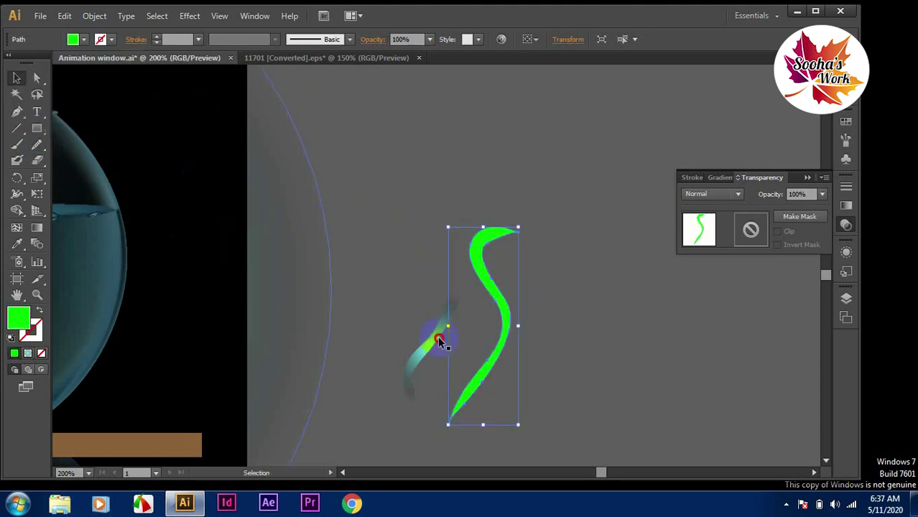
Step: Fill the left cyan strand with green, settling on a darker green
{"action": "left_click", "coordinate": [439, 341], "text": "ctrl"}
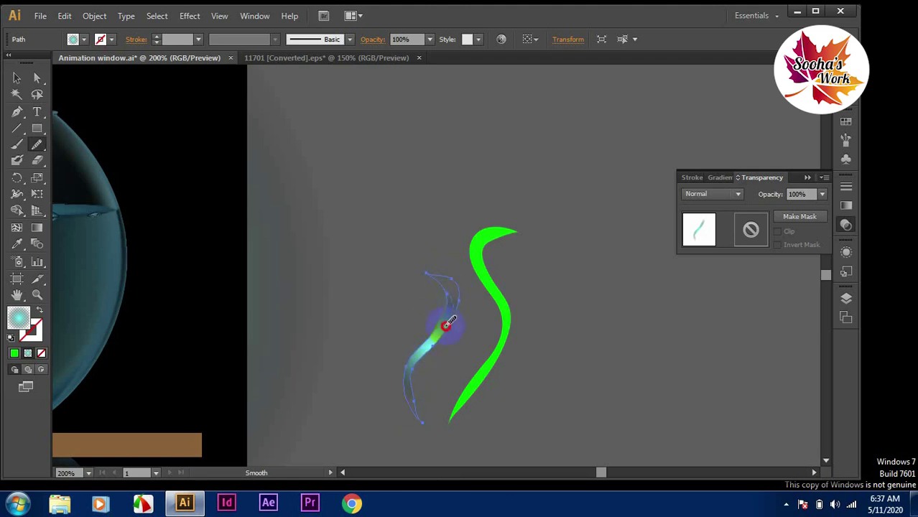
{"action": "left_click", "coordinate": [84, 38]}
{"action": "left_click", "coordinate": [65, 63]}
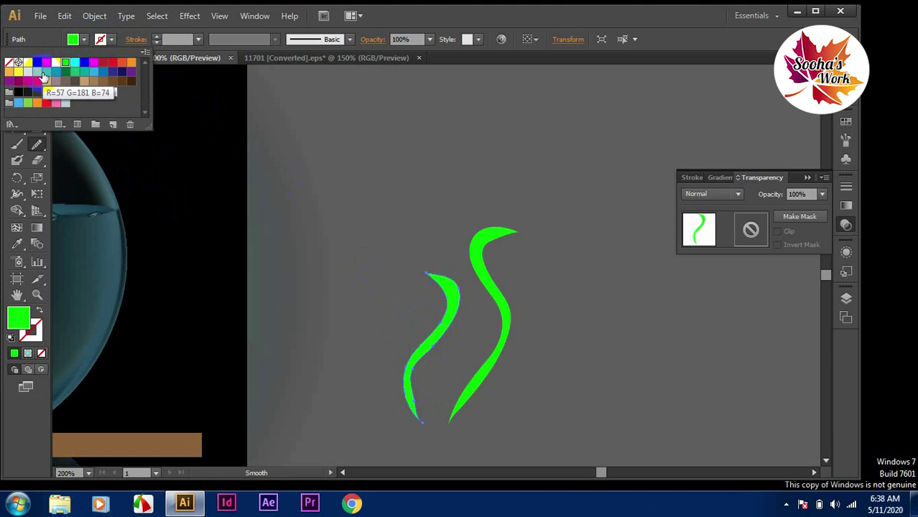
{"action": "left_click", "coordinate": [43, 75]}
Step: Select both strands and apply a linear gradient starting at bright green
{"action": "left_click", "coordinate": [181, 161]}
{"action": "left_click", "coordinate": [14, 79]}
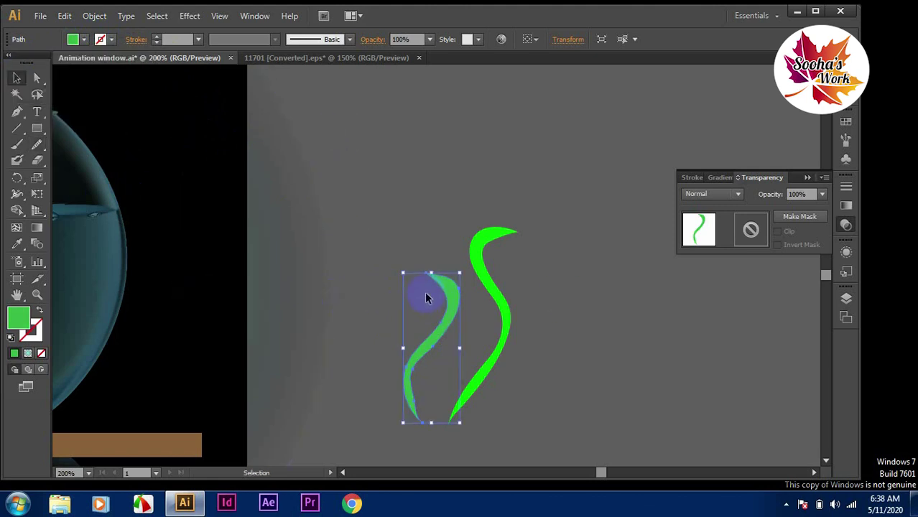
{"action": "left_click", "coordinate": [478, 248], "text": "shift"}
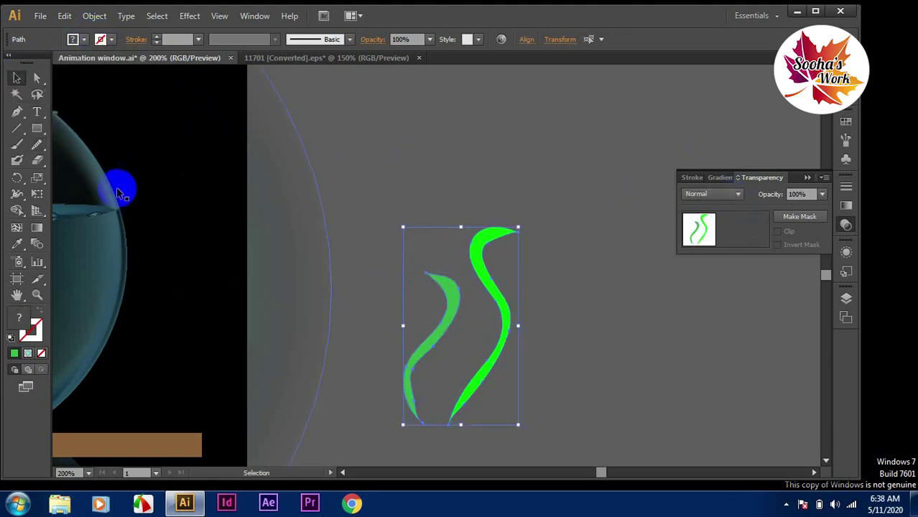
{"action": "left_click", "coordinate": [720, 178]}
{"action": "left_click", "coordinate": [676, 270]}
{"action": "double_click", "coordinate": [674, 281]}
{"action": "left_click", "coordinate": [764, 375]}
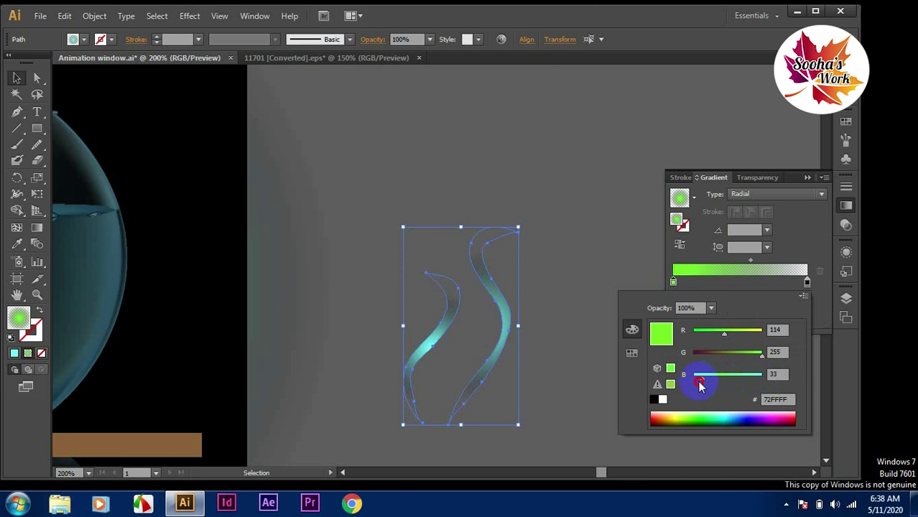
{"action": "left_click", "coordinate": [806, 194]}
{"action": "left_click", "coordinate": [747, 208]}
Step: Make the gradient's end stop opaque dark green (003A00) with its midpoint at 45.07%
{"action": "double_click", "coordinate": [807, 282]}
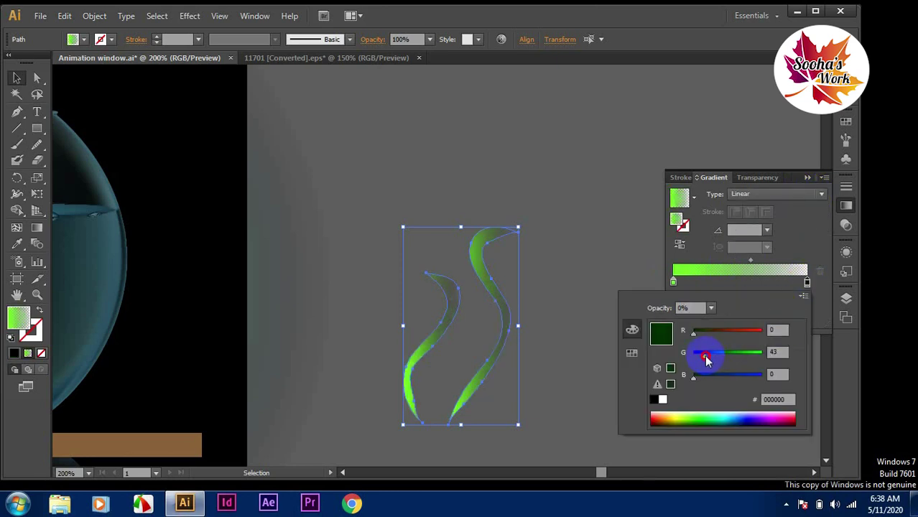
{"action": "left_click", "coordinate": [767, 230]}
{"action": "left_click", "coordinate": [779, 306]}
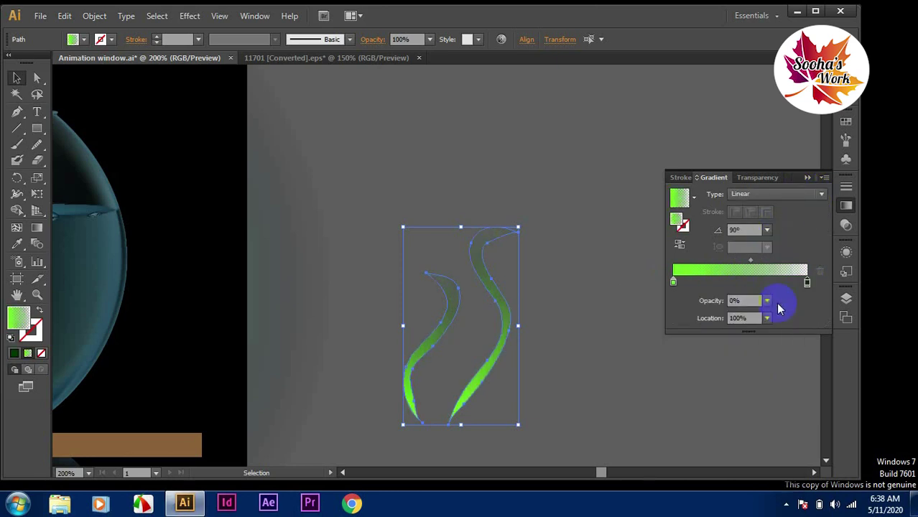
{"action": "double_click", "coordinate": [807, 281]}
{"action": "left_click", "coordinate": [711, 307]}
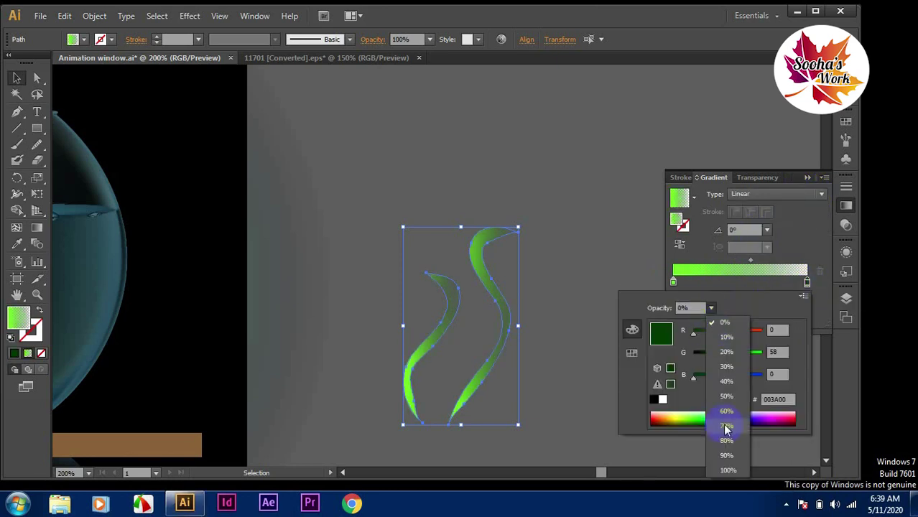
{"action": "left_click", "coordinate": [721, 429]}
{"action": "left_click_drag", "start_coordinate": [740, 260], "coordinate": [734, 260]}
{"action": "left_click", "coordinate": [550, 271]}
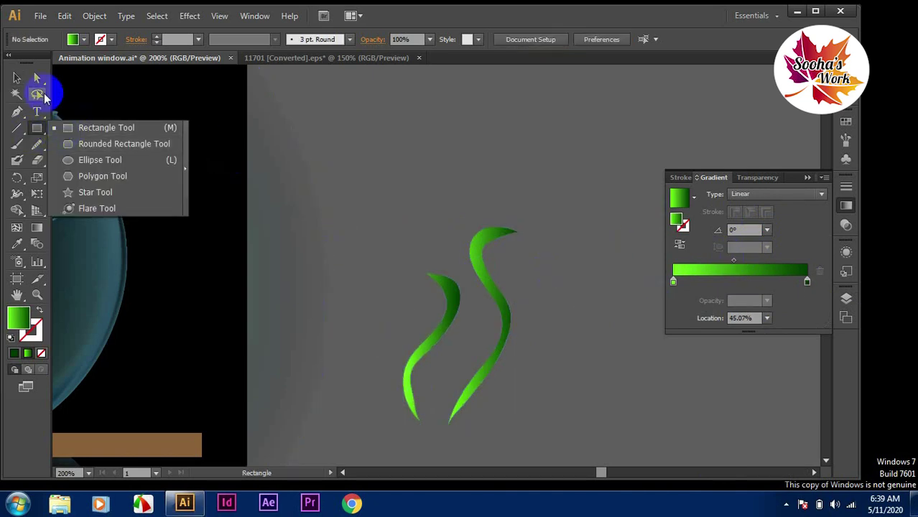
Step: Draw a circle beside the green leaves and fill it with a light tan
{"action": "left_click_drag", "start_coordinate": [36, 138], "coordinate": [72, 160]}
{"action": "left_click_drag", "start_coordinate": [324, 202], "coordinate": [408, 287]}
{"action": "left_click", "coordinate": [17, 77]}
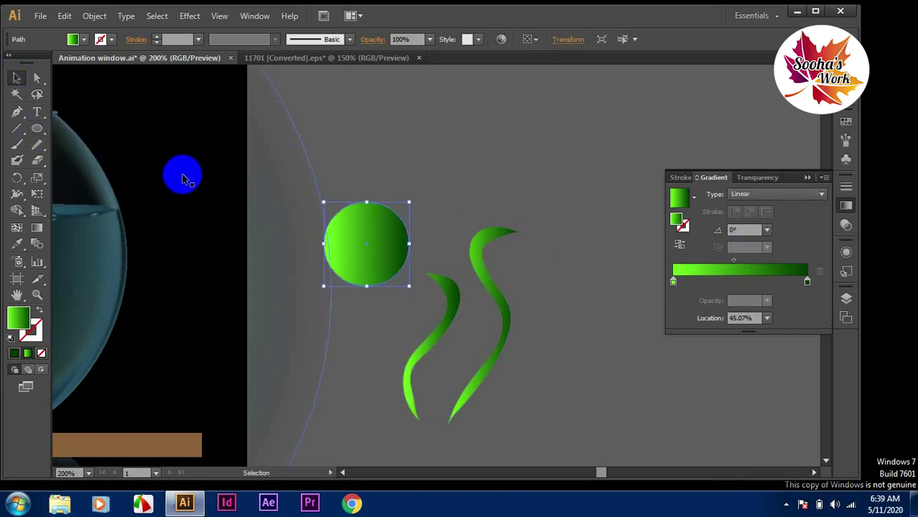
{"action": "left_click", "coordinate": [84, 39]}
{"action": "left_click", "coordinate": [84, 80]}
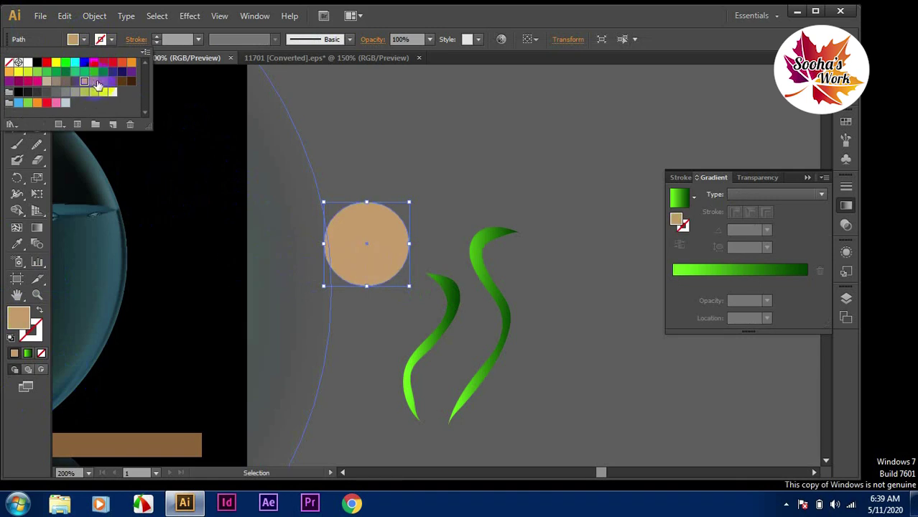
{"action": "left_click", "coordinate": [73, 39], "text": "shift"}
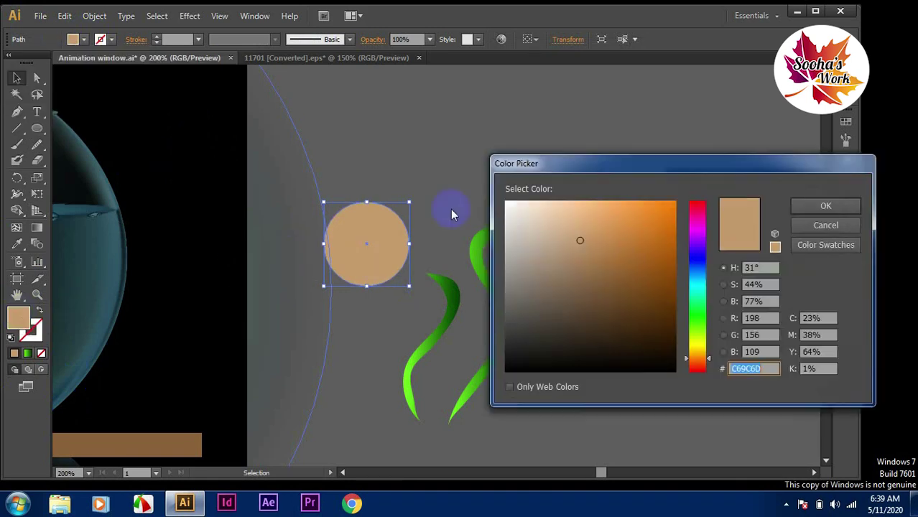
{"action": "left_click", "coordinate": [562, 222]}
{"action": "left_click", "coordinate": [825, 206]}
Step: Cut away the circle's lower half with a rectangle and move the half-dome under the leaves
{"action": "right_click", "coordinate": [381, 263]}
{"action": "left_click", "coordinate": [37, 131]}
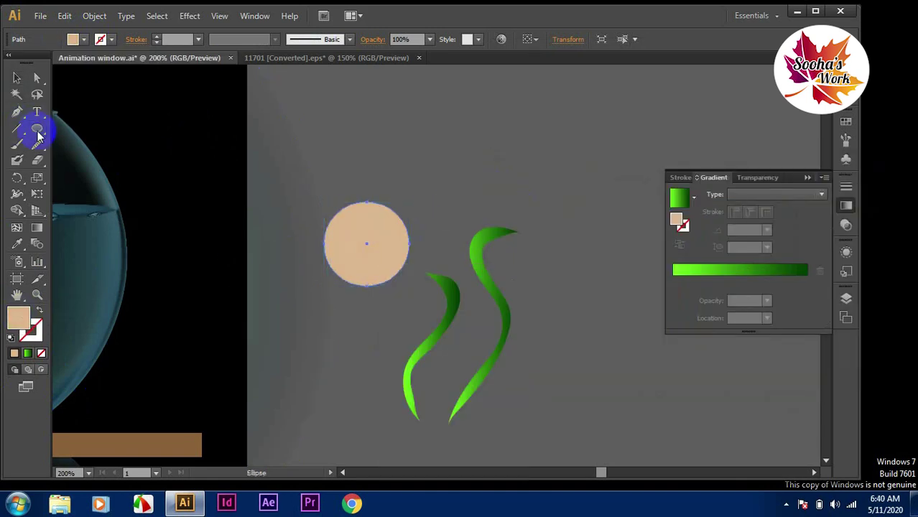
{"action": "left_click", "coordinate": [79, 123]}
{"action": "left_click_drag", "start_coordinate": [291, 245], "coordinate": [416, 286]}
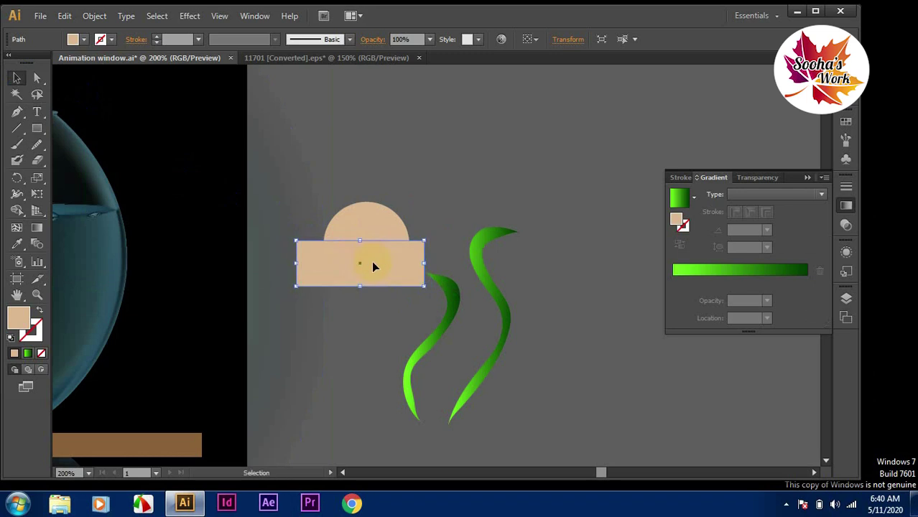
{"action": "left_click_drag", "start_coordinate": [417, 266], "coordinate": [302, 265]}
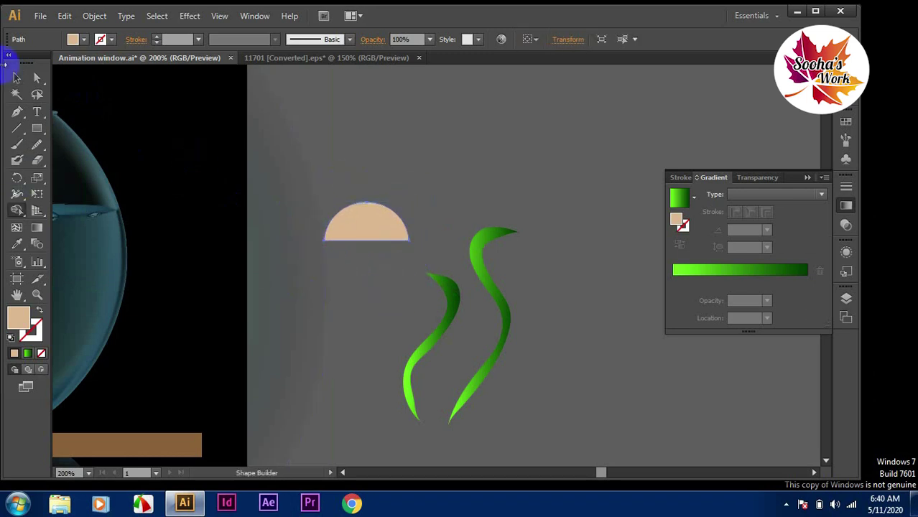
{"action": "left_click", "coordinate": [16, 77]}
{"action": "mouse_move", "coordinate": [367, 227]}
{"action": "left_mouse_down"}
{"action": "mouse_move", "coordinate": [430, 404]}
{"action": "mouse_move", "coordinate": [465, 415]}
{"action": "left_mouse_up"}
Step: Scale the left leaf and drag a duplicate of the right leaf beside it
{"action": "left_click", "coordinate": [431, 337]}
{"action": "left_click_drag", "start_coordinate": [467, 257], "coordinate": [431, 404]}
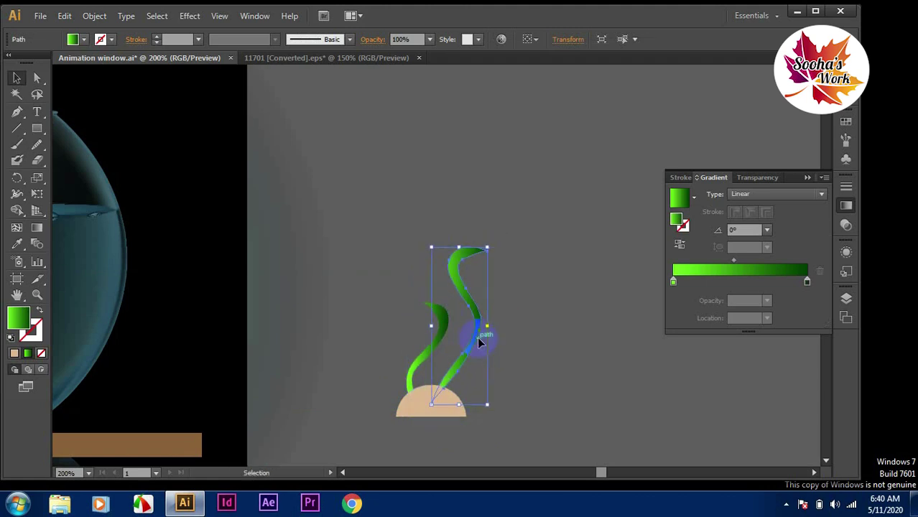
{"action": "left_click", "coordinate": [555, 353]}
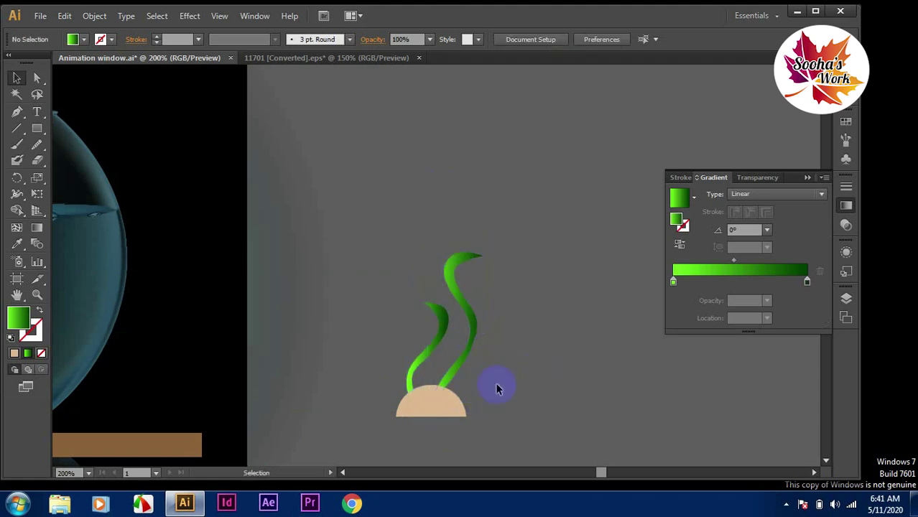
{"action": "left_click_drag", "start_coordinate": [457, 334], "coordinate": [472, 329]}
Step: Make a vertically reflected copy of the leaf, lay it over the original and rotate slightly
{"action": "right_click", "coordinate": [471, 329]}
{"action": "left_click", "coordinate": [644, 341]}
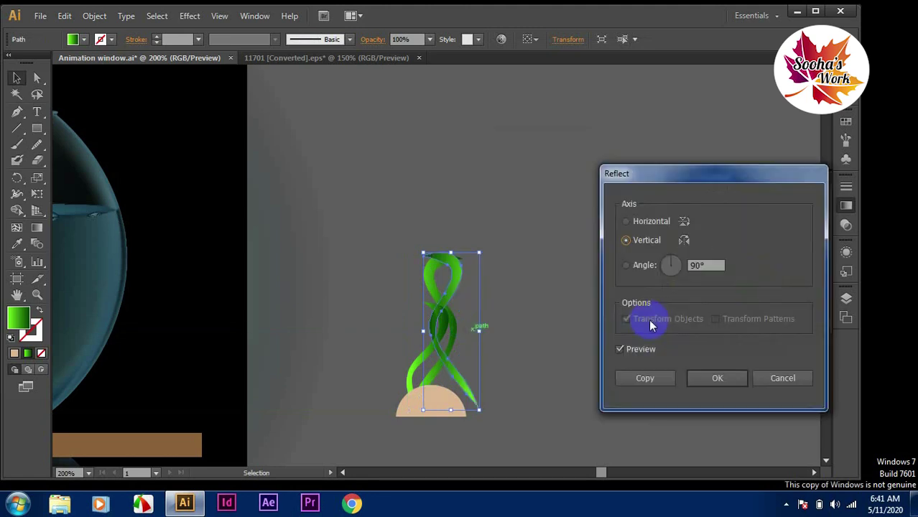
{"action": "left_click", "coordinate": [653, 381]}
{"action": "left_click_drag", "start_coordinate": [471, 341], "coordinate": [445, 332]}
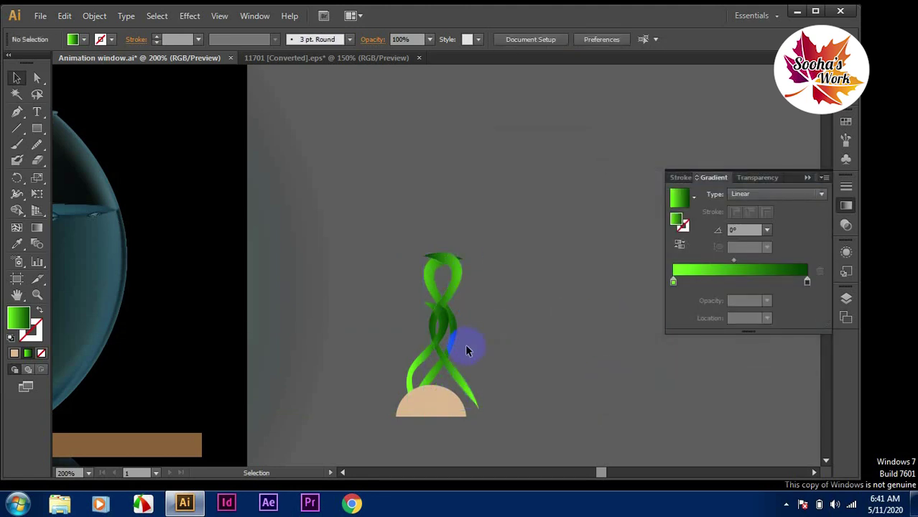
{"action": "left_click_drag", "start_coordinate": [461, 253], "coordinate": [427, 296]}
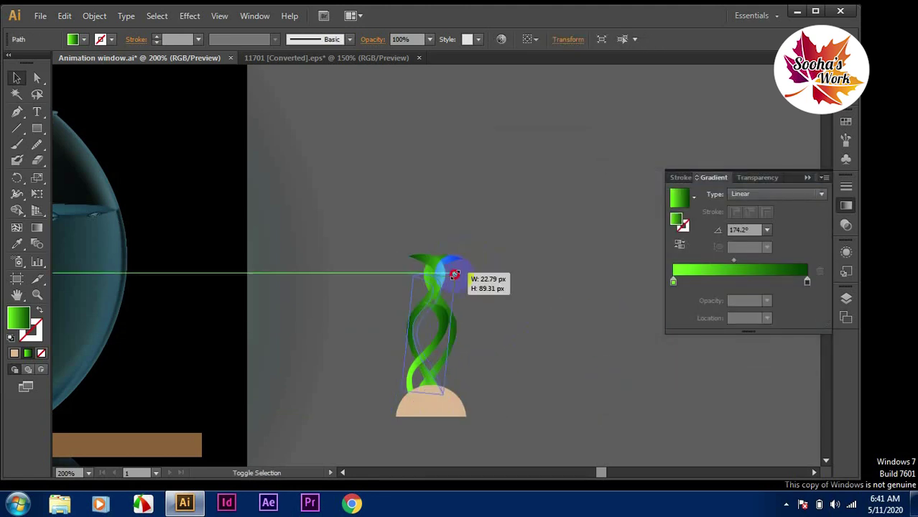
Step: Add another vertically mirrored leaf copy and reposition it
{"action": "right_click", "coordinate": [426, 296]}
{"action": "mouse_move", "coordinate": [460, 293]}
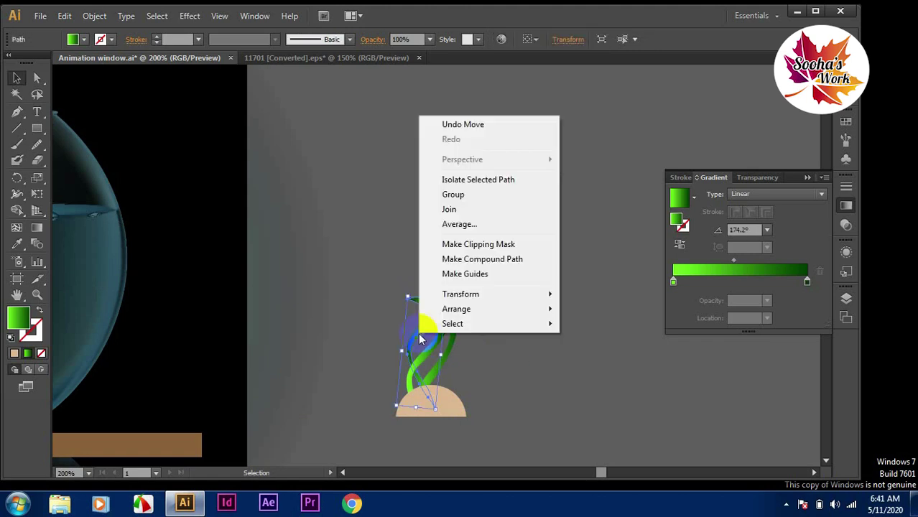
{"action": "left_click", "coordinate": [595, 341]}
{"action": "left_click", "coordinate": [654, 375]}
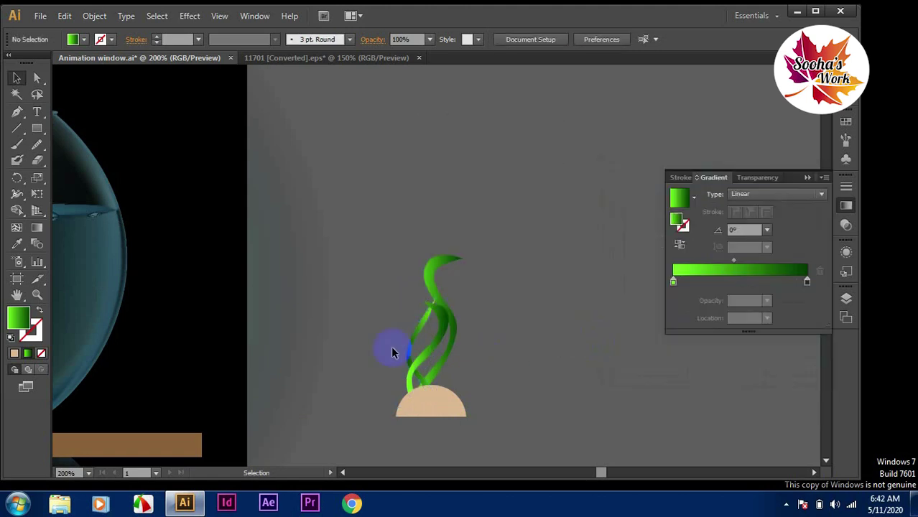
{"action": "left_click_drag", "start_coordinate": [434, 419], "coordinate": [435, 417]}
{"action": "left_click", "coordinate": [524, 313]}
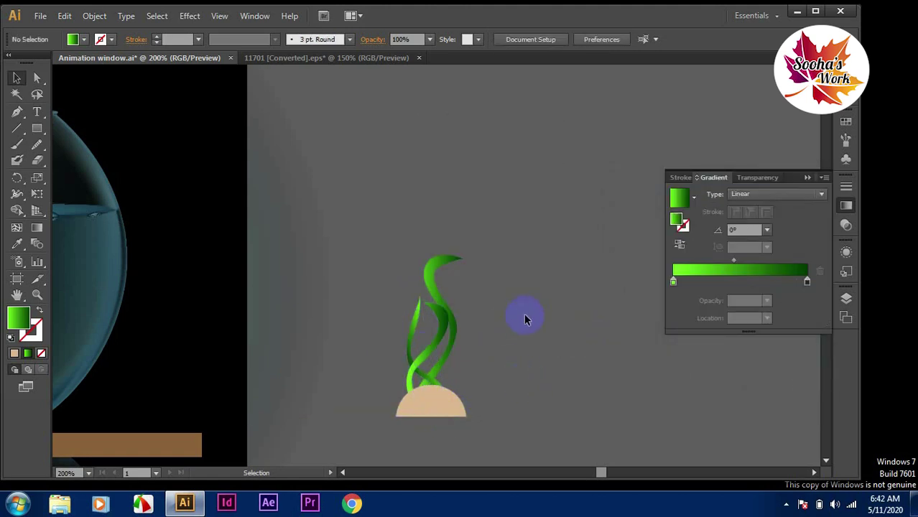
Step: Nudge individual leaves up and sideways to intertwine the cluster
{"action": "left_click", "coordinate": [451, 313]}
{"action": "left_click", "coordinate": [558, 292]}
{"action": "left_click", "coordinate": [423, 331]}
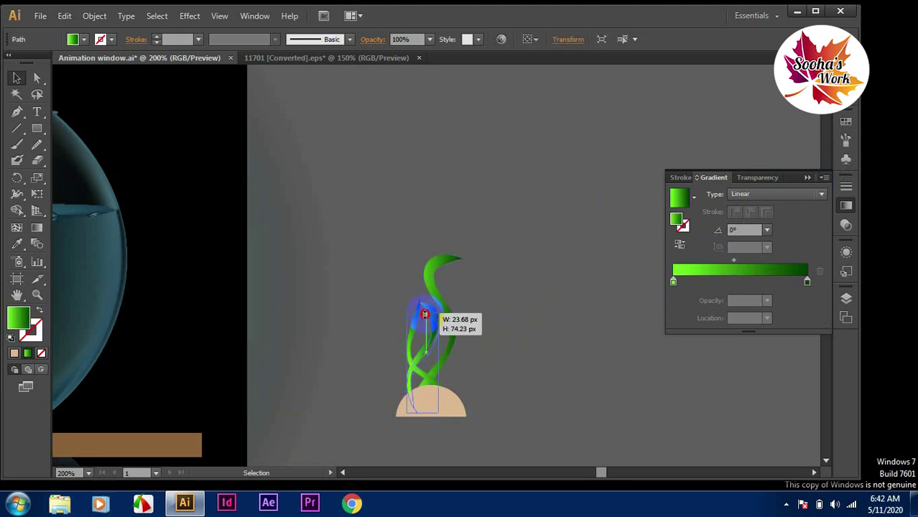
{"action": "left_click_drag", "start_coordinate": [436, 360], "coordinate": [440, 307]}
{"action": "mouse_move", "coordinate": [428, 348]}
{"action": "left_mouse_down"}
{"action": "mouse_move", "coordinate": [460, 324]}
{"action": "mouse_move", "coordinate": [420, 262]}
{"action": "left_mouse_up"}
{"action": "left_click", "coordinate": [461, 318]}
{"action": "left_click", "coordinate": [470, 325]}
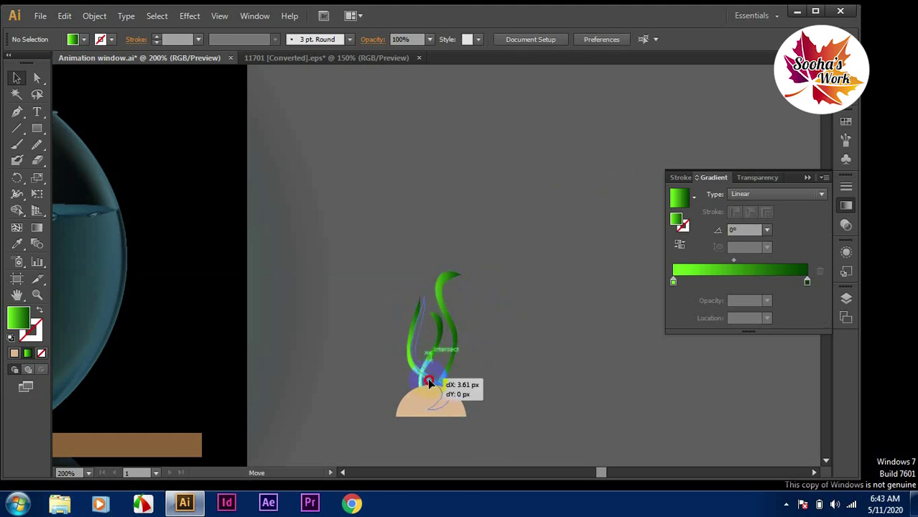
{"action": "left_click_drag", "start_coordinate": [428, 380], "coordinate": [430, 380]}
Step: Fill the mound with a gradient from light orange-tan to brown sampled from the table
{"action": "left_click", "coordinate": [698, 272]}
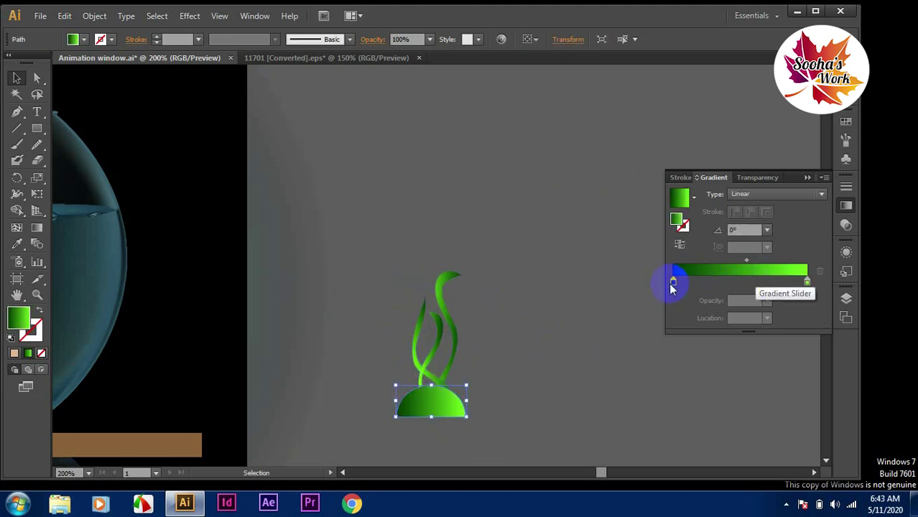
{"action": "left_click", "coordinate": [674, 280]}
{"action": "double_click", "coordinate": [674, 281]}
{"action": "left_click", "coordinate": [662, 420]}
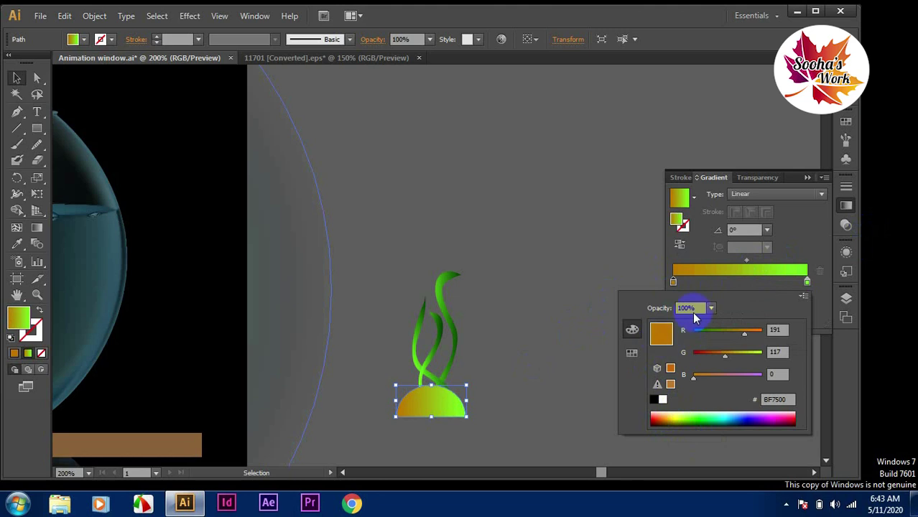
{"action": "left_click_drag", "start_coordinate": [727, 355], "coordinate": [735, 355]}
{"action": "left_click", "coordinate": [709, 376]}
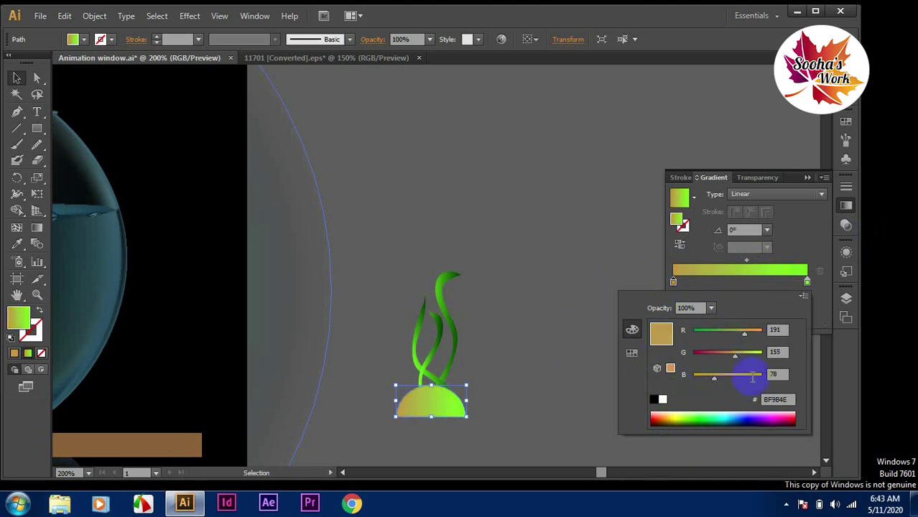
{"action": "double_click", "coordinate": [807, 281]}
{"action": "left_click", "coordinate": [211, 395]}
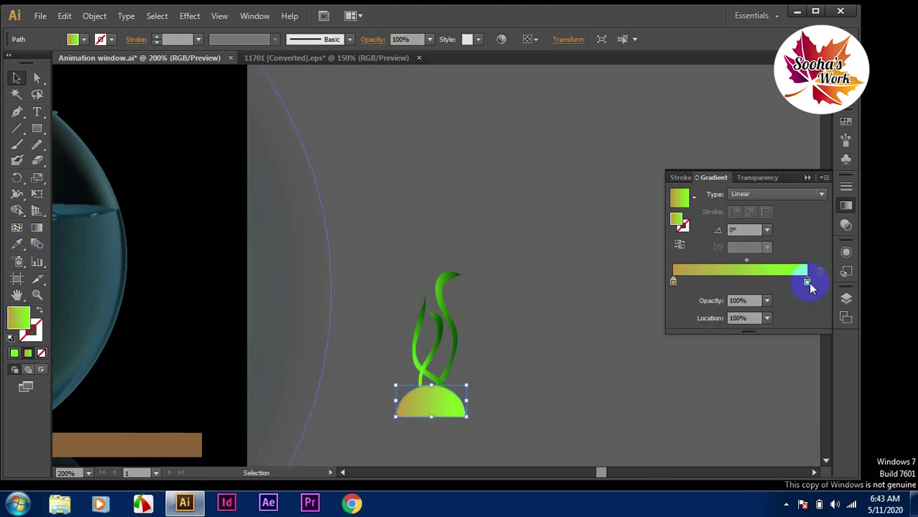
{"action": "key", "text": "i"}
{"action": "left_click", "coordinate": [201, 449]}
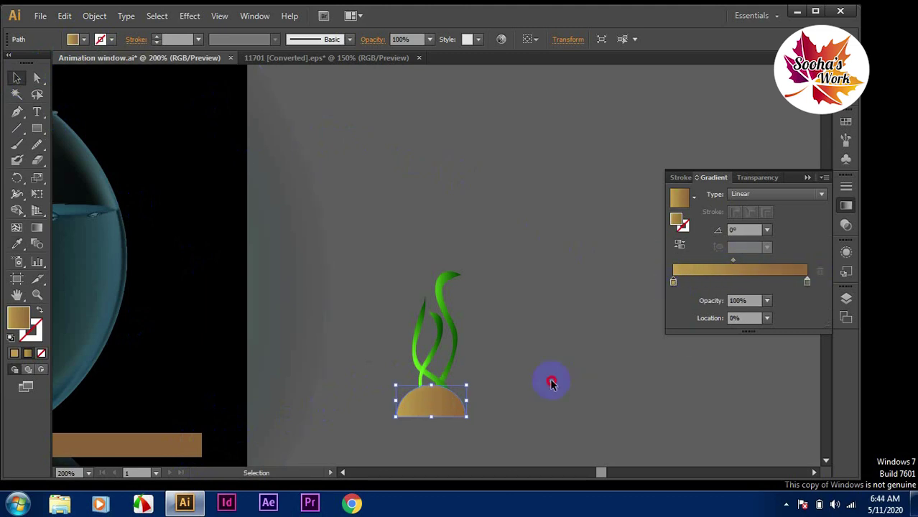
{"action": "key", "text": "ctrl+a"}
Step: Move the seaweed and mound into the fishbowl and send the group one step backward
{"action": "left_click", "coordinate": [503, 338]}
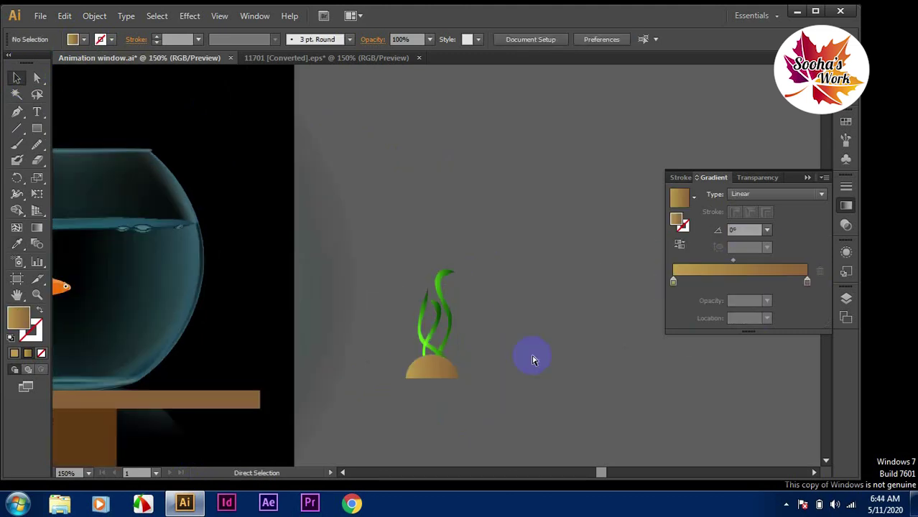
{"action": "key", "text": "ctrl+minus"}
{"action": "left_click_drag", "start_coordinate": [500, 409], "coordinate": [696, 410]}
{"action": "left_click_drag", "start_coordinate": [632, 363], "coordinate": [295, 391]}
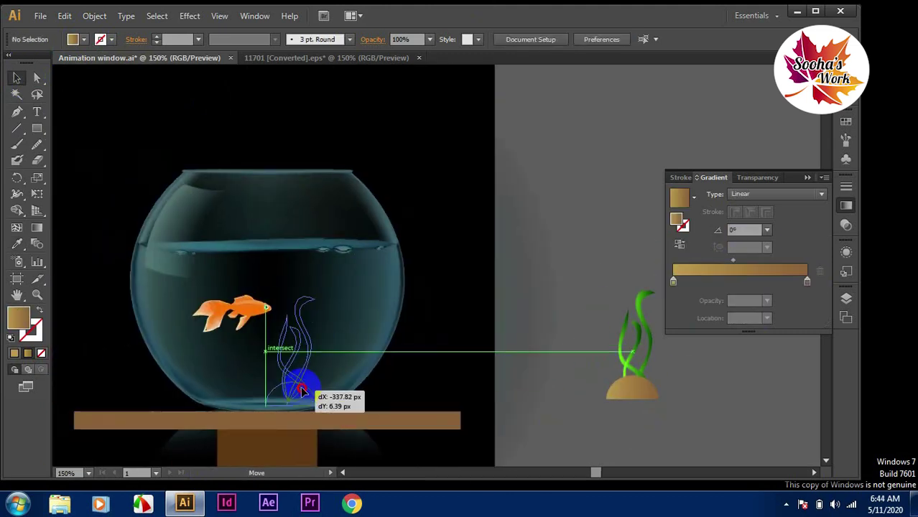
{"action": "left_click", "coordinate": [546, 405]}
{"action": "left_click", "coordinate": [291, 392]}
{"action": "right_click", "coordinate": [308, 389]}
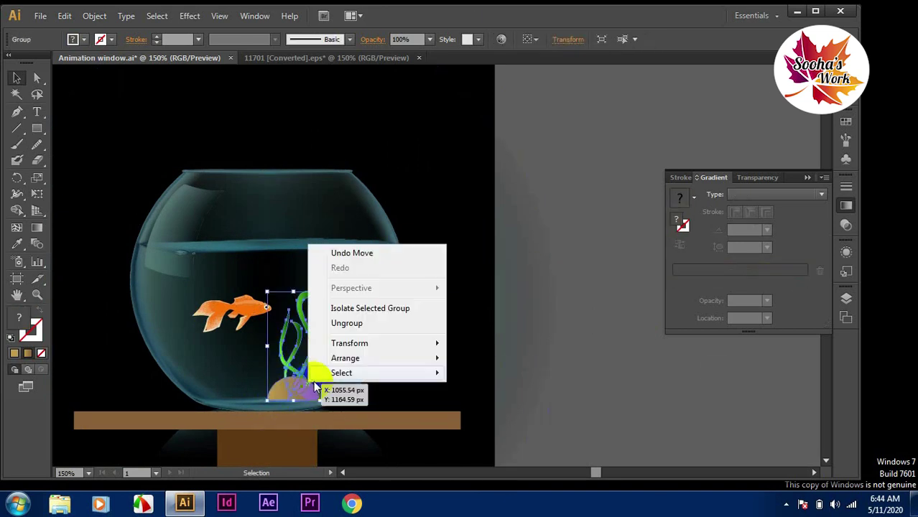
{"action": "left_click", "coordinate": [475, 384]}
{"action": "left_click", "coordinate": [309, 393]}
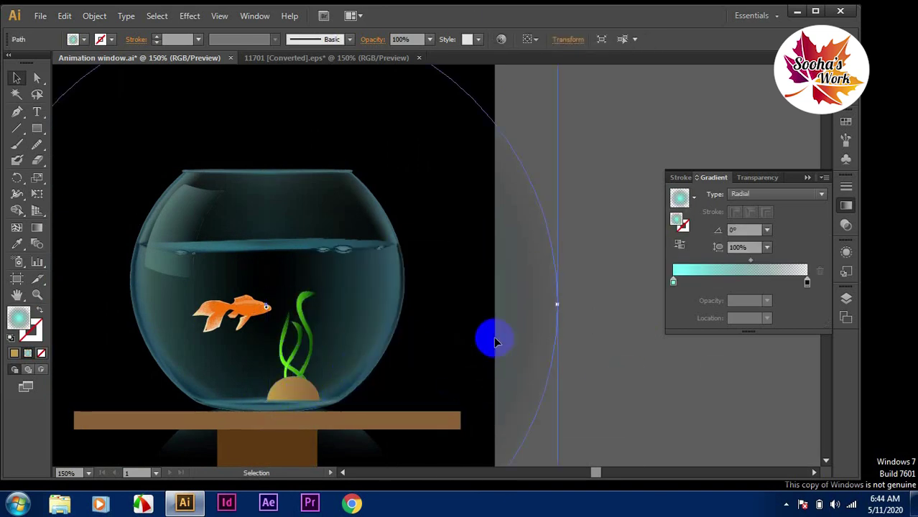
Step: Create small black and white ellipses beside the artwork
{"action": "right_click", "coordinate": [543, 123]}
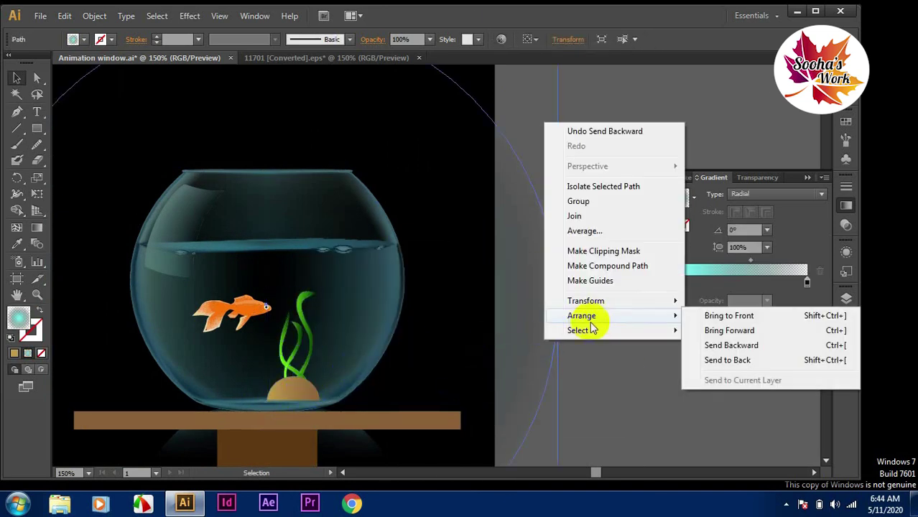
{"action": "key", "text": "ctrl+minus"}
{"action": "left_click_drag", "start_coordinate": [625, 324], "coordinate": [644, 346]}
{"action": "left_click", "coordinate": [84, 39]}
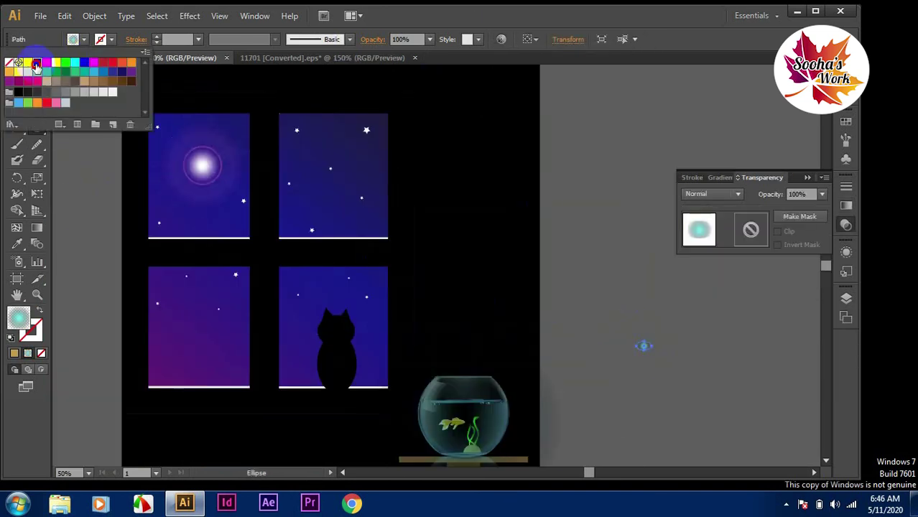
{"action": "left_click", "coordinate": [34, 62]}
{"action": "left_click", "coordinate": [605, 337]}
{"action": "left_click_drag", "start_coordinate": [613, 349], "coordinate": [618, 333]}
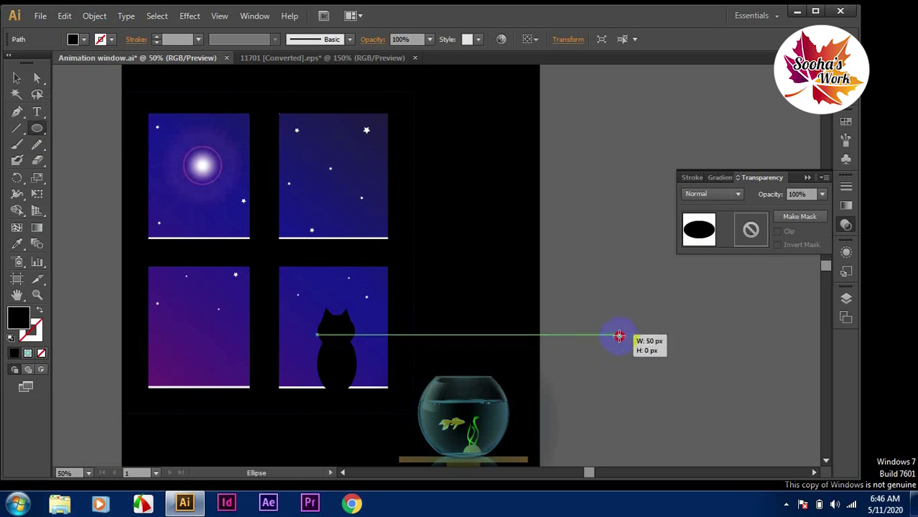
{"action": "left_click", "coordinate": [84, 39]}
{"action": "left_click", "coordinate": [24, 62]}
Step: Move the small ellipses toward the fishbowl, placing the black one inside it
{"action": "key", "text": "v"}
{"action": "left_click_drag", "start_coordinate": [649, 364], "coordinate": [607, 338]}
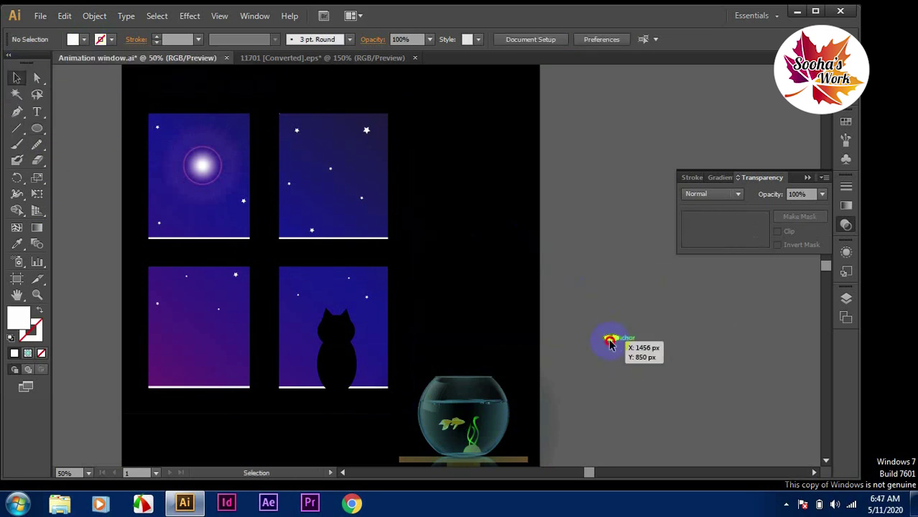
{"action": "left_click_drag", "start_coordinate": [467, 455], "coordinate": [588, 212]}
{"action": "left_click_drag", "start_coordinate": [627, 350], "coordinate": [460, 450]}
{"action": "left_click", "coordinate": [598, 375]}
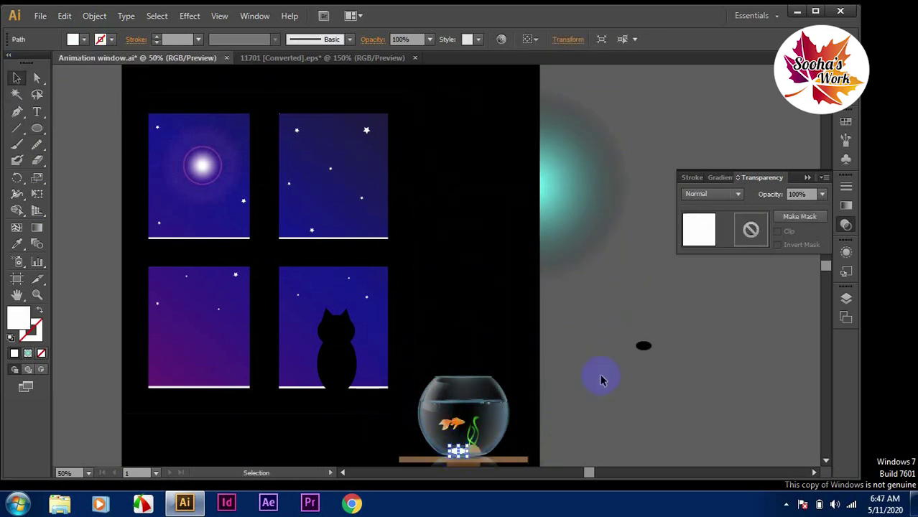
{"action": "mouse_move", "coordinate": [644, 346]}
{"action": "left_mouse_down"}
{"action": "mouse_move", "coordinate": [459, 450]}
{"action": "mouse_move", "coordinate": [604, 428]}
{"action": "left_mouse_up"}
{"action": "left_click", "coordinate": [466, 449]}
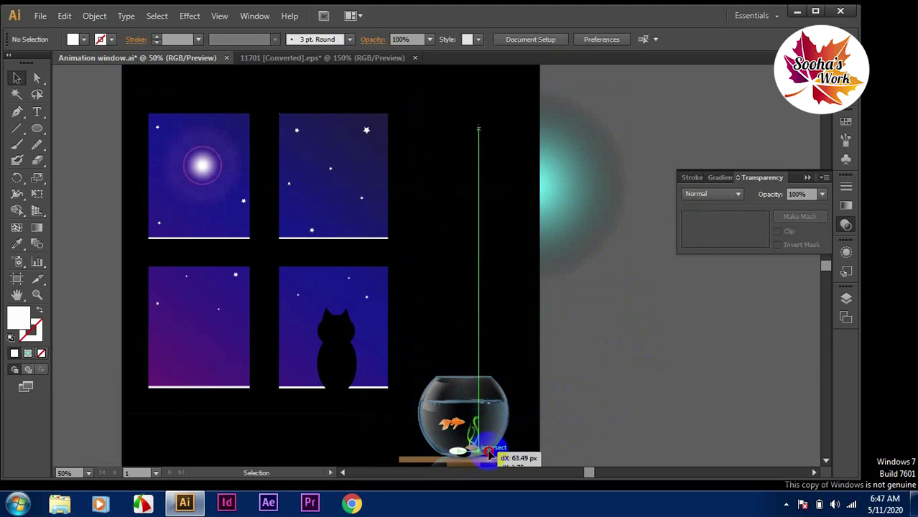
Step: At 100% zoom, duplicate the small black ellipse and park the ellipses on the pasteboard
{"action": "key", "text": "ctrl+1"}
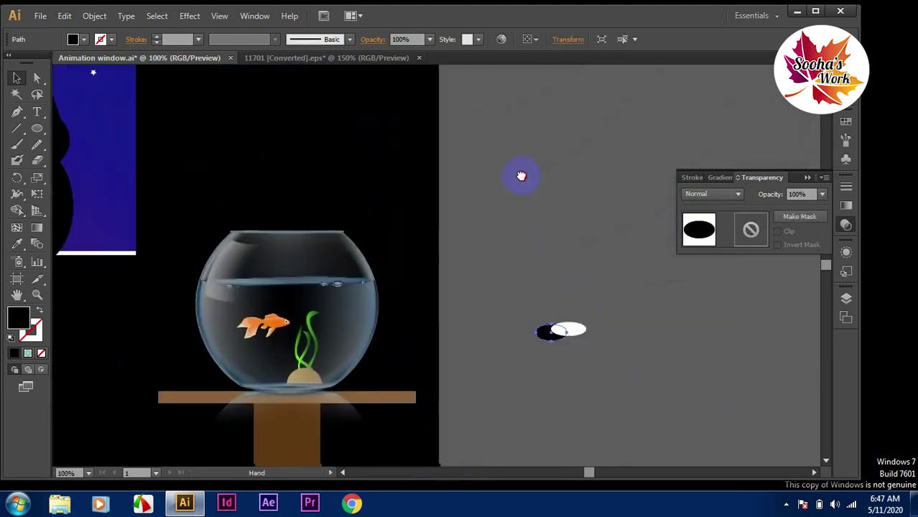
{"action": "right_click", "coordinate": [567, 287]}
{"action": "left_click", "coordinate": [734, 297]}
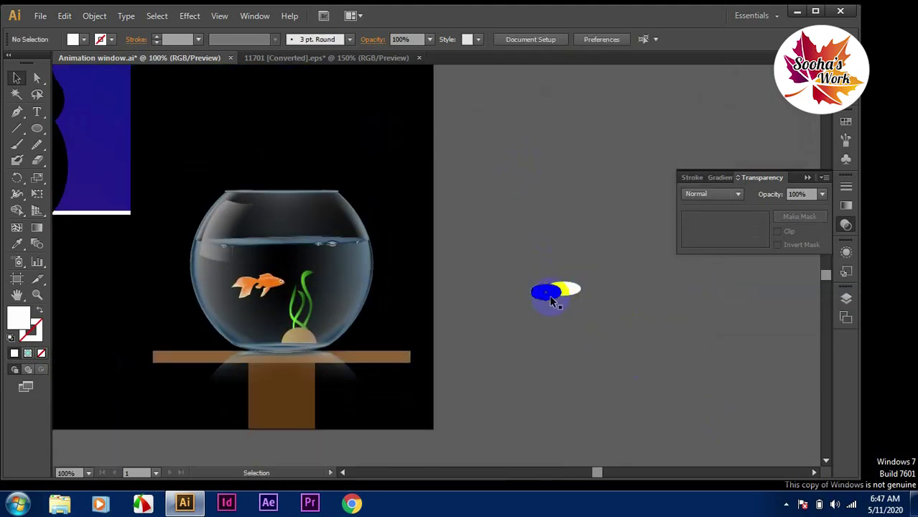
{"action": "mouse_move", "coordinate": [563, 295]}
{"action": "left_mouse_down"}
{"action": "mouse_move", "coordinate": [572, 304]}
{"action": "mouse_move", "coordinate": [577, 297]}
{"action": "left_mouse_up"}
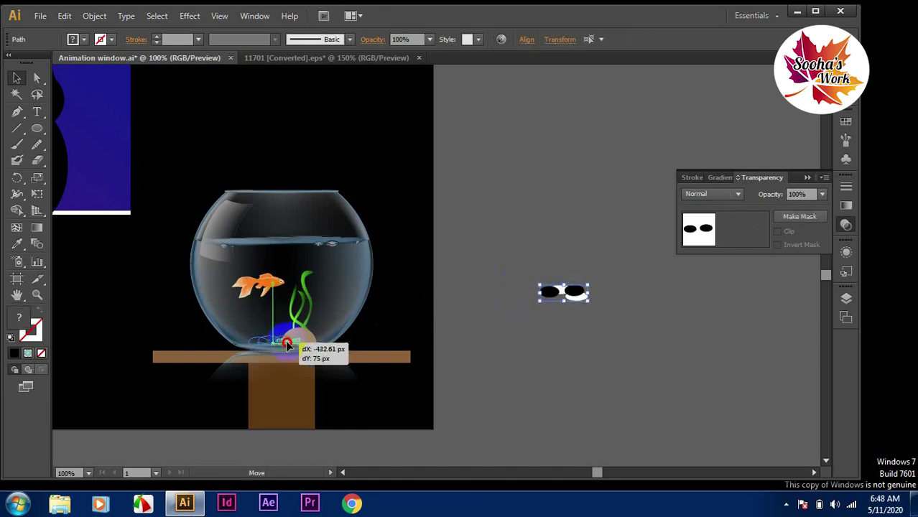
{"action": "left_click_drag", "start_coordinate": [577, 297], "coordinate": [283, 349]}
{"action": "left_click", "coordinate": [398, 351]}
{"action": "key", "text": "ctrl+z"}
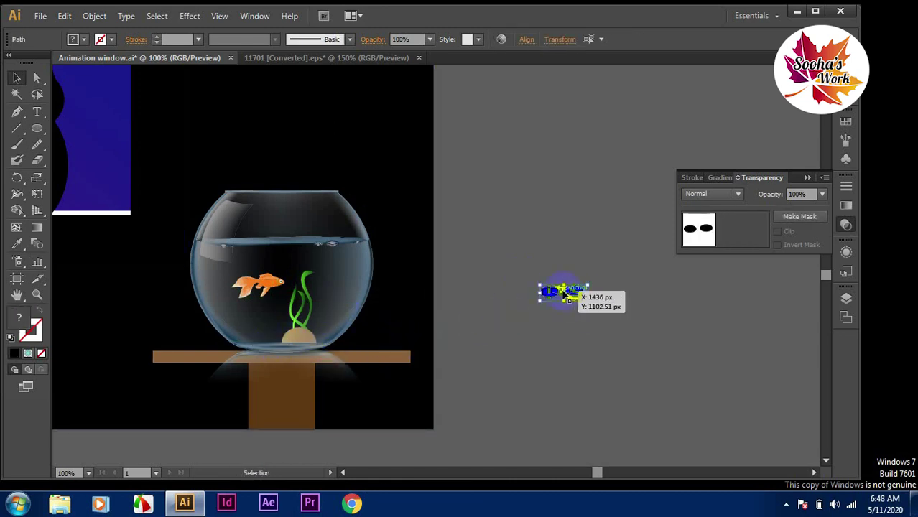
{"action": "mouse_move", "coordinate": [563, 291]}
{"action": "left_mouse_down"}
{"action": "mouse_move", "coordinate": [541, 280]}
{"action": "mouse_move", "coordinate": [253, 343]}
{"action": "left_mouse_up"}
Step: Send the glow circle to the back, deselect, and zoom out to view the whole artboard
{"action": "right_click", "coordinate": [357, 319]}
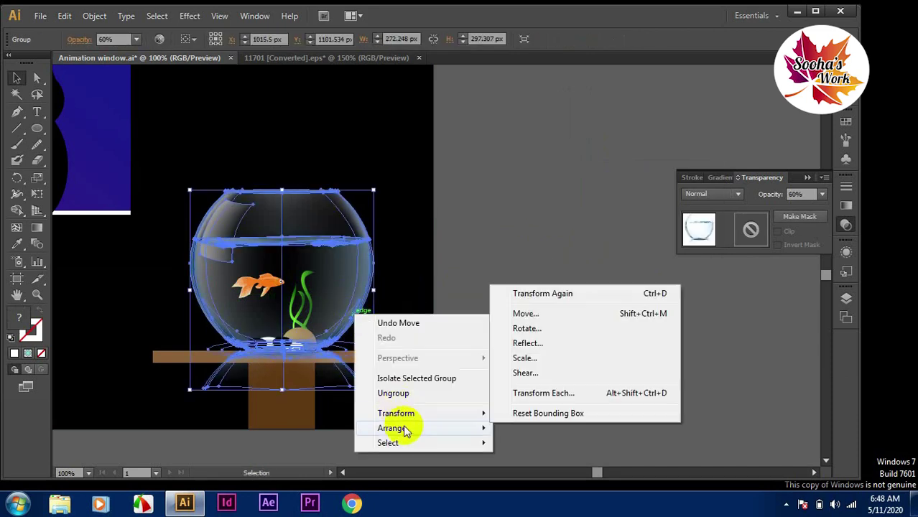
{"action": "left_click", "coordinate": [503, 261]}
{"action": "scroll", "coordinate": [527, 301], "scroll_direction": "up", "scroll_amount": 3}
{"action": "scroll", "coordinate": [527, 302], "scroll_direction": "up", "scroll_amount": 2}
{"action": "right_click", "coordinate": [528, 128]}
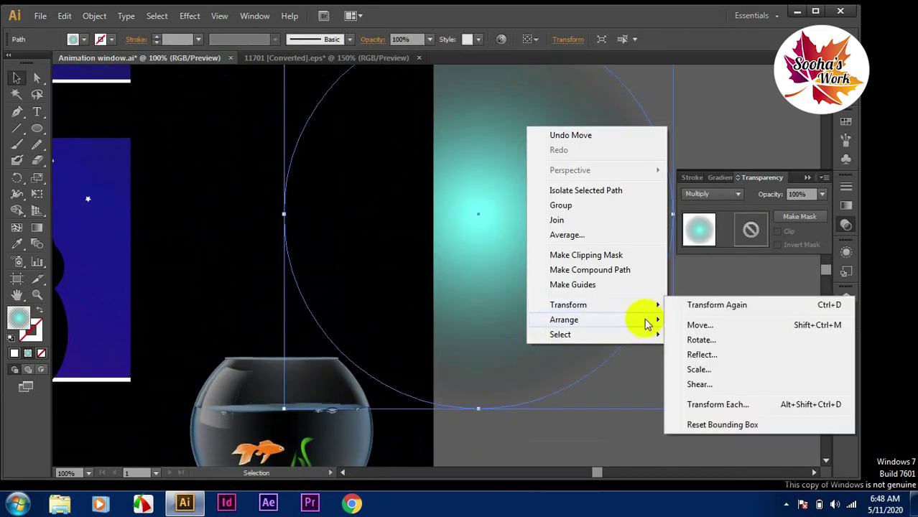
{"action": "left_click", "coordinate": [690, 365]}
{"action": "scroll", "coordinate": [826, 342], "scroll_direction": "down", "scroll_amount": 3}
{"action": "left_click_drag", "start_coordinate": [525, 149], "coordinate": [505, 375]}
{"action": "key", "text": "ctrl+shift+a"}
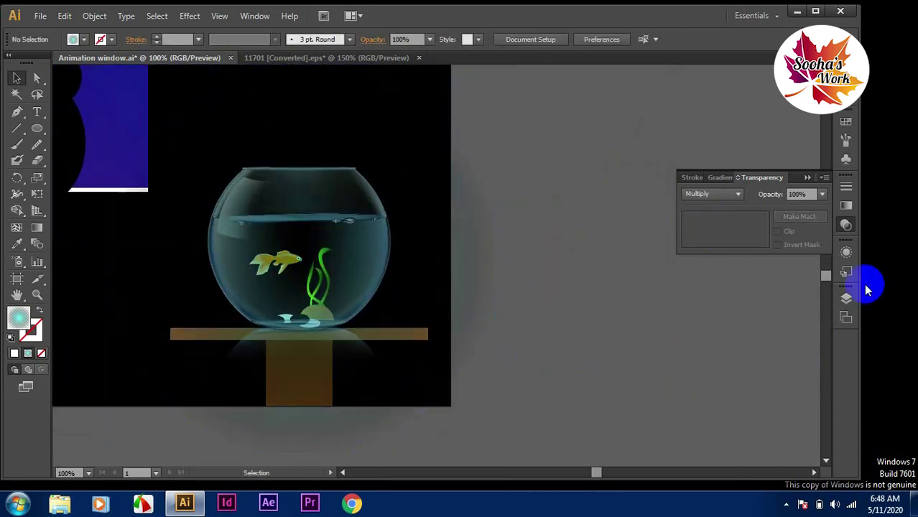
{"action": "key", "text": "ctrl+minus"}
{"action": "key", "text": "ctrl+minus"}
{"action": "key", "text": "ctrl+minus"}
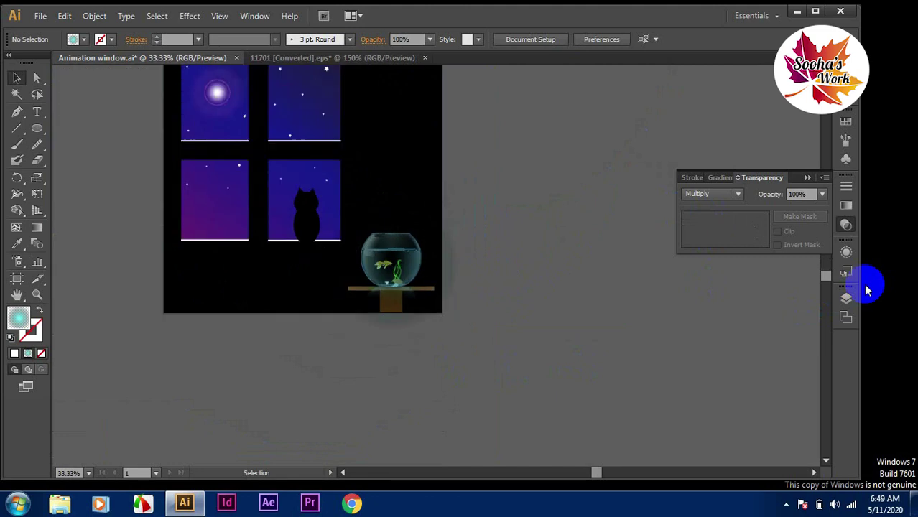
{"action": "scroll", "coordinate": [860, 287], "scroll_direction": "up", "scroll_amount": 2}
{"action": "left_click", "coordinate": [489, 391]}
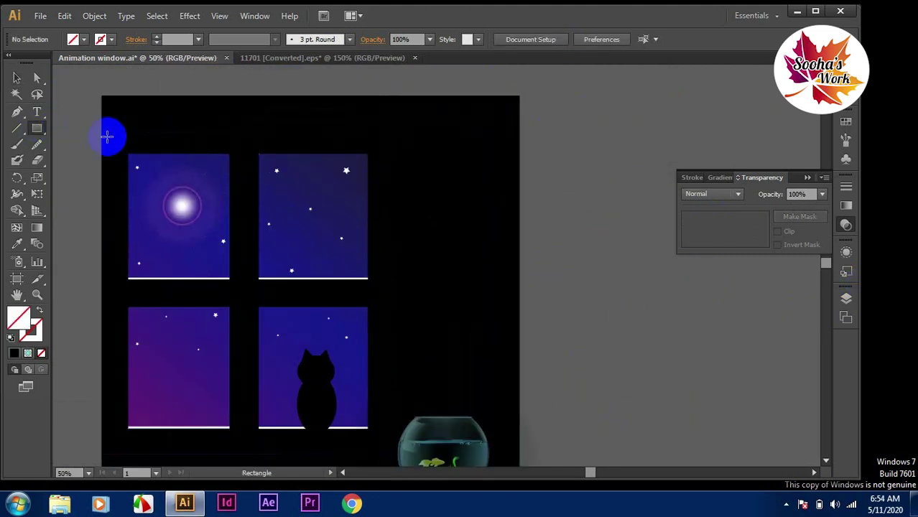
Step: Draw a thin dark grey rod across the top of the window
{"action": "left_click_drag", "start_coordinate": [105, 135], "coordinate": [406, 140]}
{"action": "left_click", "coordinate": [85, 39]}
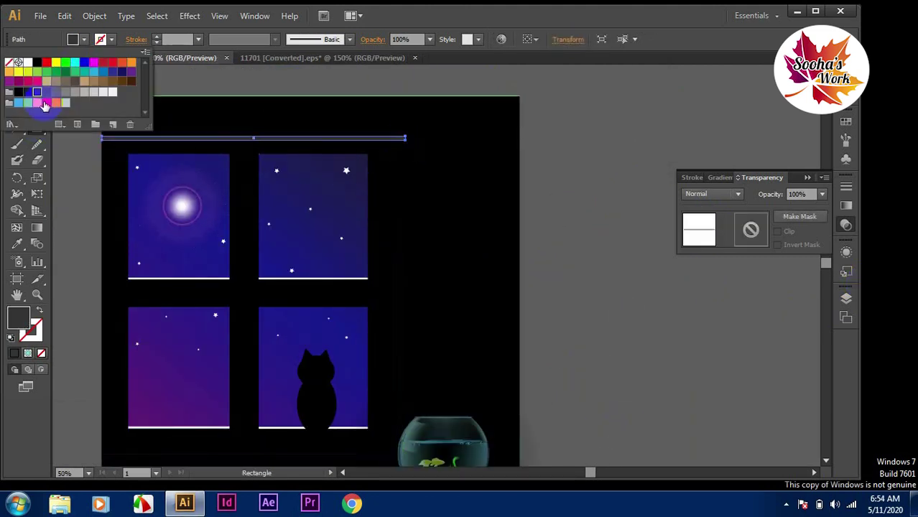
{"action": "left_click", "coordinate": [51, 97]}
{"action": "left_click", "coordinate": [78, 199]}
Step: Pen the curtain's curved left edge from the rod down toward the fishbowl
{"action": "left_click", "coordinate": [16, 111]}
{"action": "left_click", "coordinate": [62, 114]}
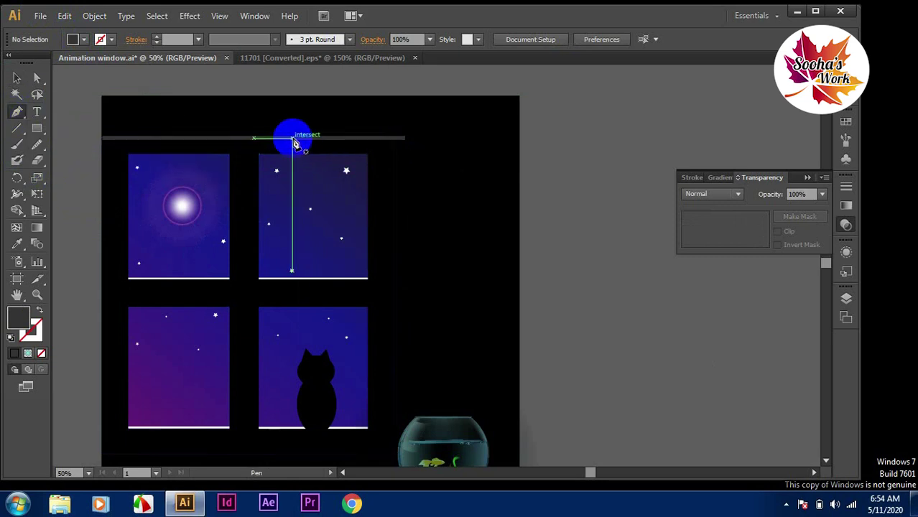
{"action": "left_click", "coordinate": [318, 139]}
{"action": "left_click_drag", "start_coordinate": [362, 340], "coordinate": [390, 386]}
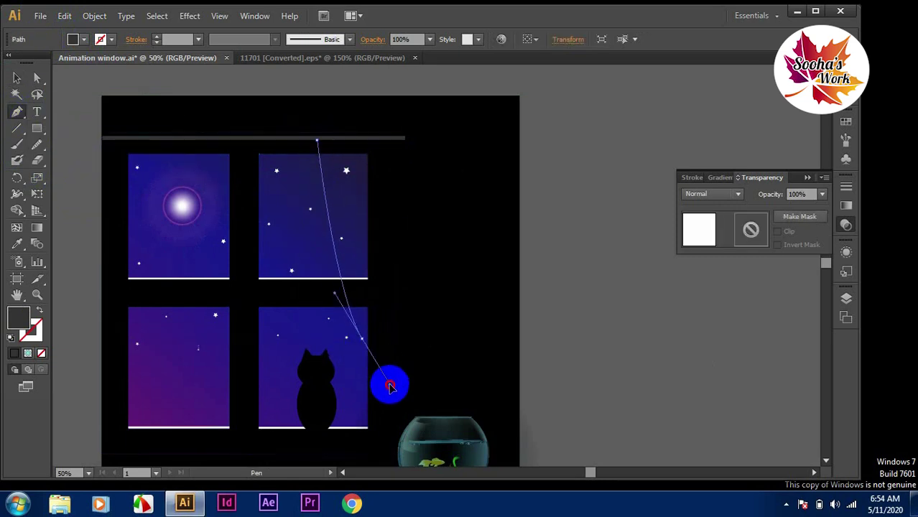
{"action": "left_click_drag", "start_coordinate": [347, 456], "coordinate": [345, 413]}
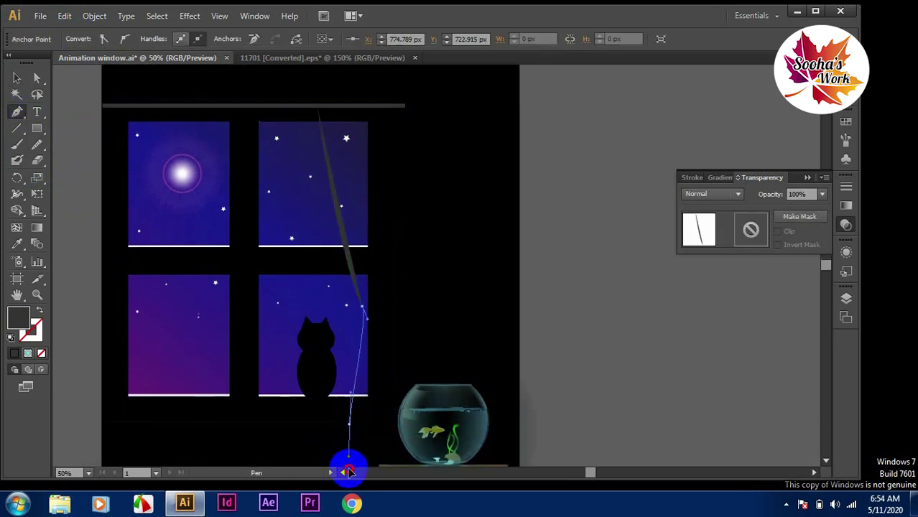
{"action": "left_click", "coordinate": [346, 394]}
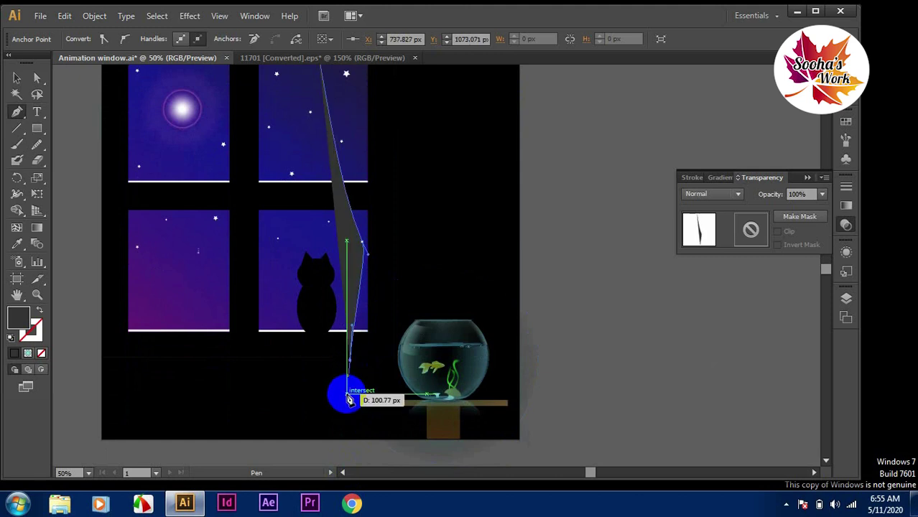
{"action": "left_click_drag", "start_coordinate": [392, 401], "coordinate": [377, 404]}
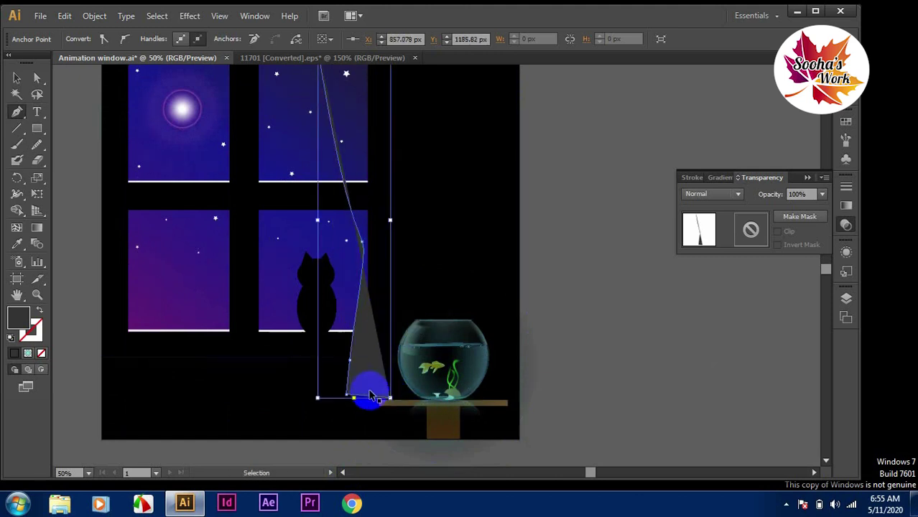
{"action": "left_click", "coordinate": [390, 391]}
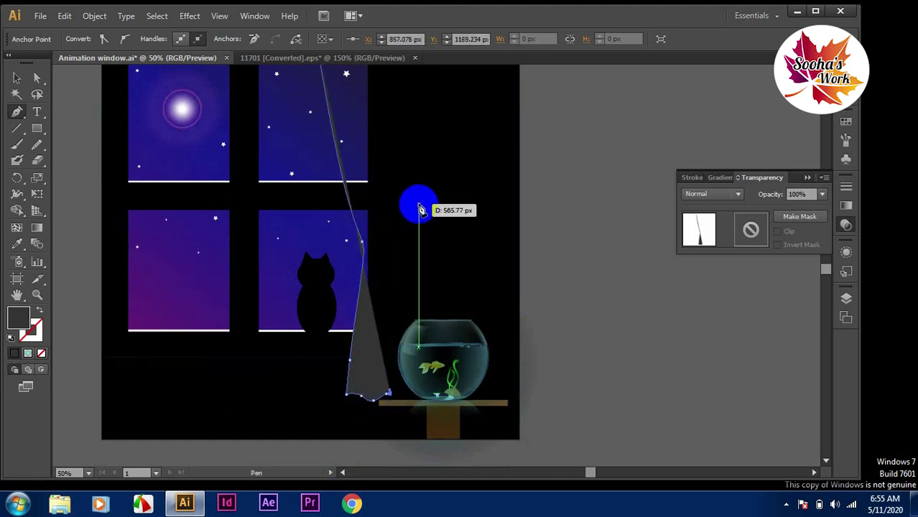
Step: Run the curtain's right side up to the rod, close the outline and fill it black
{"action": "left_click", "coordinate": [407, 159]}
{"action": "scroll", "coordinate": [410, 138], "scroll_direction": "up", "scroll_amount": 3}
{"action": "left_click", "coordinate": [404, 140]}
{"action": "left_click", "coordinate": [317, 140]}
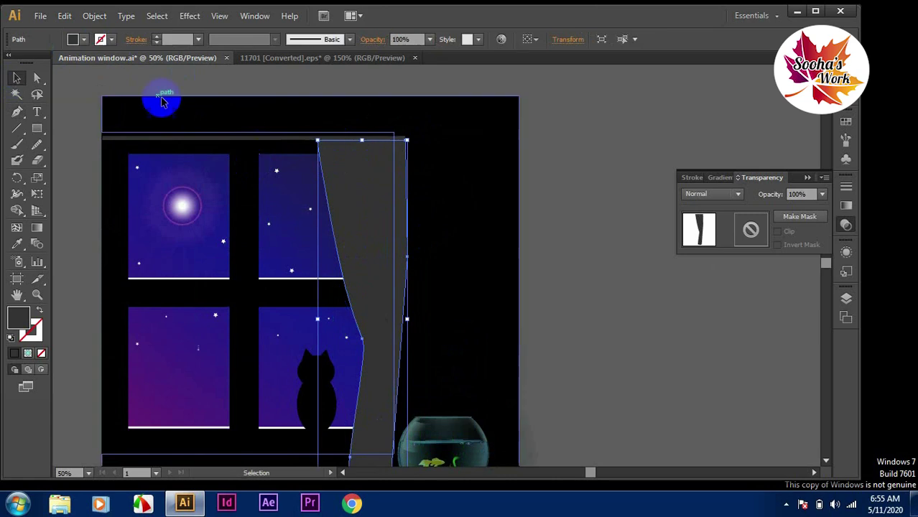
{"action": "left_click", "coordinate": [85, 39]}
{"action": "left_click", "coordinate": [26, 60]}
Step: Give the curtain rod a linear cyan-to-black gradient at 90°, adjusting the left stop's red value
{"action": "key", "text": "v"}
{"action": "left_click", "coordinate": [338, 139]}
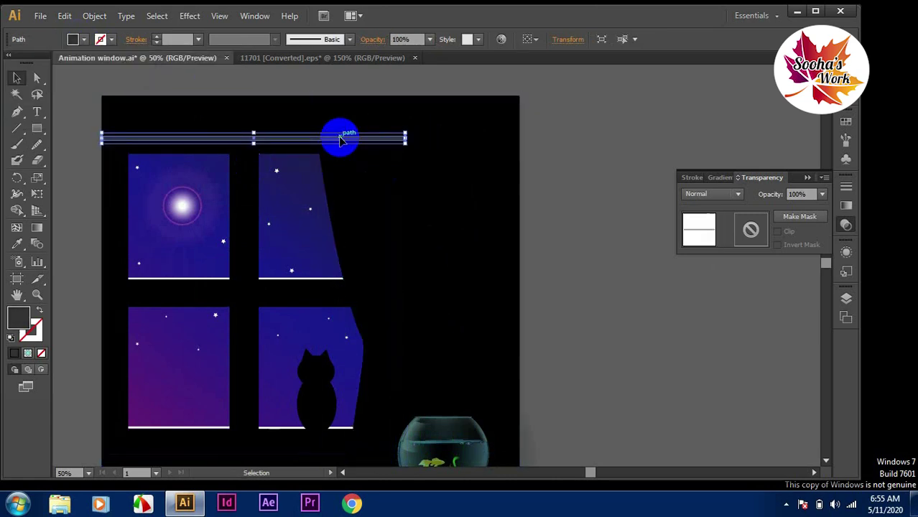
{"action": "left_click", "coordinate": [27, 353]}
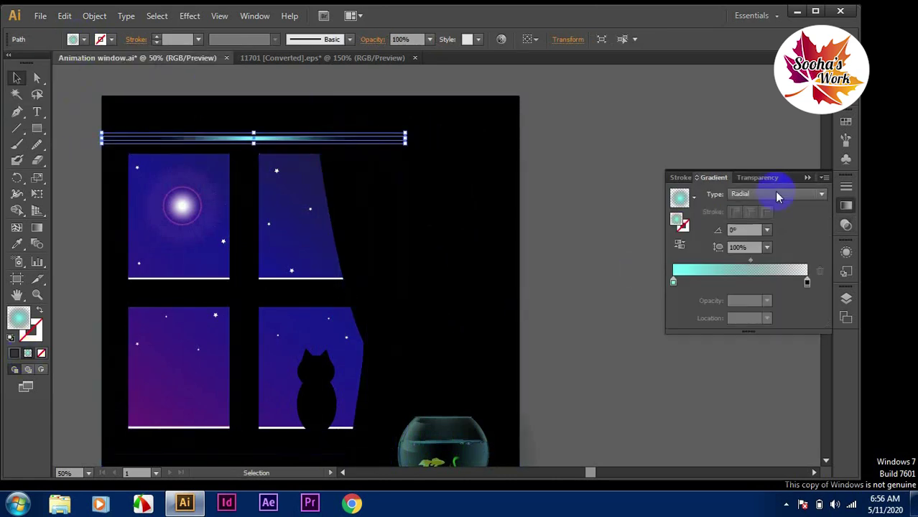
{"action": "type", "text": "90"}
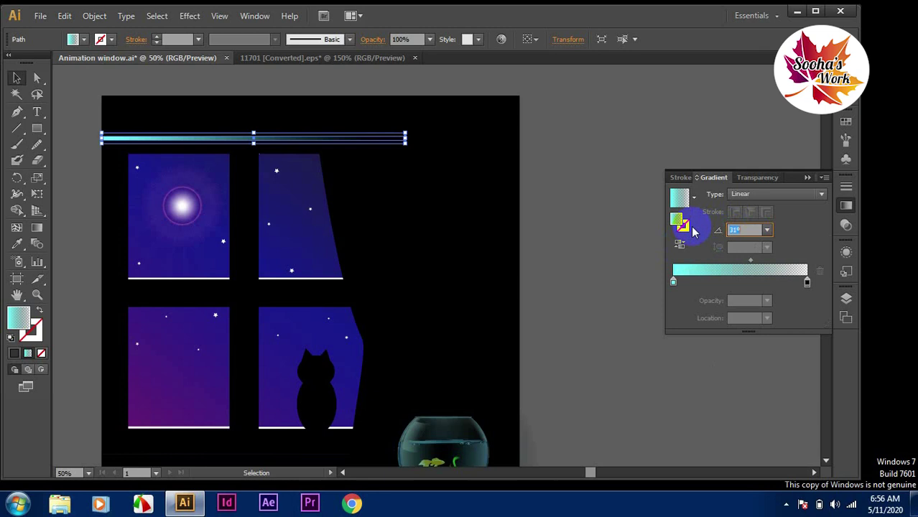
{"action": "key", "text": "Return"}
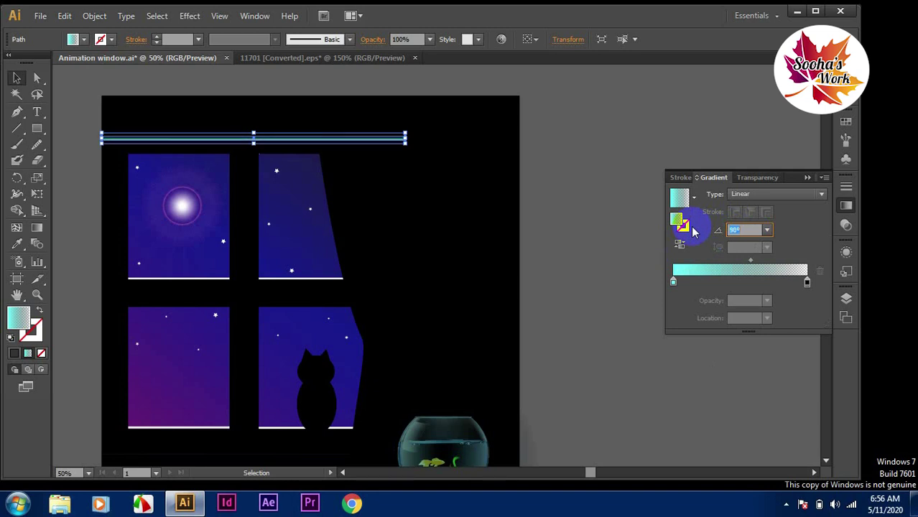
{"action": "double_click", "coordinate": [673, 281]}
{"action": "left_click_drag", "start_coordinate": [724, 330], "coordinate": [731, 335]}
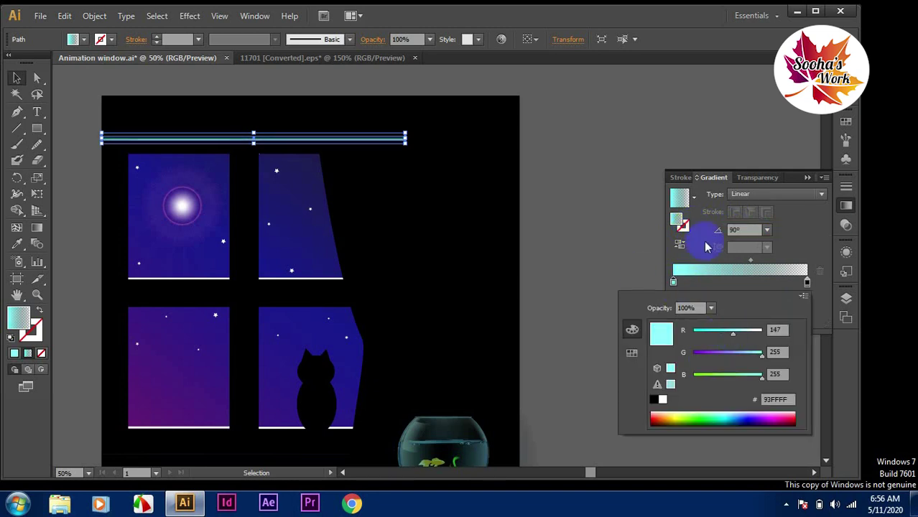
{"action": "left_click", "coordinate": [710, 308]}
Step: Apply the cyan-to-black gradient to the curtain at 0° with the cyan stop at 70% opacity
{"action": "left_click", "coordinate": [615, 256]}
{"action": "left_click", "coordinate": [384, 287]}
{"action": "left_click", "coordinate": [709, 275]}
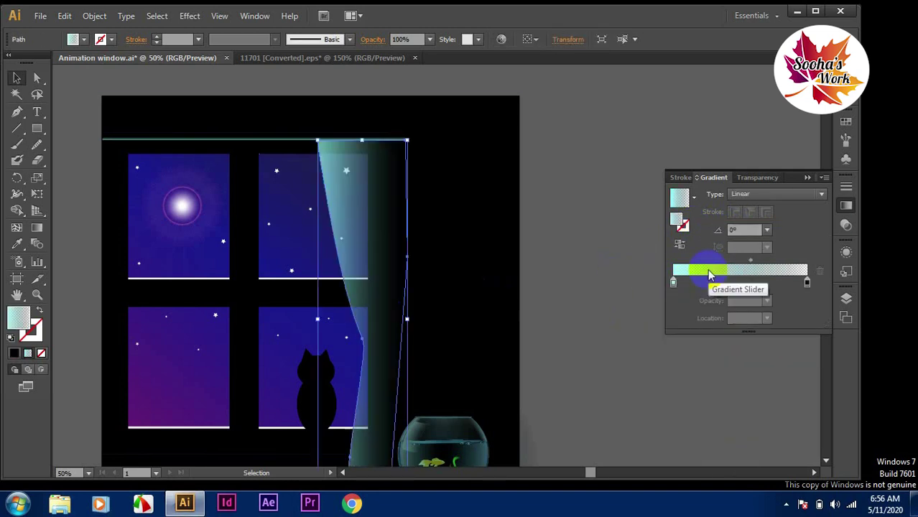
{"action": "left_click", "coordinate": [635, 318]}
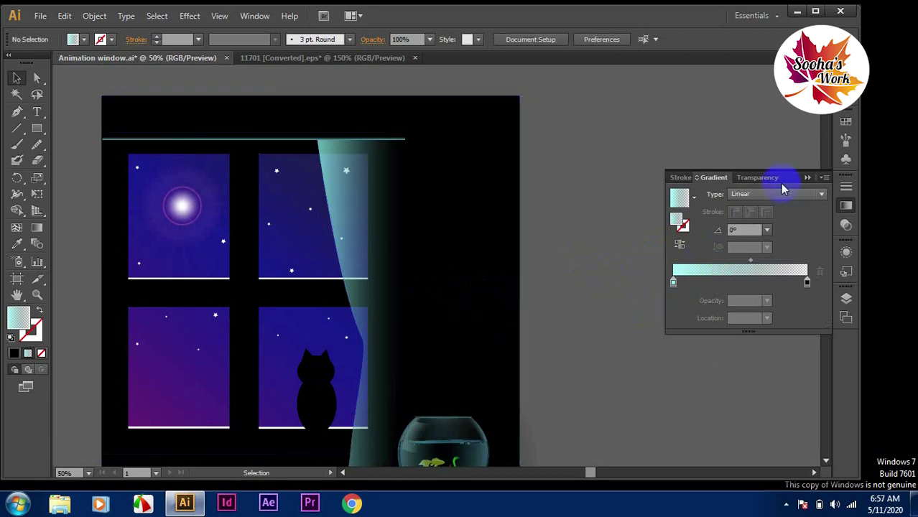
{"action": "scroll", "coordinate": [593, 265], "scroll_direction": "down", "scroll_amount": 3}
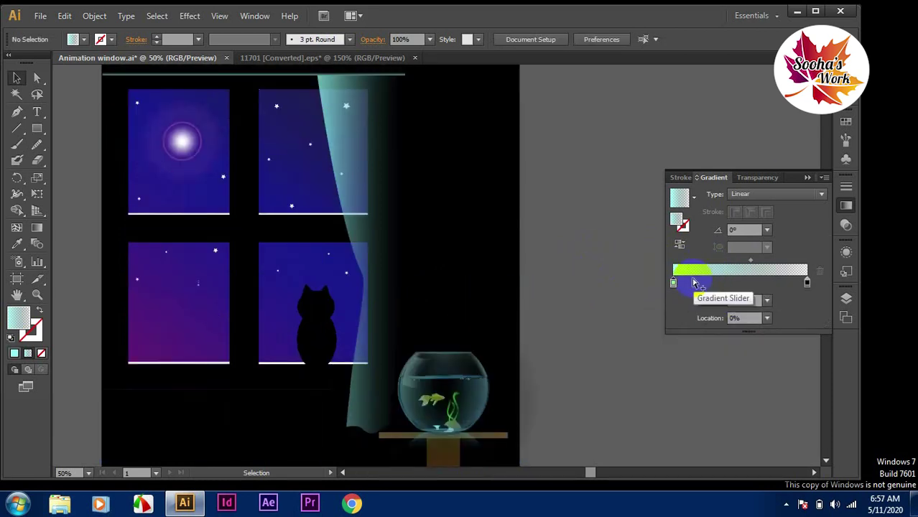
Step: Draw a curved tie-back band with the Pen tool across the curtain edge
{"action": "left_click", "coordinate": [17, 112]}
{"action": "key", "text": "ctrl+plus"}
{"action": "key", "text": "ctrl+plus"}
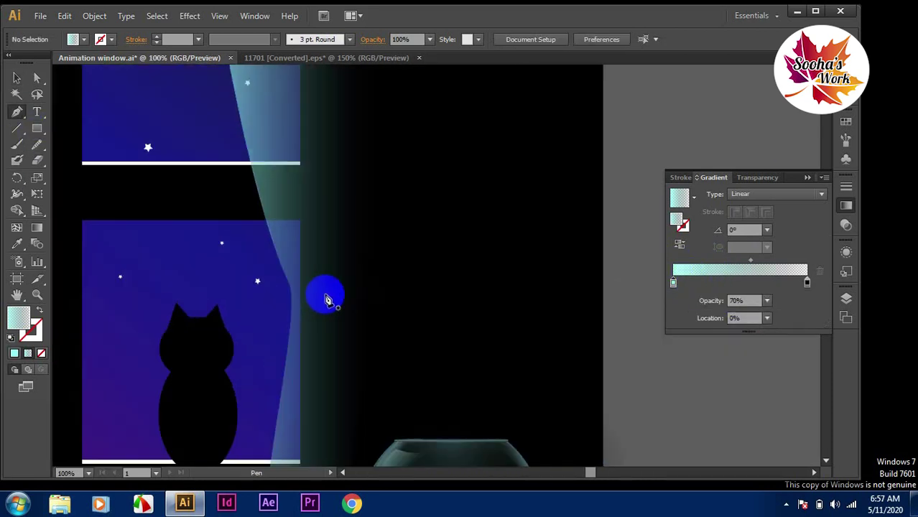
{"action": "left_click", "coordinate": [288, 283]}
{"action": "mouse_move", "coordinate": [406, 241]}
{"action": "left_mouse_down"}
{"action": "mouse_move", "coordinate": [393, 287]}
{"action": "mouse_move", "coordinate": [370, 286]}
{"action": "left_mouse_up"}
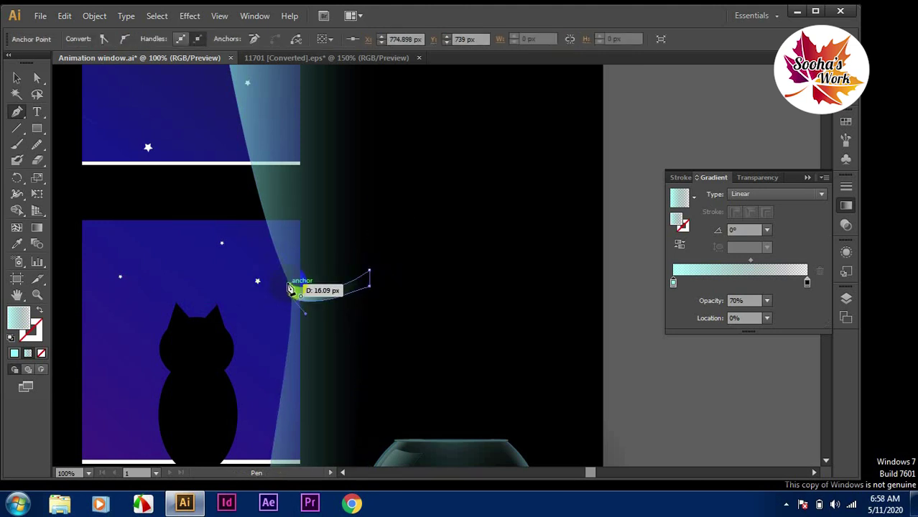
Step: Fill the band with a linear gradient whose stop is purple (G 120) at 90% opacity
{"action": "left_click", "coordinate": [19, 82]}
{"action": "left_click", "coordinate": [84, 39]}
{"action": "left_click", "coordinate": [29, 60]}
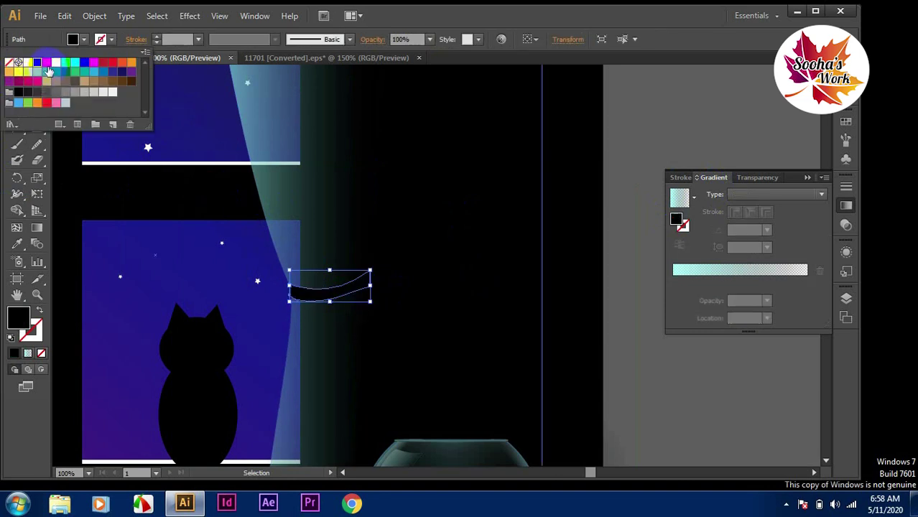
{"action": "left_click", "coordinate": [84, 39]}
{"action": "left_click", "coordinate": [349, 293]}
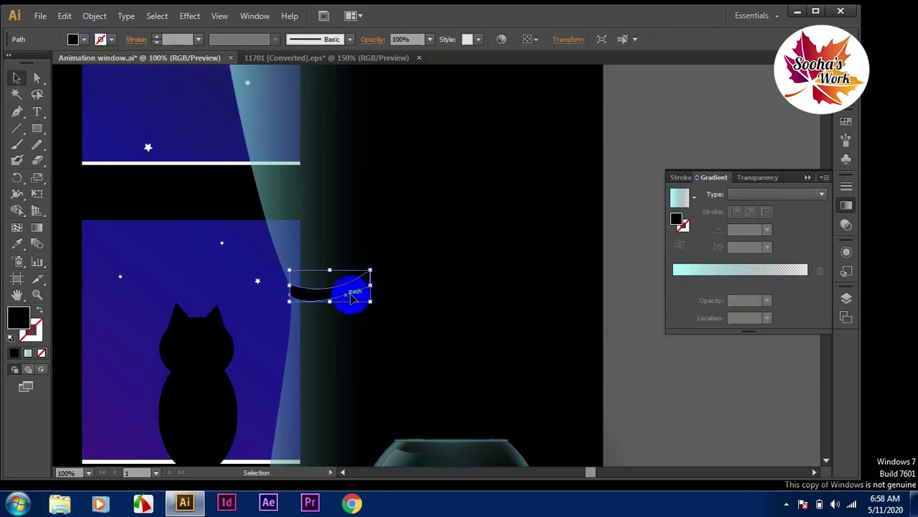
{"action": "left_click", "coordinate": [676, 269]}
{"action": "double_click", "coordinate": [673, 282]}
{"action": "left_click_drag", "start_coordinate": [735, 352], "coordinate": [727, 367]}
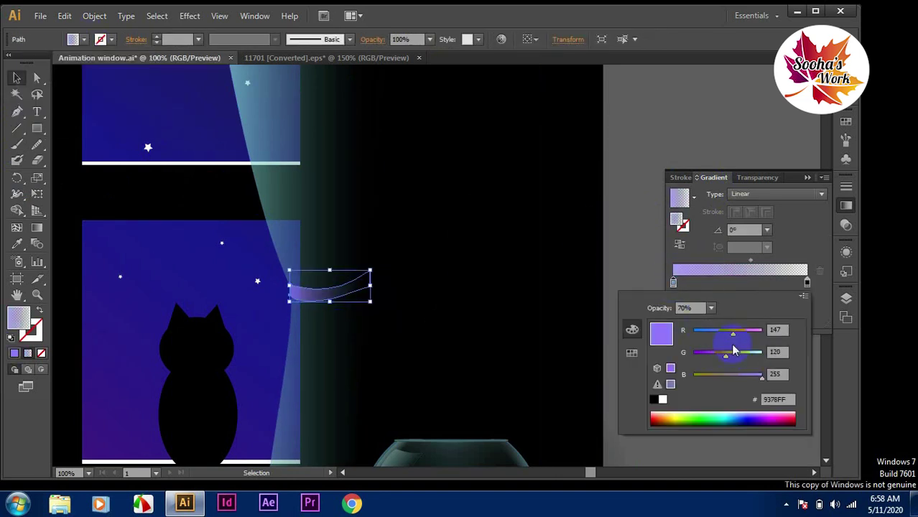
{"action": "double_click", "coordinate": [673, 282]}
{"action": "left_click", "coordinate": [711, 308]}
{"action": "left_click", "coordinate": [728, 392]}
Step: Stretch the tie-back band leftward across the curtain and zoom back out
{"action": "left_click", "coordinate": [627, 267]}
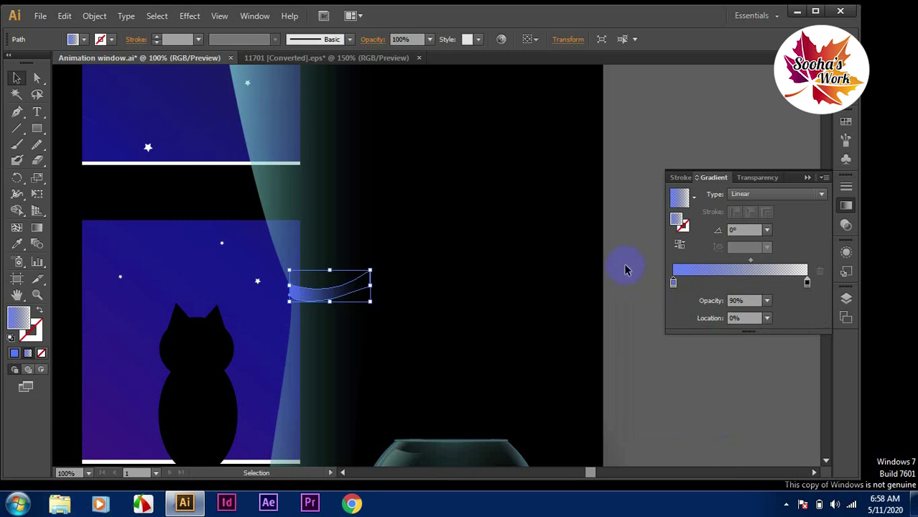
{"action": "left_click", "coordinate": [294, 294]}
{"action": "left_click_drag", "start_coordinate": [289, 291], "coordinate": [285, 286]}
{"action": "left_click", "coordinate": [423, 301]}
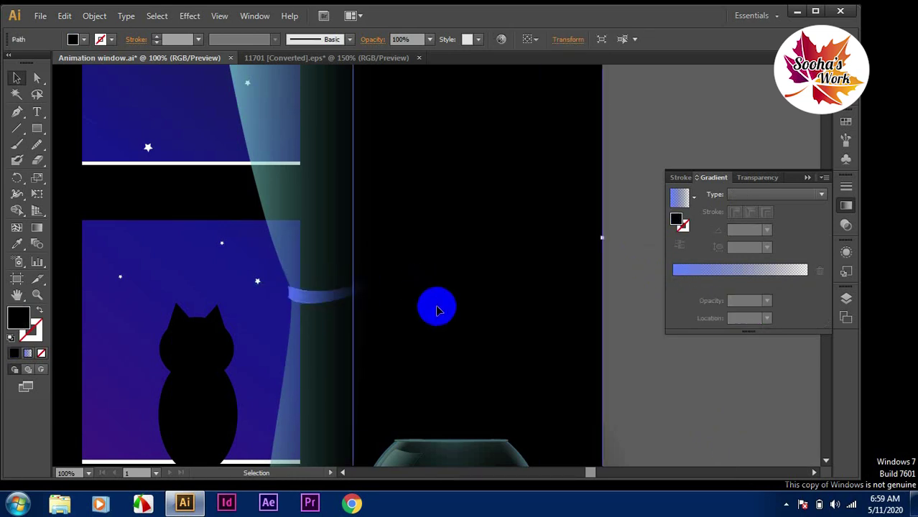
{"action": "key", "text": "ctrl+minus"}
{"action": "key", "text": "ctrl+minus"}
Step: Draw a narrow closed fold shape from the curtain top down to the window sill
{"action": "scroll", "coordinate": [547, 295], "scroll_direction": "up", "scroll_amount": 3}
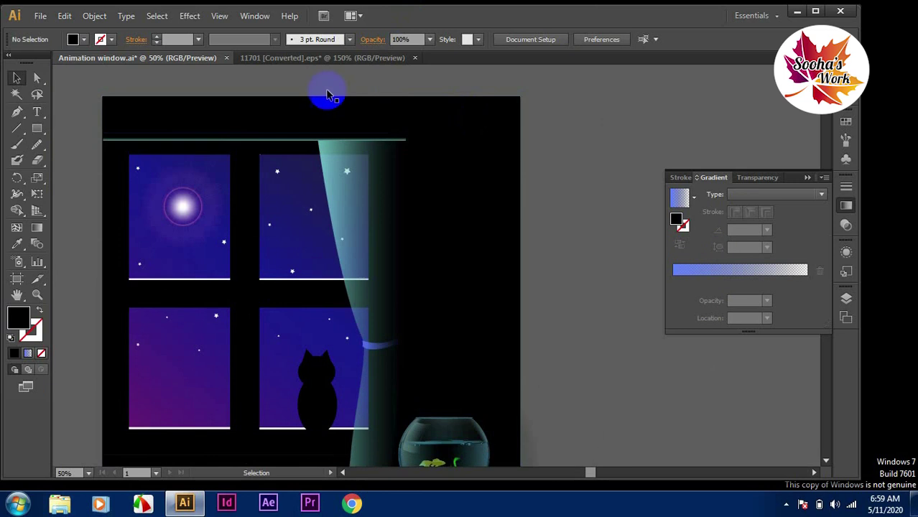
{"action": "left_click", "coordinate": [343, 184]}
{"action": "left_click", "coordinate": [68, 134]}
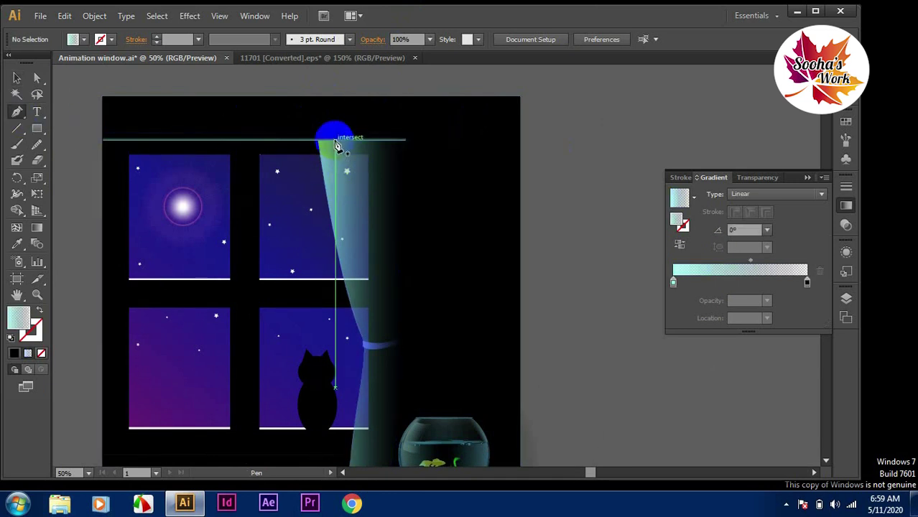
{"action": "left_click", "coordinate": [334, 144]}
{"action": "left_click", "coordinate": [362, 271]}
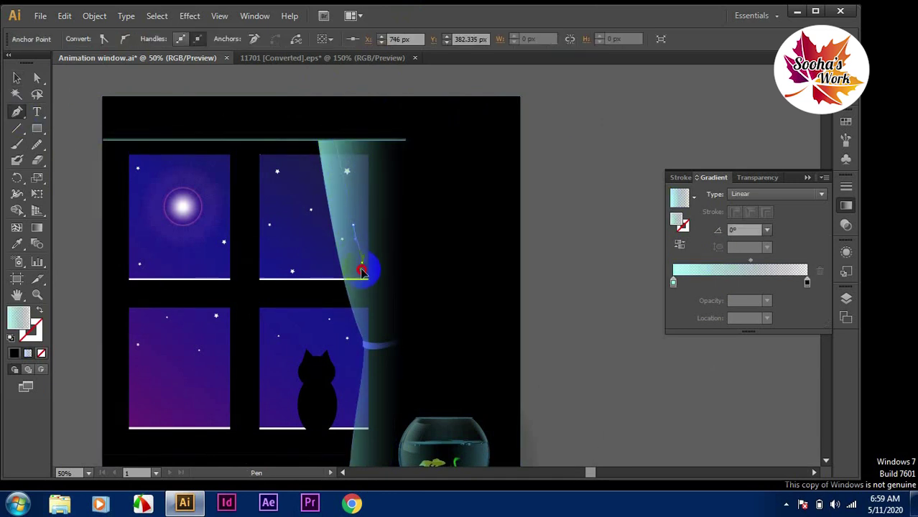
{"action": "left_click", "coordinate": [340, 146]}
{"action": "key", "text": "a"}
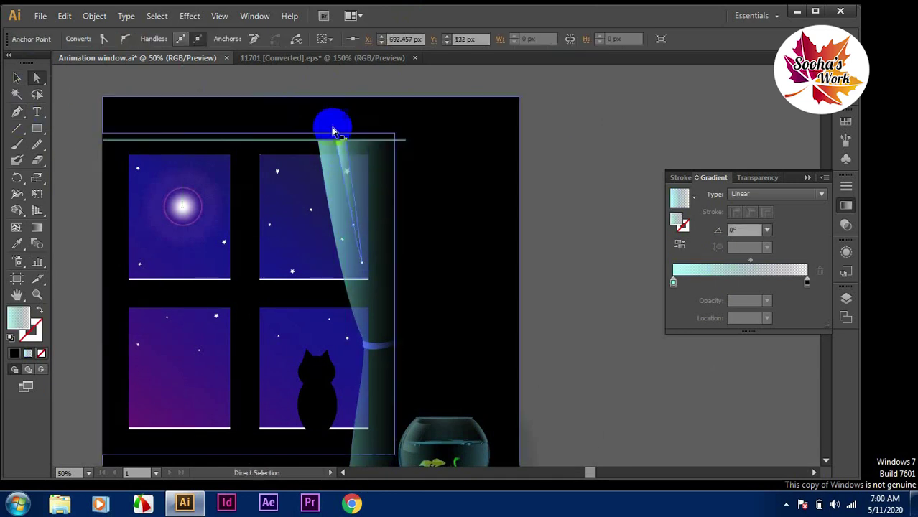
{"action": "left_click", "coordinate": [371, 109]}
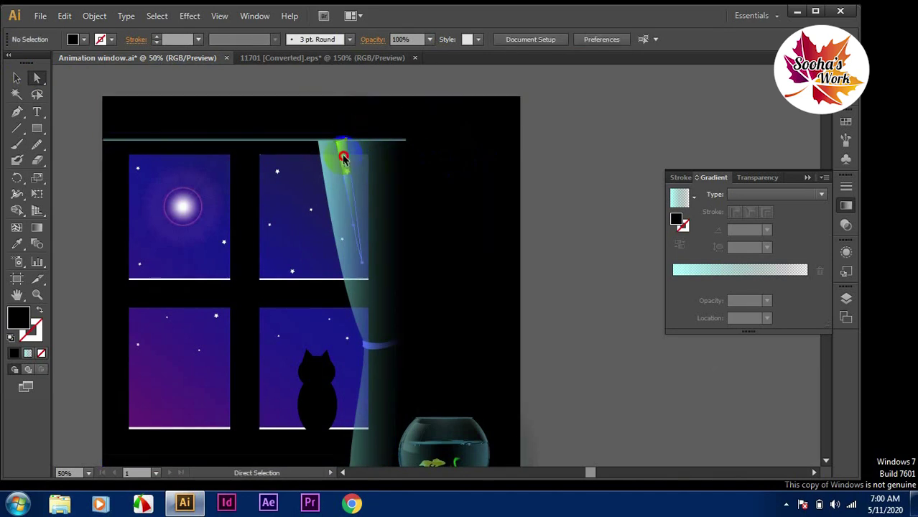
Step: Fill the fold with a linear gradient whose left stop is black
{"action": "left_click", "coordinate": [343, 160]}
{"action": "left_click", "coordinate": [74, 40]}
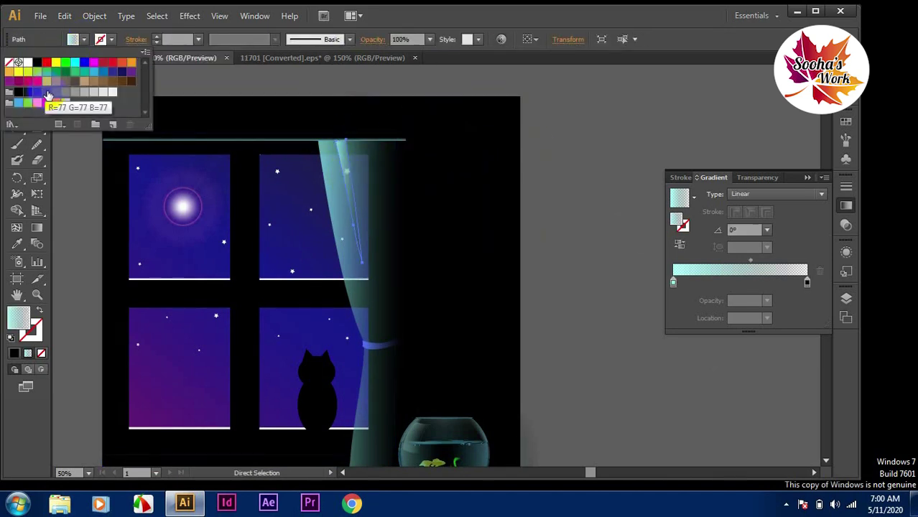
{"action": "left_click", "coordinate": [65, 92]}
{"action": "left_click", "coordinate": [29, 353]}
{"action": "double_click", "coordinate": [674, 282]}
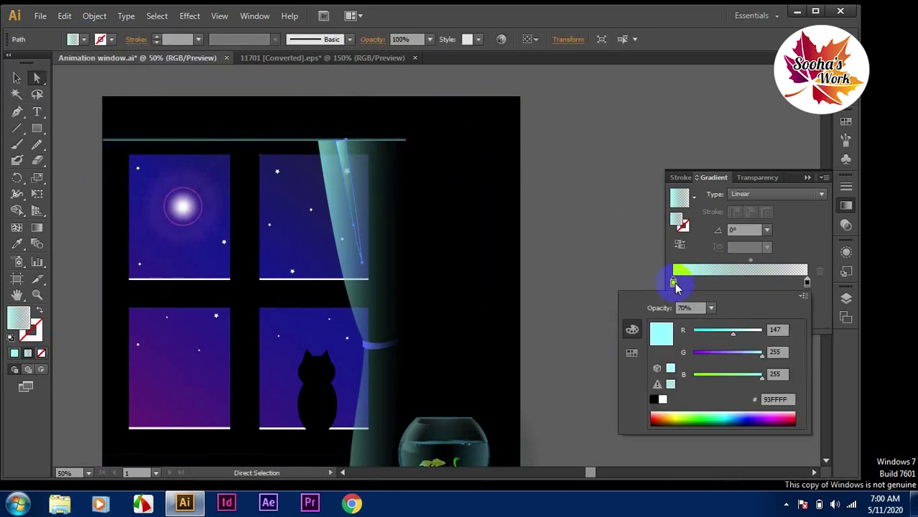
{"action": "left_click", "coordinate": [657, 401]}
{"action": "left_click", "coordinate": [614, 209]}
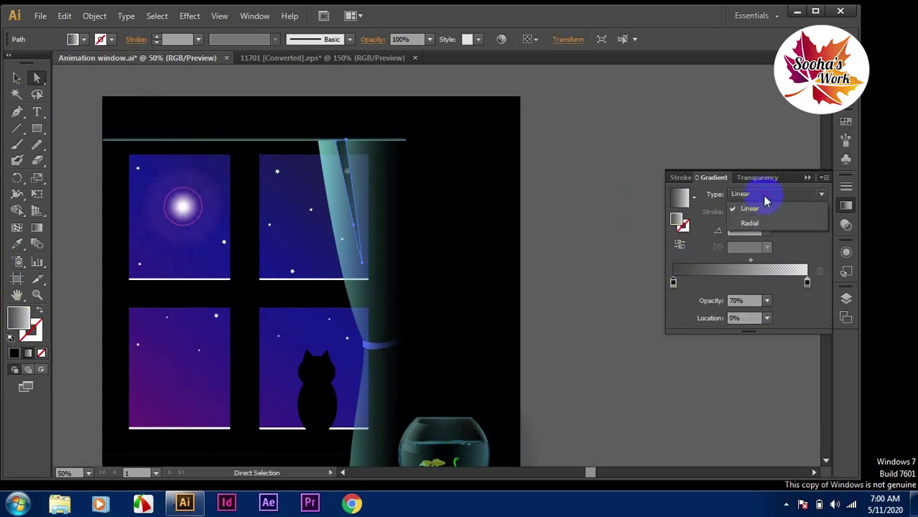
{"action": "left_click", "coordinate": [616, 228]}
Step: Reposition the fold shape and tilt it rightward on the curtain
{"action": "mouse_move", "coordinate": [321, 179]}
{"action": "left_mouse_down"}
{"action": "mouse_move", "coordinate": [336, 202]}
{"action": "mouse_move", "coordinate": [380, 180]}
{"action": "left_mouse_up"}
{"action": "left_click_drag", "start_coordinate": [394, 260], "coordinate": [386, 269]}
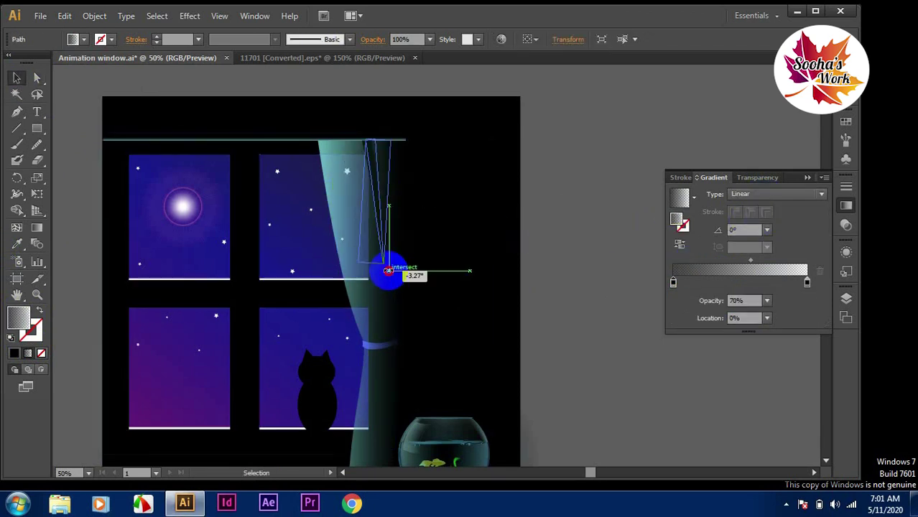
{"action": "left_click_drag", "start_coordinate": [381, 196], "coordinate": [375, 180]}
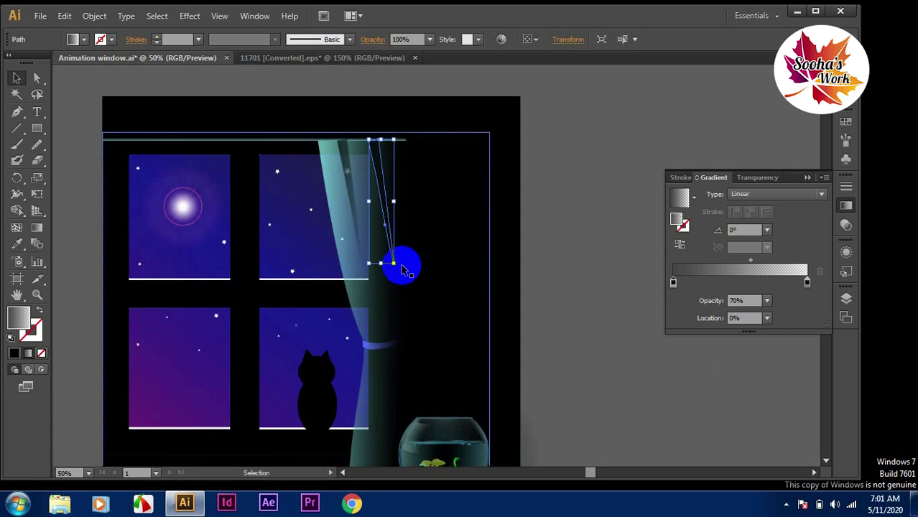
{"action": "left_click_drag", "start_coordinate": [402, 262], "coordinate": [379, 266]}
{"action": "left_click", "coordinate": [553, 269]}
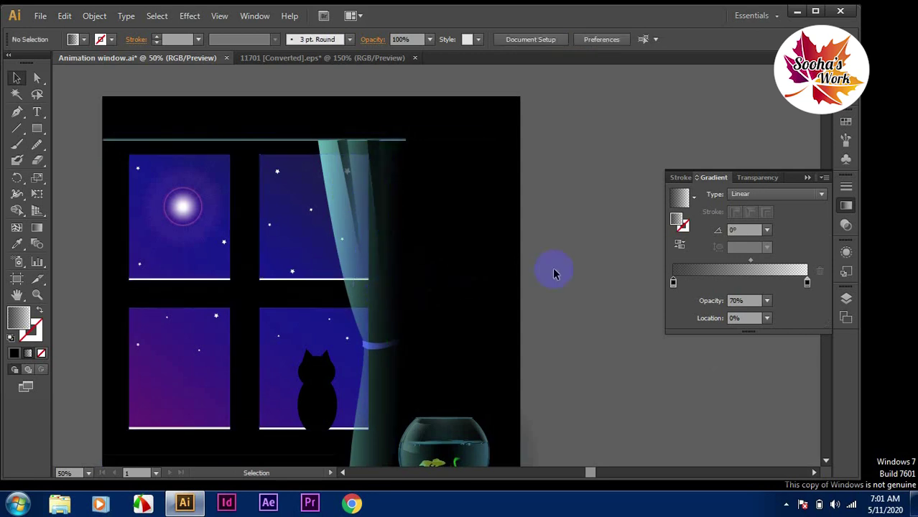
Step: Reshape a second fold into a thin triangle stretching down the curtain
{"action": "left_click", "coordinate": [382, 201]}
{"action": "left_click_drag", "start_coordinate": [394, 182], "coordinate": [384, 212]}
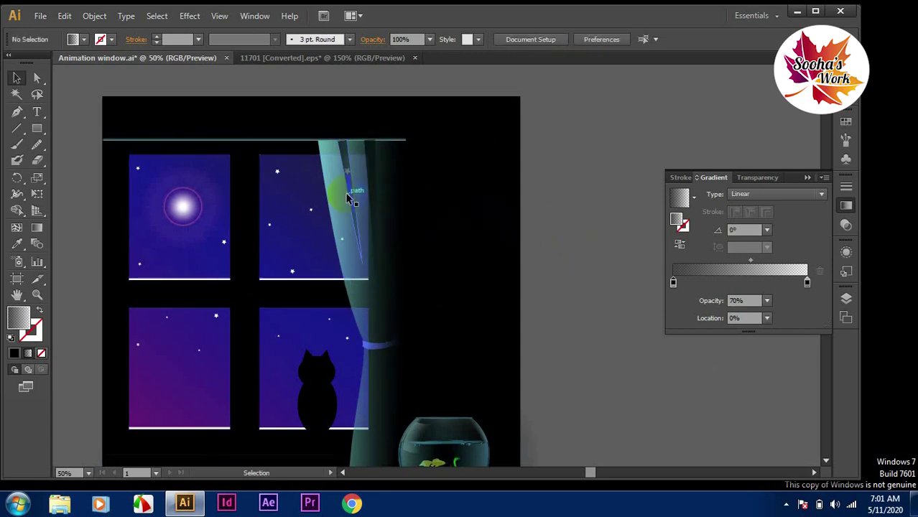
{"action": "left_click_drag", "start_coordinate": [336, 133], "coordinate": [362, 278]}
{"action": "mouse_move", "coordinate": [368, 205]}
{"action": "left_mouse_down"}
{"action": "mouse_move", "coordinate": [385, 266]}
{"action": "mouse_move", "coordinate": [378, 320]}
{"action": "left_mouse_up"}
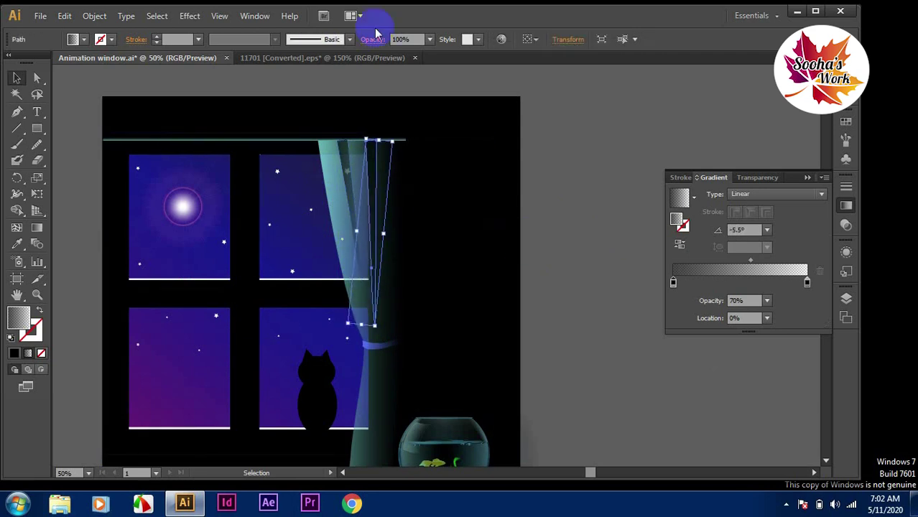
Step: Reflect the triangular fold vertically, drop it beside the fishbowl, and tilt it slightly
{"action": "key", "text": "ctrl+shift+a"}
{"action": "right_click", "coordinate": [348, 210]}
{"action": "left_click", "coordinate": [526, 322]}
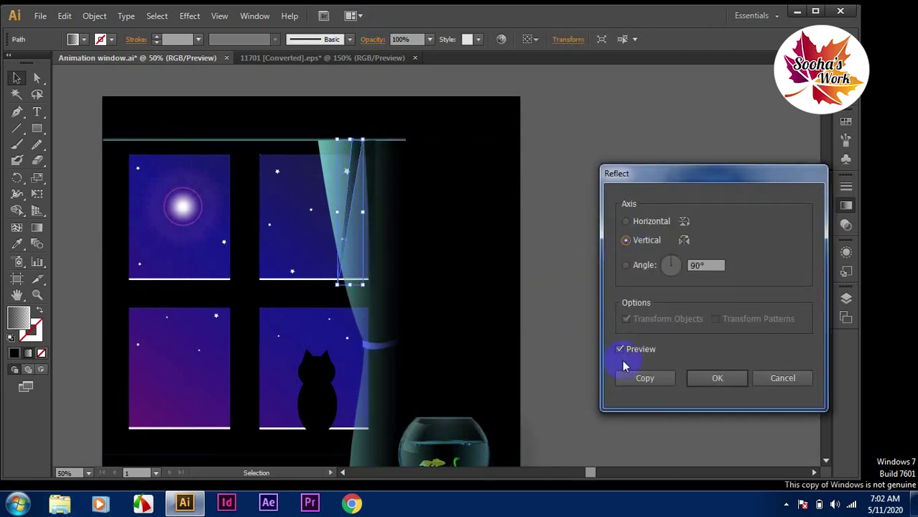
{"action": "key", "text": "Return"}
{"action": "left_click_drag", "start_coordinate": [361, 190], "coordinate": [377, 396]}
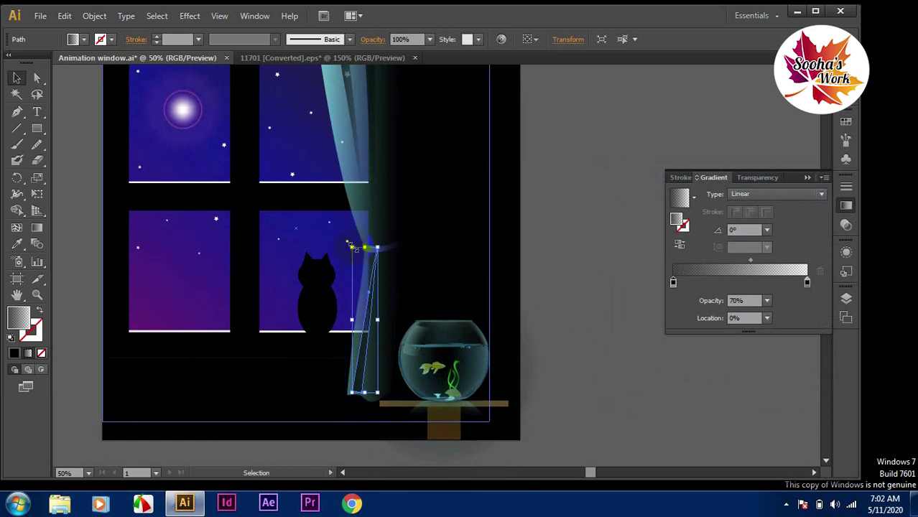
{"action": "left_click_drag", "start_coordinate": [380, 247], "coordinate": [381, 248]}
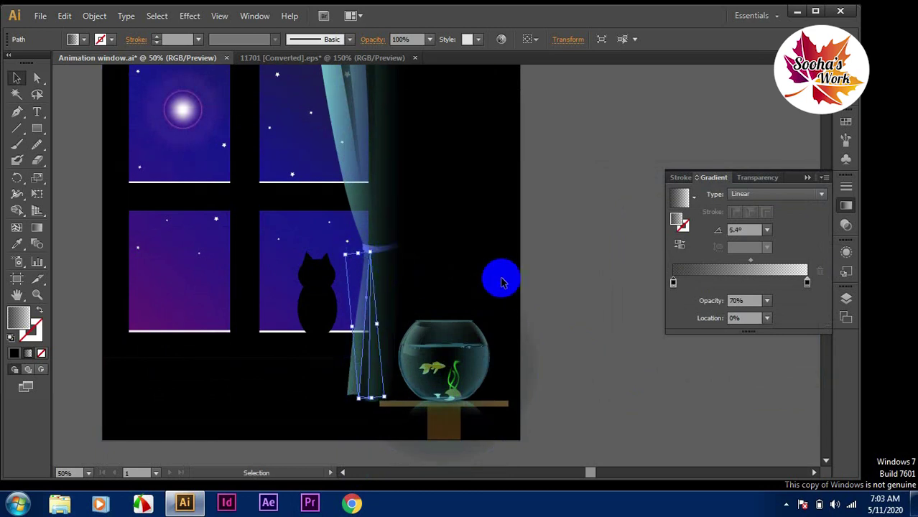
{"action": "left_click_drag", "start_coordinate": [353, 401], "coordinate": [350, 399]}
Step: Inspect the curtain rod and window artwork by selecting and deselecting them
{"action": "left_click", "coordinate": [608, 427]}
{"action": "scroll", "coordinate": [609, 426], "scroll_direction": "up", "scroll_amount": 2}
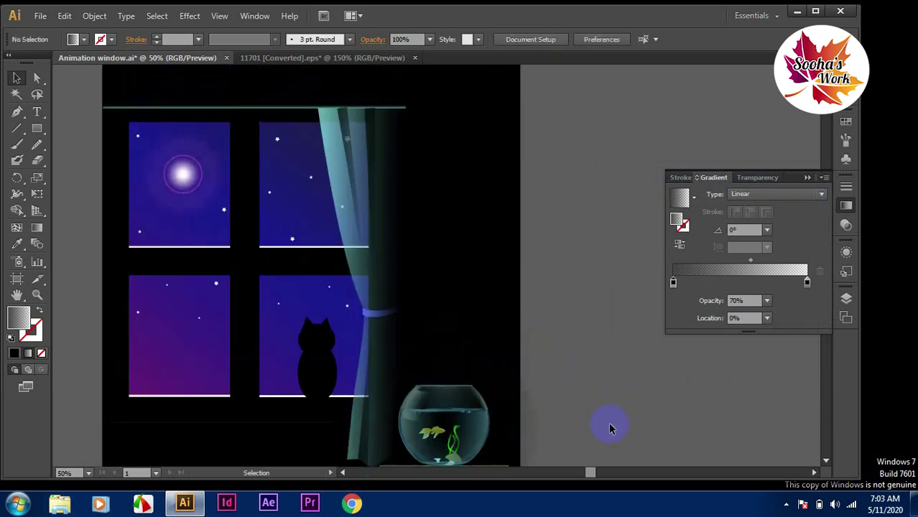
{"action": "right_click", "coordinate": [244, 103]}
{"action": "left_click", "coordinate": [375, 128]}
{"action": "left_click", "coordinate": [248, 102]}
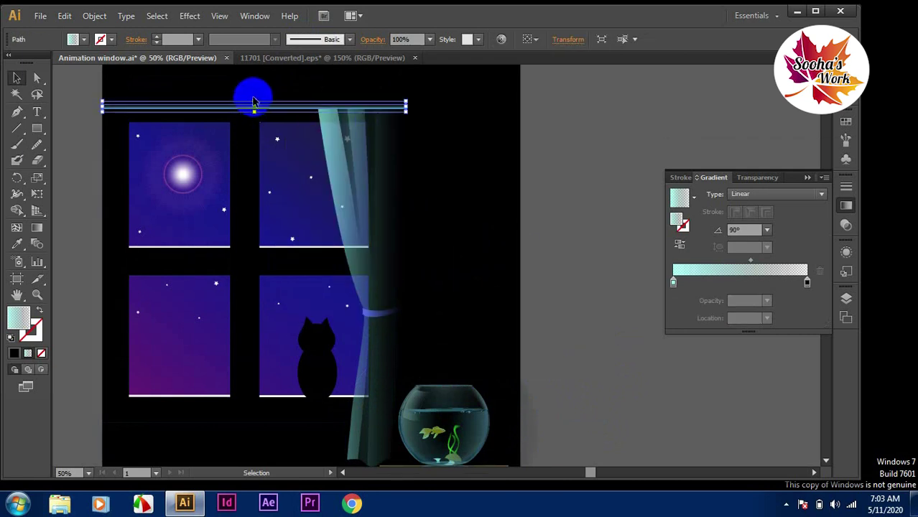
{"action": "left_click", "coordinate": [559, 213]}
{"action": "scroll", "coordinate": [584, 218], "scroll_direction": "down", "scroll_amount": 2}
{"action": "scroll", "coordinate": [583, 218], "scroll_direction": "up", "scroll_amount": 2}
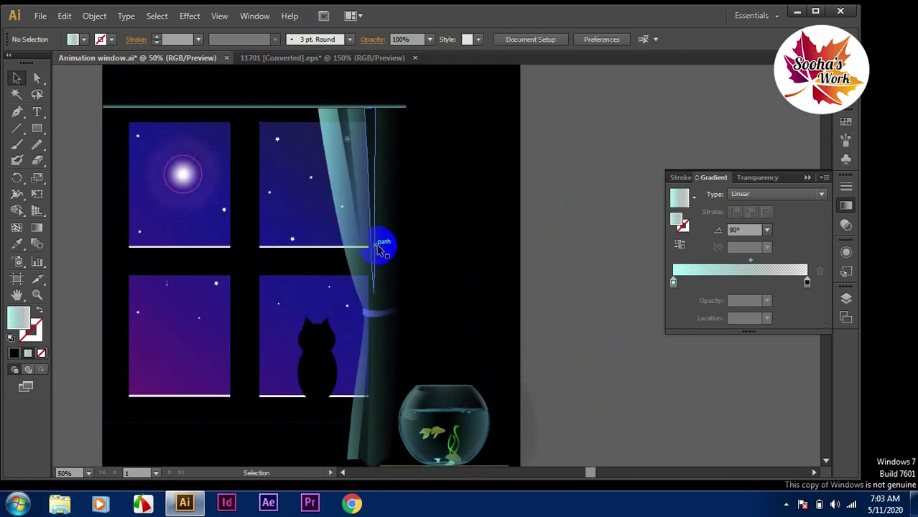
{"action": "left_click", "coordinate": [384, 206]}
{"action": "left_click", "coordinate": [564, 231]}
{"action": "left_click", "coordinate": [490, 244]}
Step: Group the curtain rod and the right curtain pieces together
{"action": "left_click", "coordinate": [431, 195]}
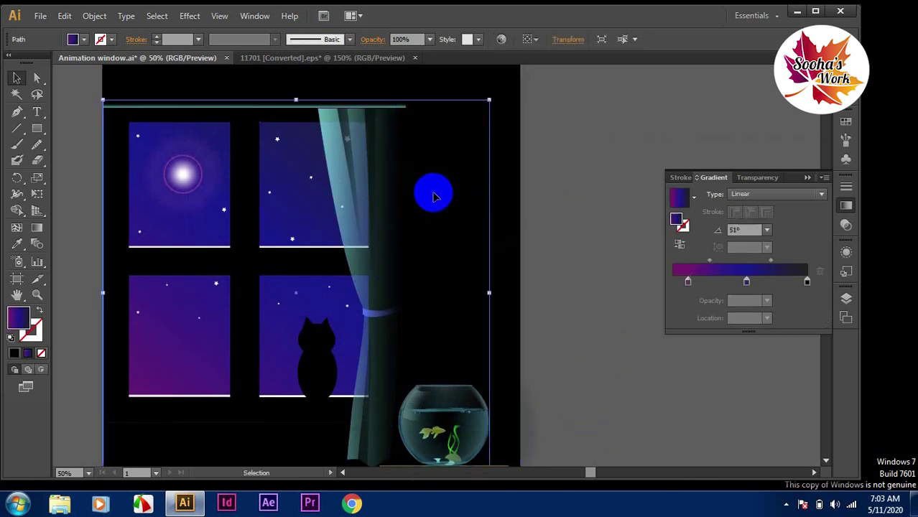
{"action": "left_click", "coordinate": [375, 175]}
{"action": "left_click", "coordinate": [361, 180], "text": "shift"}
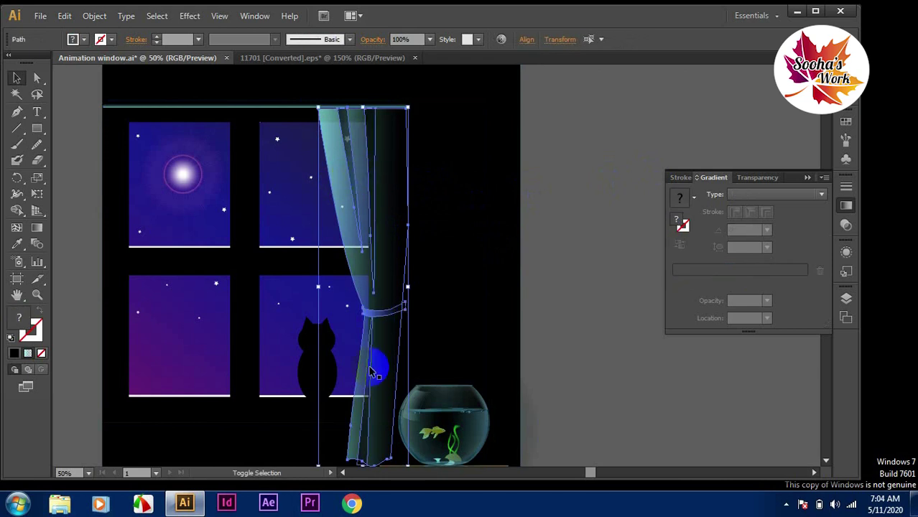
{"action": "scroll", "coordinate": [484, 332], "scroll_direction": "up", "scroll_amount": 2}
{"action": "right_click", "coordinate": [395, 306]}
{"action": "left_click", "coordinate": [424, 168]}
Step: Make a vertically reflected copy of the curtain group and move it to the window's left
{"action": "right_click", "coordinate": [383, 302]}
{"action": "left_click", "coordinate": [564, 336]}
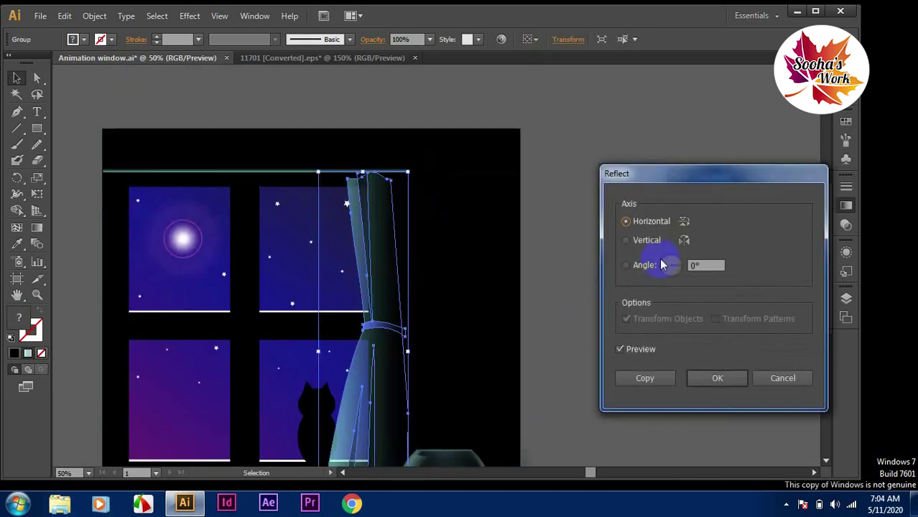
{"action": "left_click", "coordinate": [625, 240]}
{"action": "left_click", "coordinate": [645, 378]}
{"action": "left_click_drag", "start_coordinate": [352, 323], "coordinate": [86, 329]}
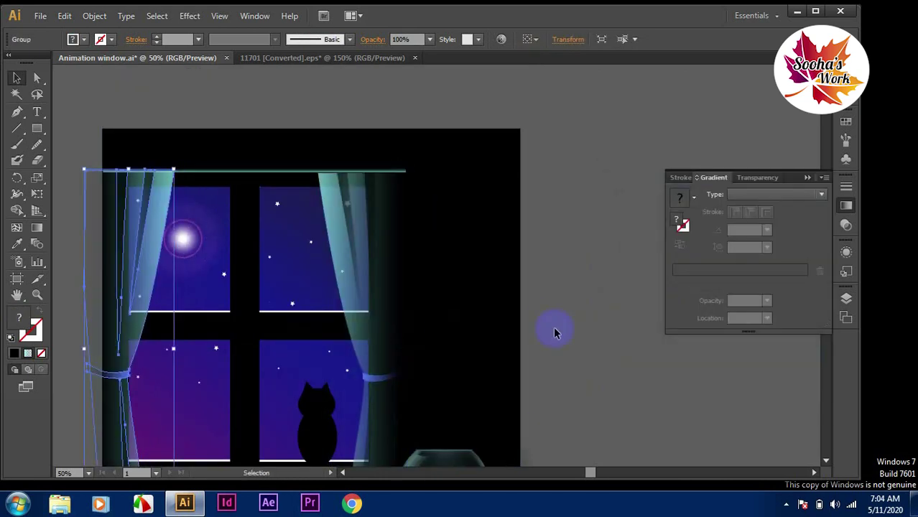
Step: Check the left and right curtain groups, then zoom out to the whole artboard
{"action": "left_click", "coordinate": [554, 332]}
{"action": "scroll", "coordinate": [515, 351], "scroll_direction": "down", "scroll_amount": 3}
{"action": "scroll", "coordinate": [475, 332], "scroll_direction": "up", "scroll_amount": 1}
{"action": "left_click", "coordinate": [397, 338]}
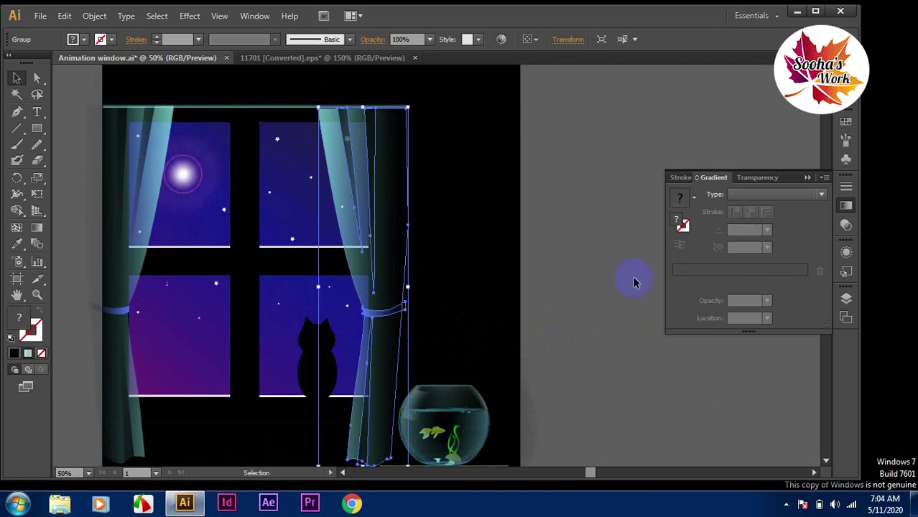
{"action": "left_click", "coordinate": [636, 277]}
{"action": "left_click", "coordinate": [148, 172]}
{"action": "left_click", "coordinate": [329, 123]}
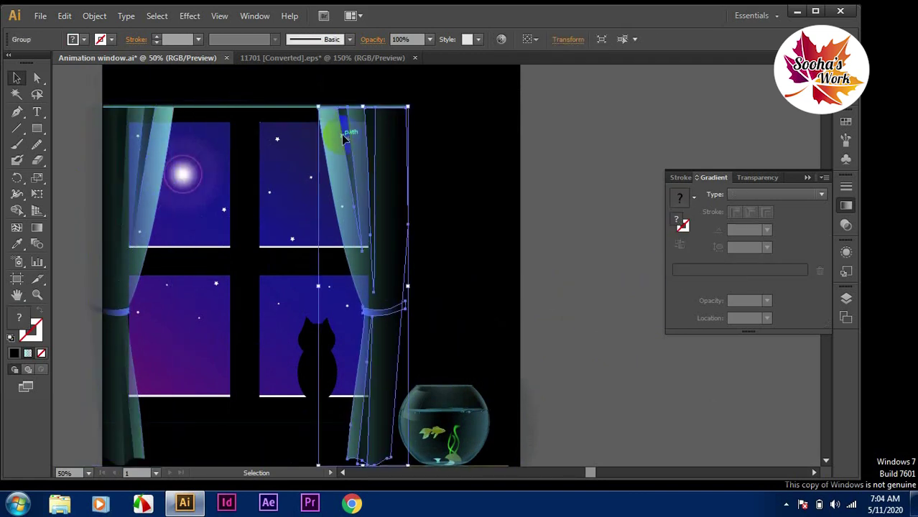
{"action": "left_click", "coordinate": [103, 181]}
{"action": "scroll", "coordinate": [307, 149], "scroll_direction": "up", "scroll_amount": 1}
{"action": "key", "text": "ctrl+minus"}
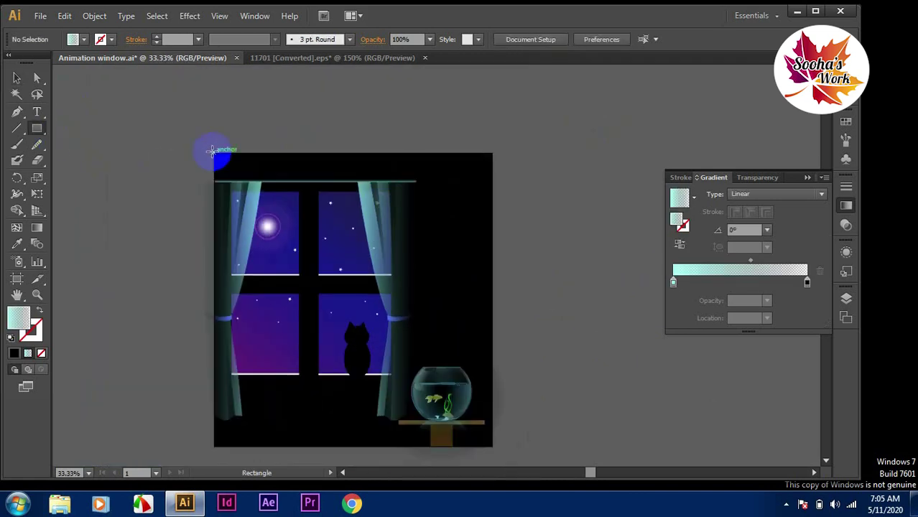
Step: Draw an artboard-sized rectangle filled black at 20% opacity
{"action": "left_click_drag", "start_coordinate": [213, 151], "coordinate": [494, 446]}
{"action": "left_click", "coordinate": [84, 38]}
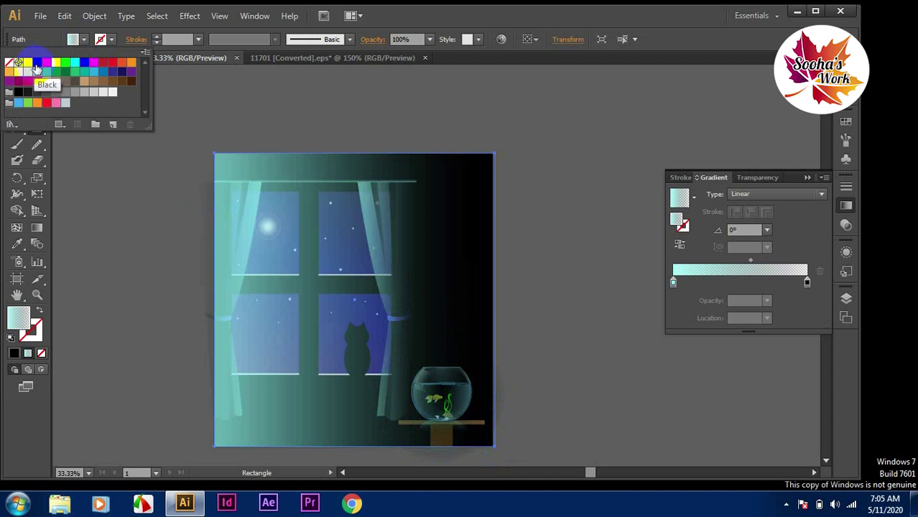
{"action": "left_click", "coordinate": [35, 68]}
{"action": "left_click", "coordinate": [429, 38]}
{"action": "left_click", "coordinate": [493, 310]}
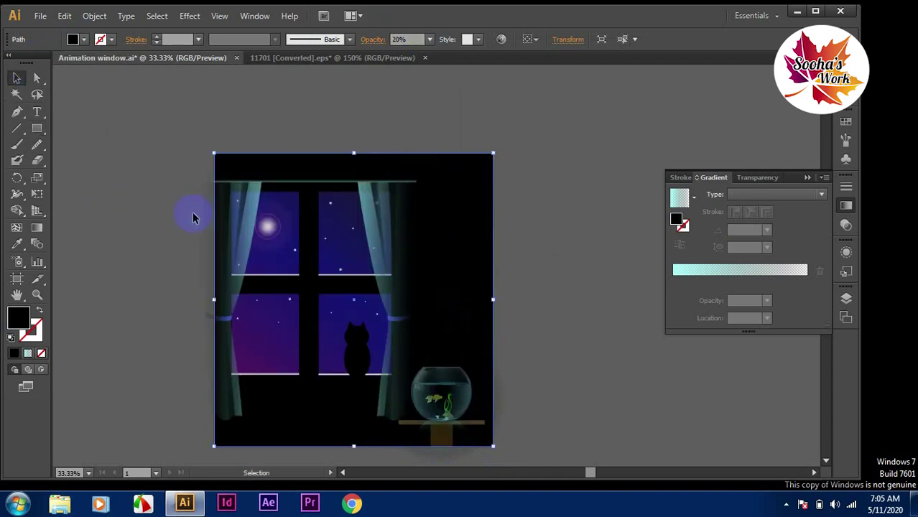
{"action": "left_click", "coordinate": [430, 39]}
Step: Select all artwork and make a clipping mask from the rectangle
{"action": "left_click", "coordinate": [436, 128]}
{"action": "left_click", "coordinate": [149, 117]}
{"action": "left_click", "coordinate": [450, 297]}
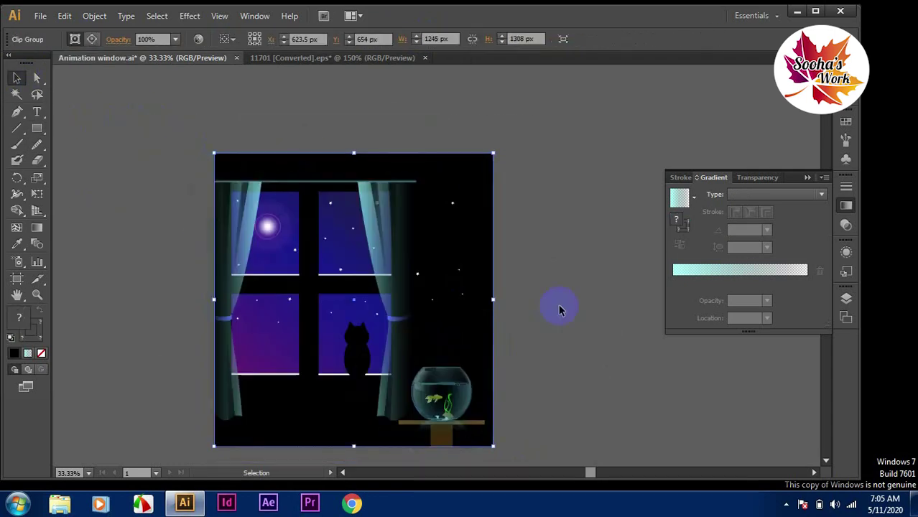
{"action": "left_click", "coordinate": [560, 311]}
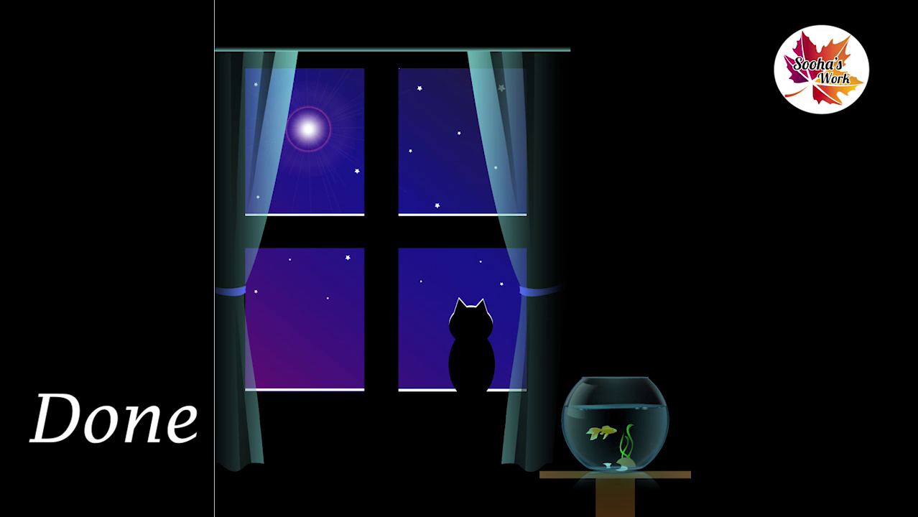